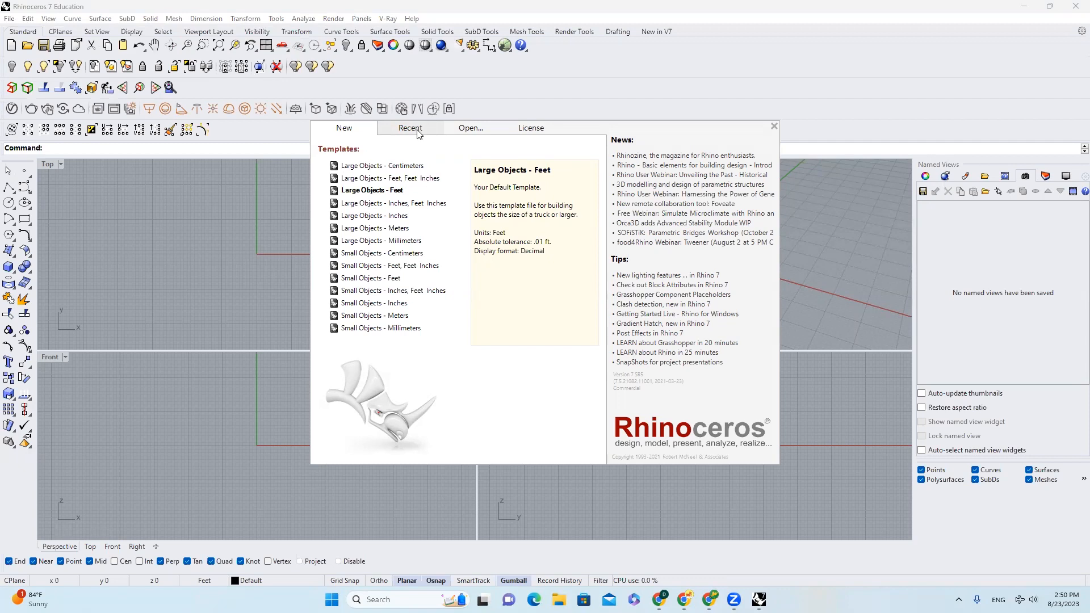
Step: Check the recent models in the startup window, dismiss the window and look over the file commands
{"action": "left_click", "coordinate": [419, 133]}
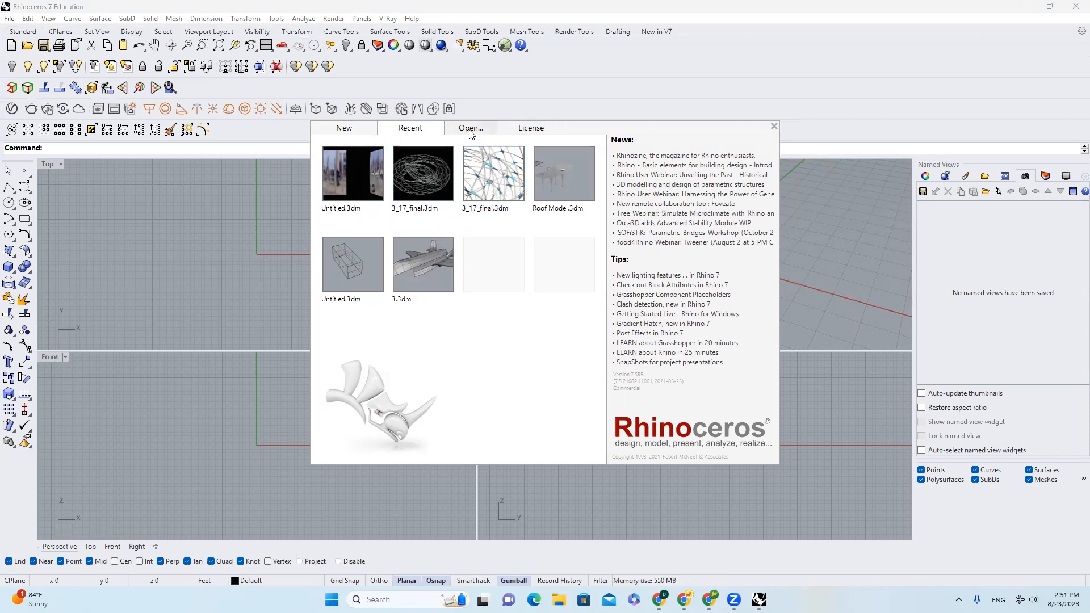
{"action": "left_click", "coordinate": [774, 127]}
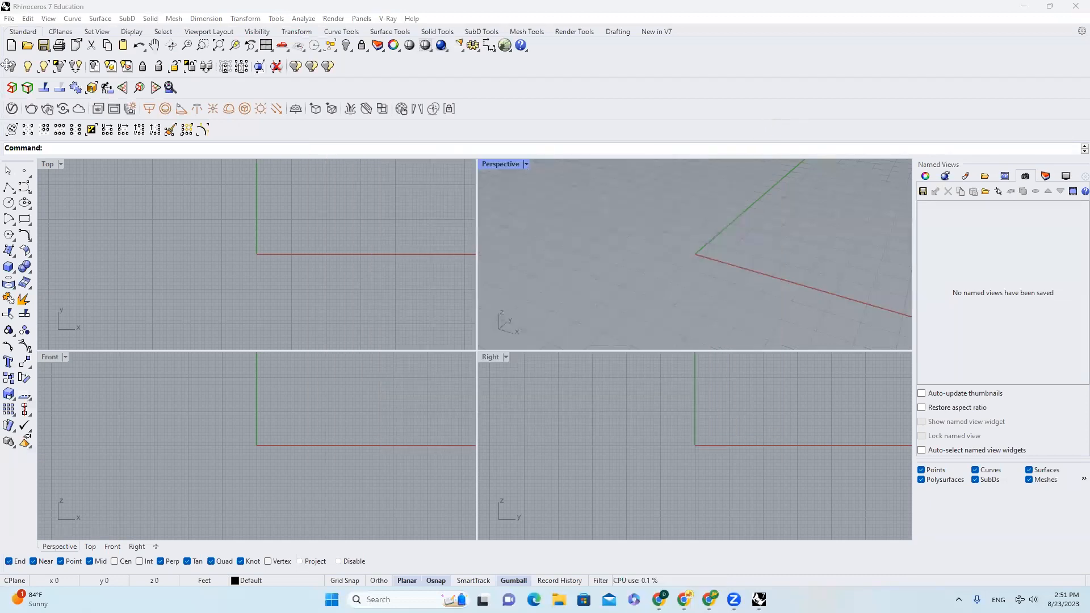
{"action": "left_click", "coordinate": [10, 19]}
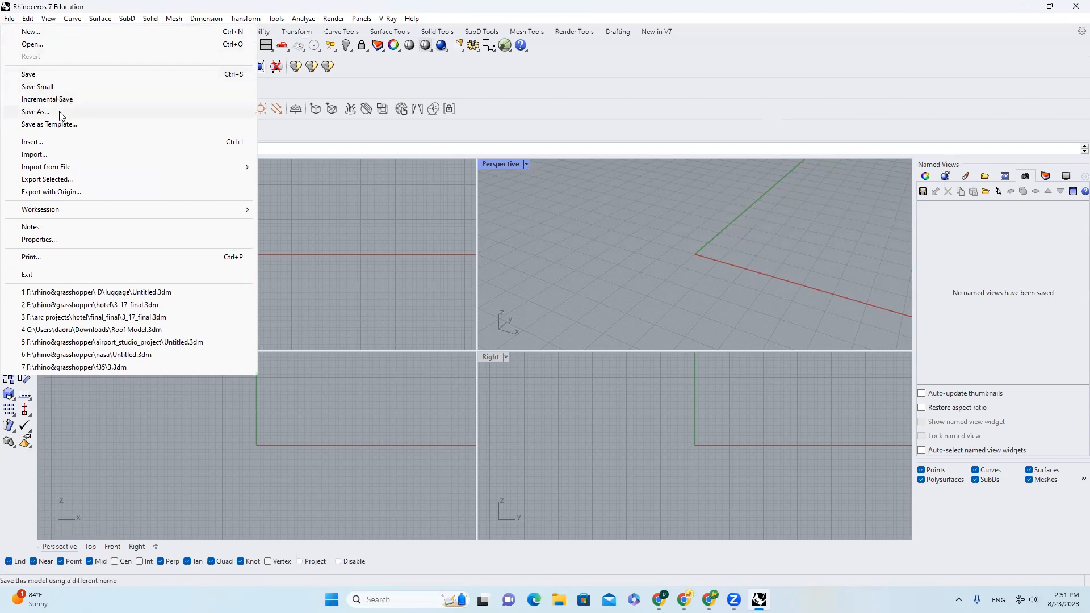
{"action": "left_click", "coordinate": [353, 195]}
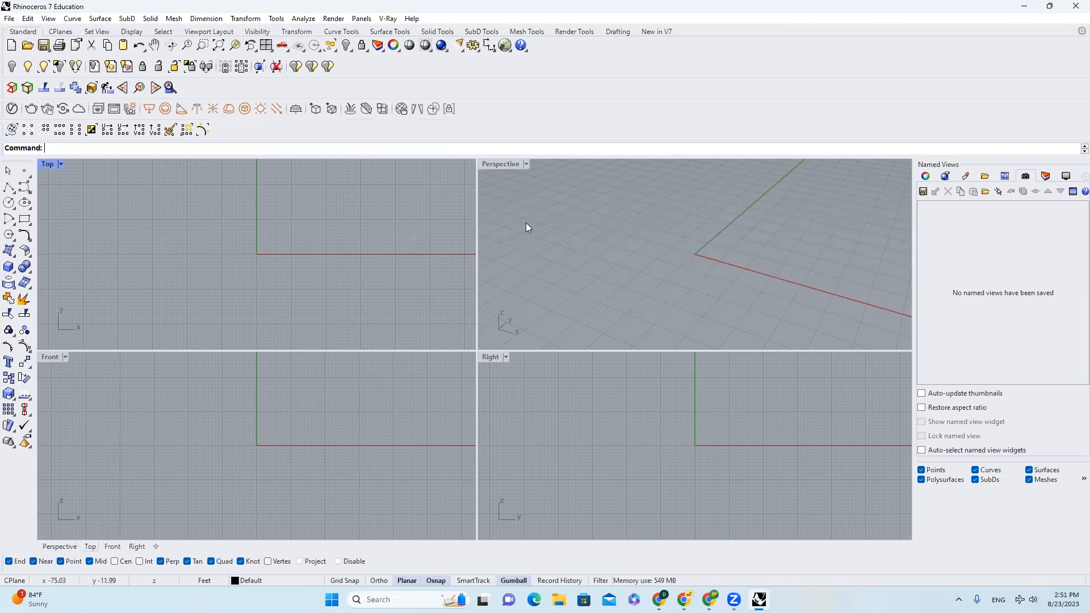
Step: Maximize the Perspective viewport and practise orbiting and zooming around the construction plane
{"action": "double_click", "coordinate": [503, 165]}
{"action": "scroll", "coordinate": [399, 320], "scroll_direction": "down", "scroll_amount": 3}
{"action": "right_click_drag", "start_coordinate": [462, 342], "coordinate": [412, 312]}
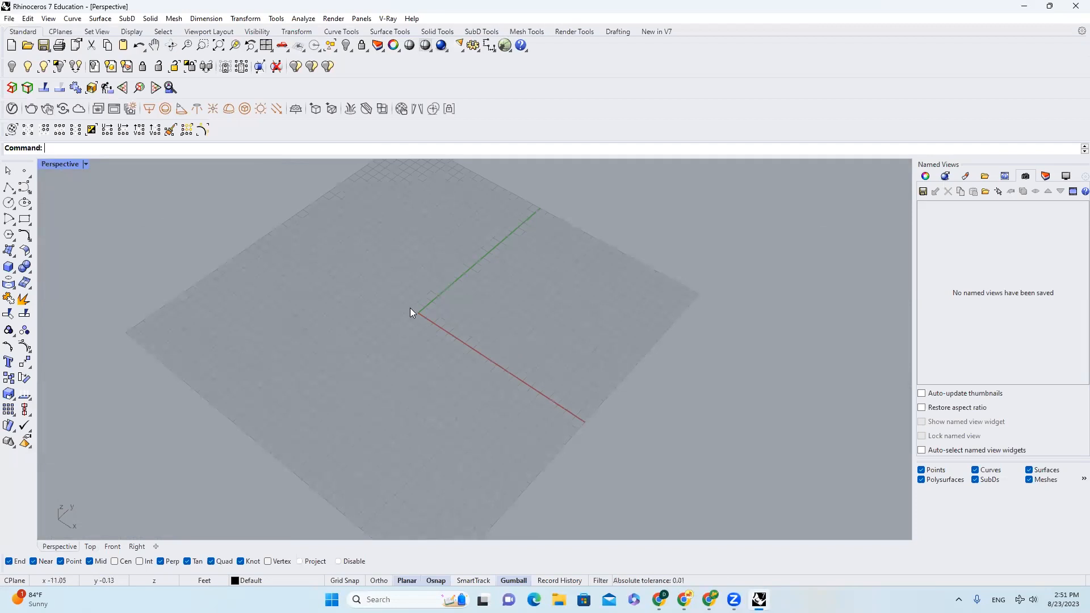
{"action": "mouse_move", "coordinate": [409, 308]}
{"action": "right_mouse_down"}
{"action": "mouse_move", "coordinate": [484, 280]}
{"action": "mouse_move", "coordinate": [414, 282]}
{"action": "mouse_move", "coordinate": [431, 314]}
{"action": "mouse_move", "coordinate": [419, 312]}
{"action": "right_mouse_up"}
{"action": "scroll", "coordinate": [418, 315], "scroll_direction": "up", "scroll_amount": 3}
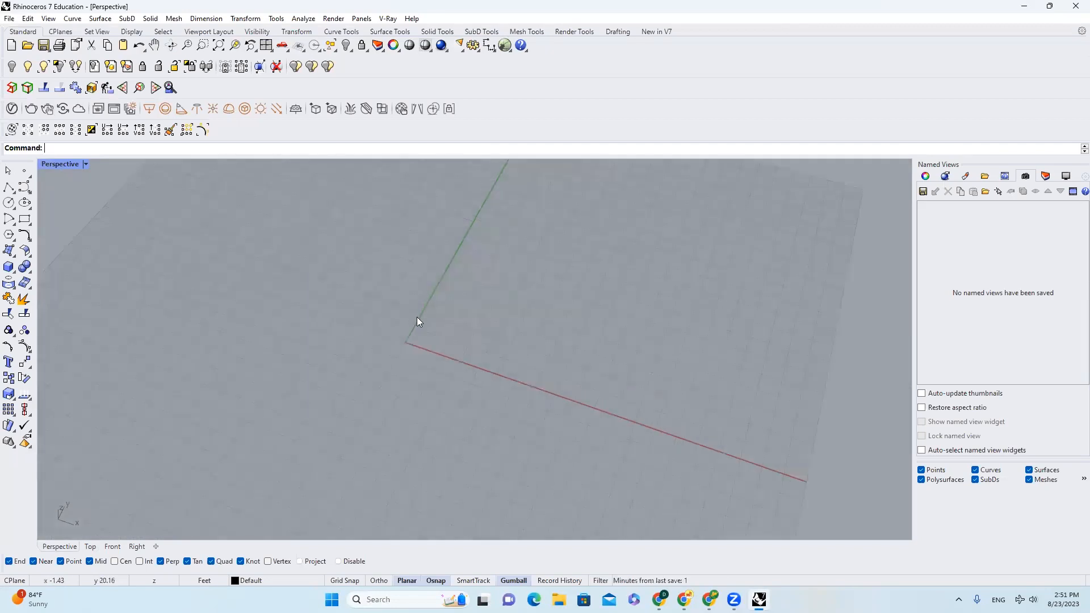
{"action": "scroll", "coordinate": [414, 321], "scroll_direction": "down", "scroll_amount": 6}
{"action": "scroll", "coordinate": [414, 323], "scroll_direction": "up", "scroll_amount": 5}
{"action": "scroll", "coordinate": [421, 336], "scroll_direction": "down", "scroll_amount": 5}
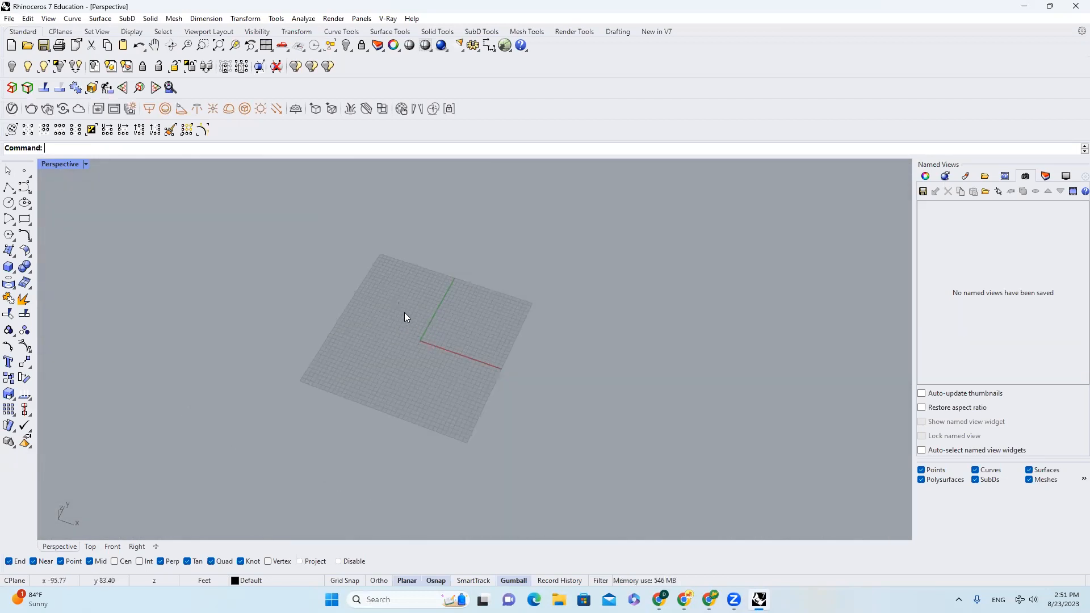
{"action": "scroll", "coordinate": [435, 346], "scroll_direction": "up", "scroll_amount": 4}
{"action": "left_click_drag", "start_coordinate": [383, 305], "coordinate": [516, 392]}
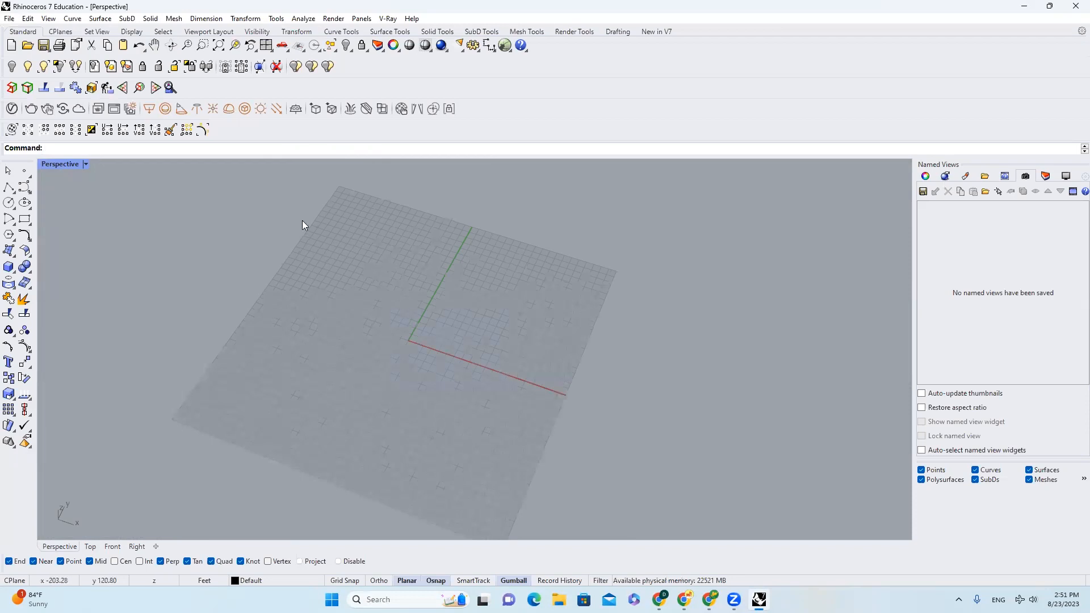
Step: Shift the Perspective view of the construction plane sideways with the Pan tool
{"action": "left_click", "coordinate": [154, 45]}
{"action": "left_click_drag", "start_coordinate": [516, 289], "coordinate": [659, 284]}
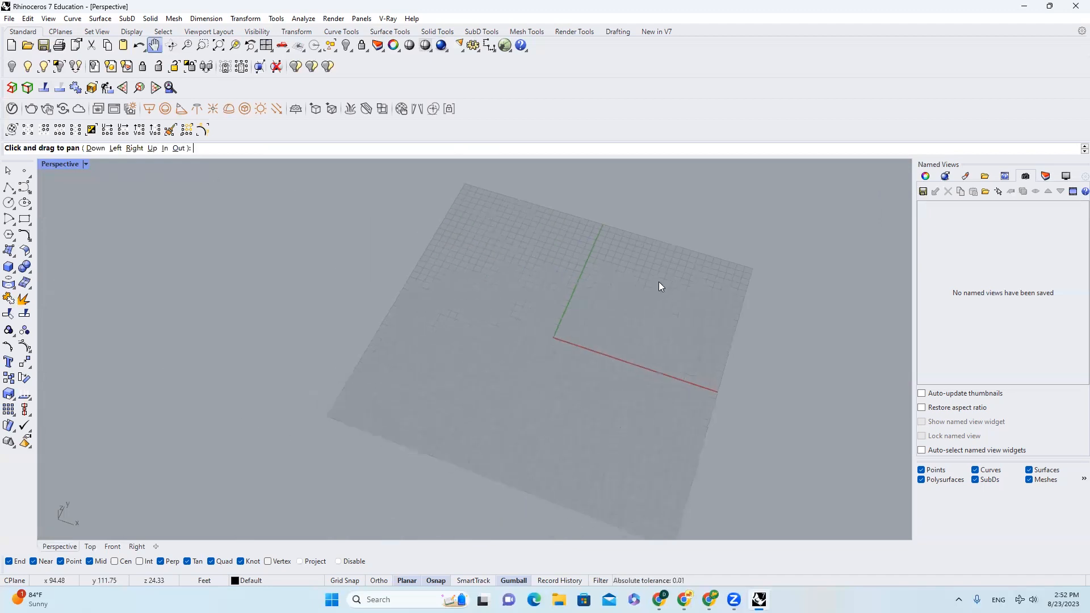
{"action": "key", "text": "Escape"}
{"action": "left_click", "coordinate": [151, 49]}
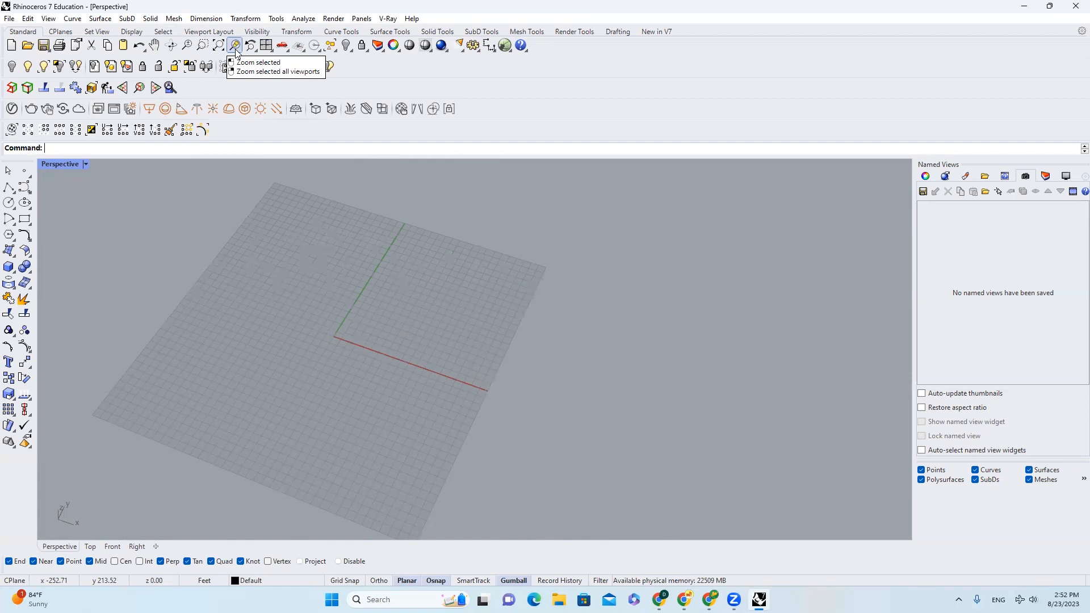
Step: Draw a circle by centre and radius on the construction plane near the origin
{"action": "scroll", "coordinate": [220, 285], "scroll_direction": "down", "scroll_amount": 5}
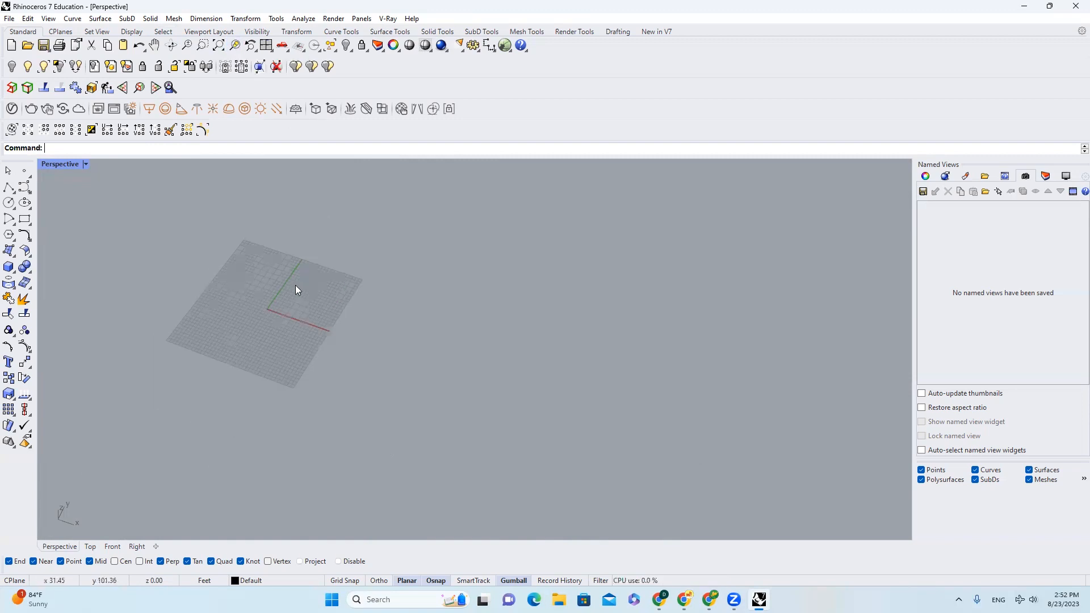
{"action": "scroll", "coordinate": [296, 285], "scroll_direction": "up", "scroll_amount": 3}
{"action": "type", "text": "c"}
{"action": "key", "text": "Return"}
{"action": "left_click", "coordinate": [251, 313]}
{"action": "left_click", "coordinate": [272, 323]}
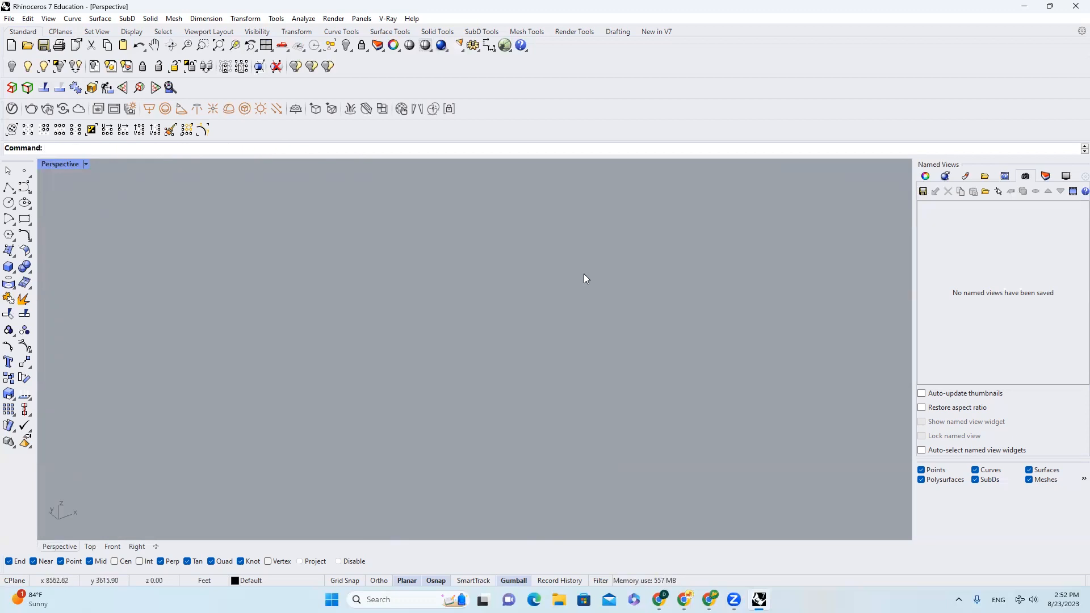
Step: Select all objects, bring the circle back into view with Zoom Selected and inspect it from another angle
{"action": "key", "text": "ctrl+a"}
{"action": "left_click", "coordinate": [239, 46]}
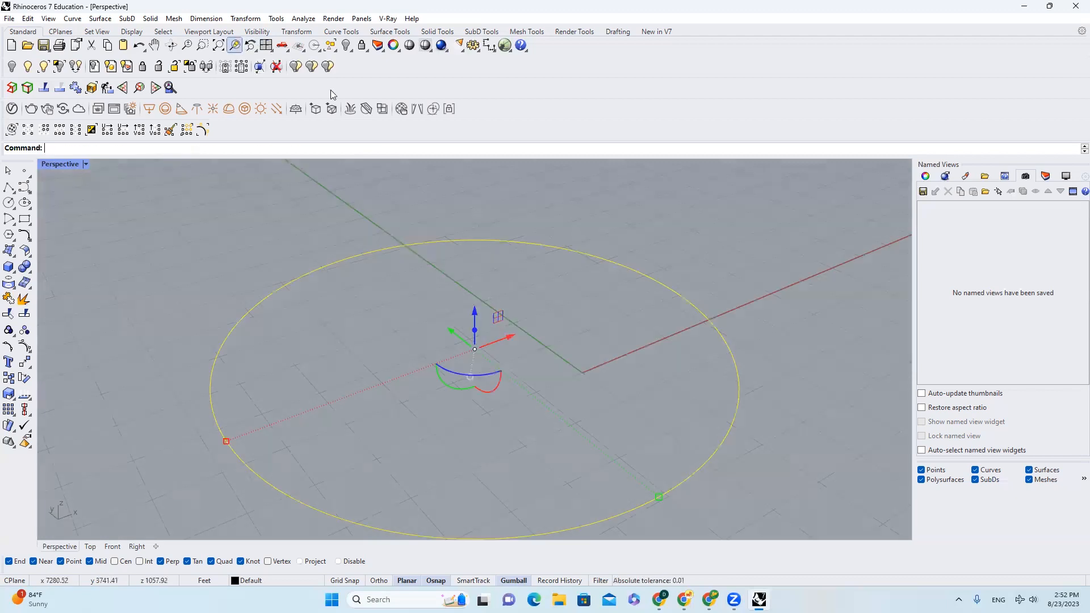
{"action": "scroll", "coordinate": [398, 276], "scroll_direction": "down", "scroll_amount": 11}
{"action": "right_click_drag", "start_coordinate": [402, 278], "coordinate": [512, 274]}
{"action": "scroll", "coordinate": [501, 286], "scroll_direction": "up", "scroll_amount": 4}
Step: Select the circle and delete it from the model
{"action": "left_click", "coordinate": [528, 310]}
{"action": "left_click", "coordinate": [488, 314]}
{"action": "right_click_drag", "start_coordinate": [443, 302], "coordinate": [511, 304]}
{"action": "key", "text": "Delete"}
{"action": "scroll", "coordinate": [458, 301], "scroll_direction": "up", "scroll_amount": 3}
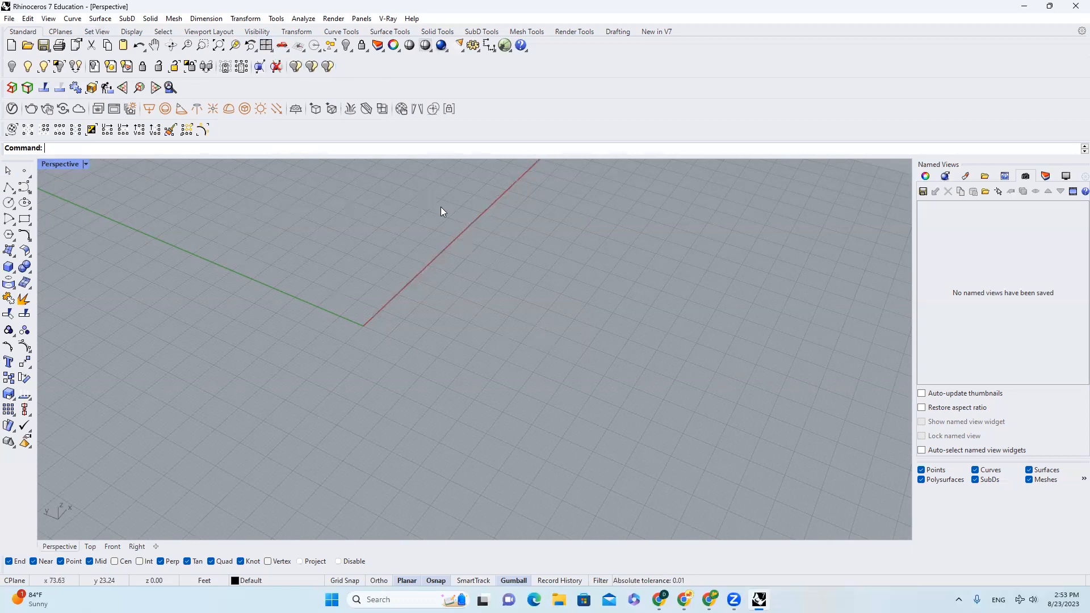
Step: Switch to the four-viewport layout and maximize the Perspective viewport again
{"action": "left_click", "coordinate": [267, 45]}
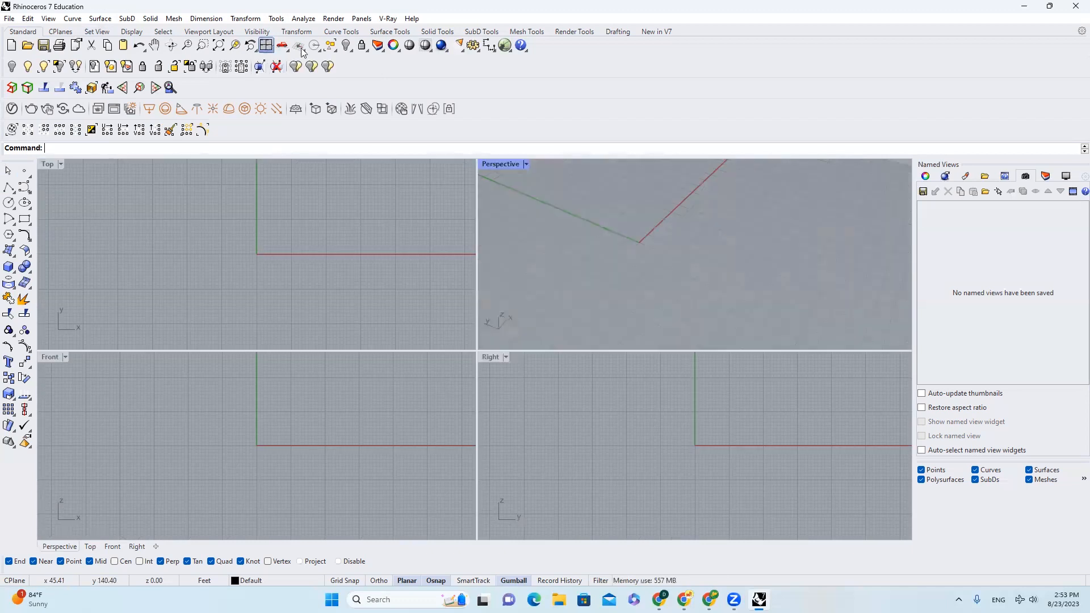
{"action": "double_click", "coordinate": [500, 165]}
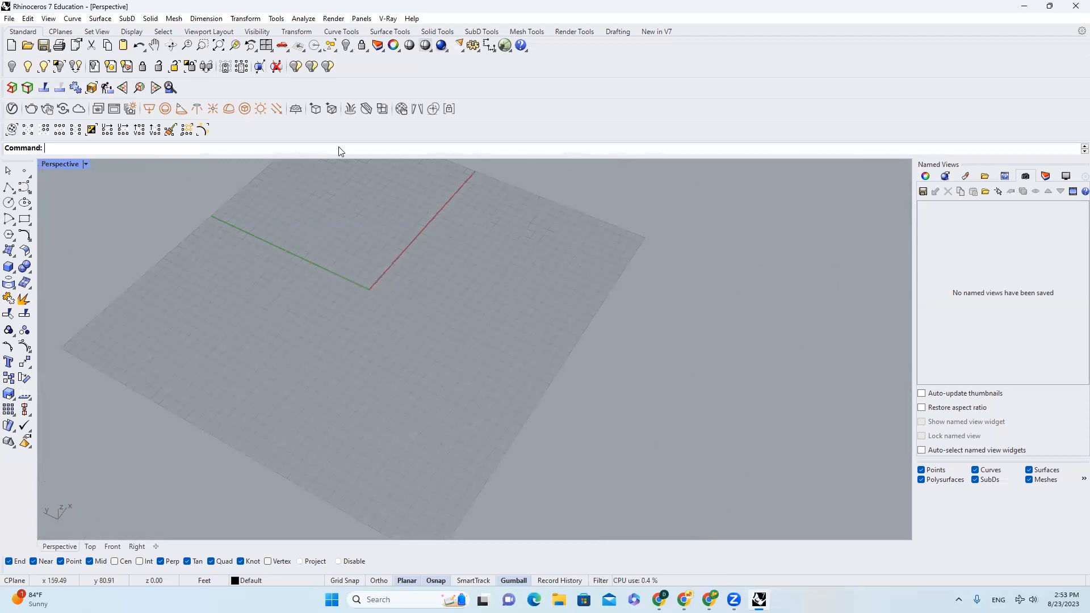
Step: Scatter eleven separate points across the construction plane around and in front of the origin with the multiple points command
{"action": "left_click", "coordinate": [28, 177]}
{"action": "left_click", "coordinate": [61, 178]}
{"action": "left_click", "coordinate": [379, 255]}
{"action": "left_click", "coordinate": [593, 289]}
{"action": "left_click", "coordinate": [513, 351]}
{"action": "left_click", "coordinate": [329, 365]}
{"action": "left_click", "coordinate": [321, 305]}
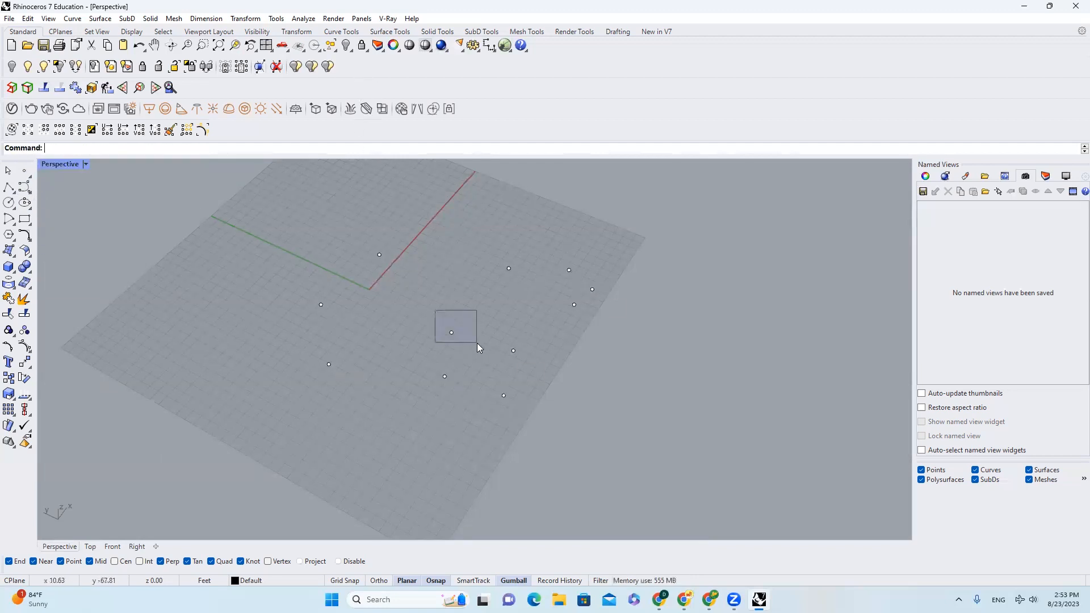
Step: Window-select the cluster of four points in front of the origin, delete it and undo the deletion
{"action": "left_click_drag", "start_coordinate": [477, 343], "coordinate": [477, 343]}
{"action": "left_click", "coordinate": [444, 296]}
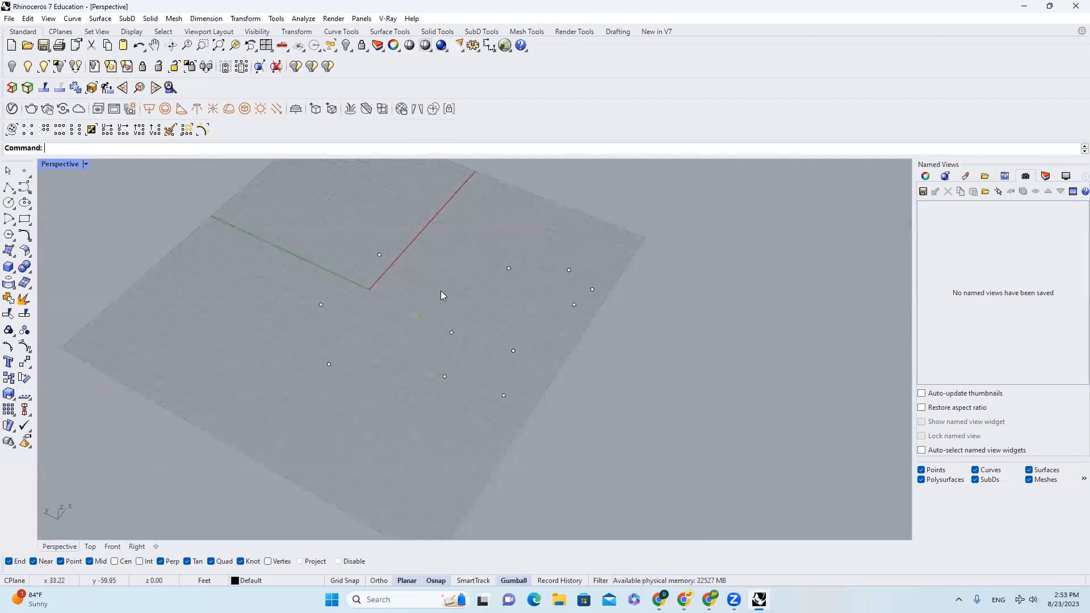
{"action": "left_click_drag", "start_coordinate": [426, 290], "coordinate": [541, 437]}
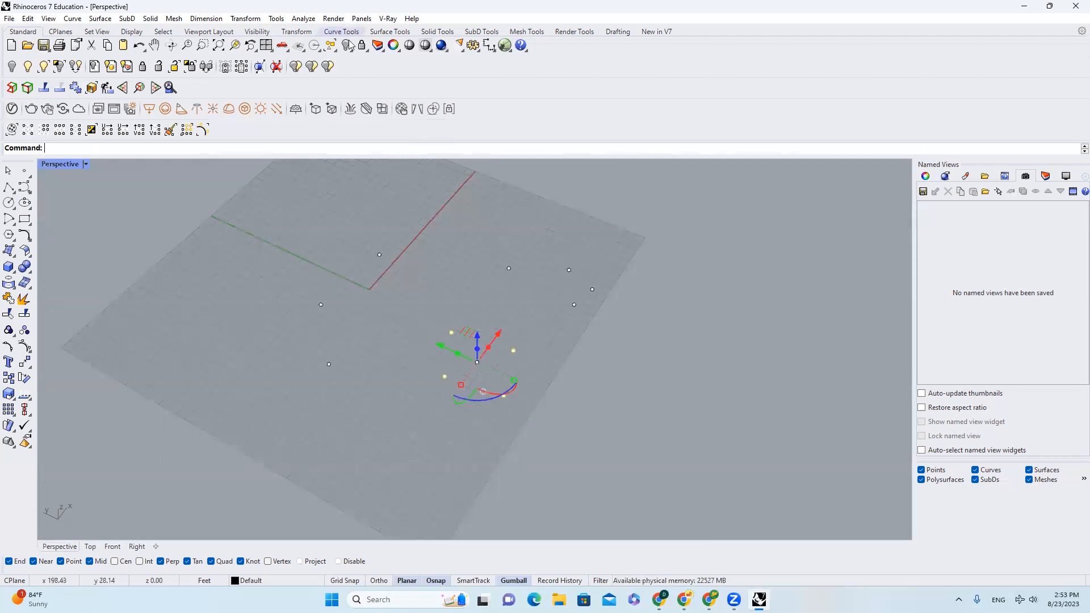
{"action": "key", "text": "Delete"}
{"action": "key", "text": "ctrl+z"}
Step: Select the cluster of four points again and isolate it, hiding all other points
{"action": "left_click_drag", "start_coordinate": [413, 309], "coordinate": [524, 414]}
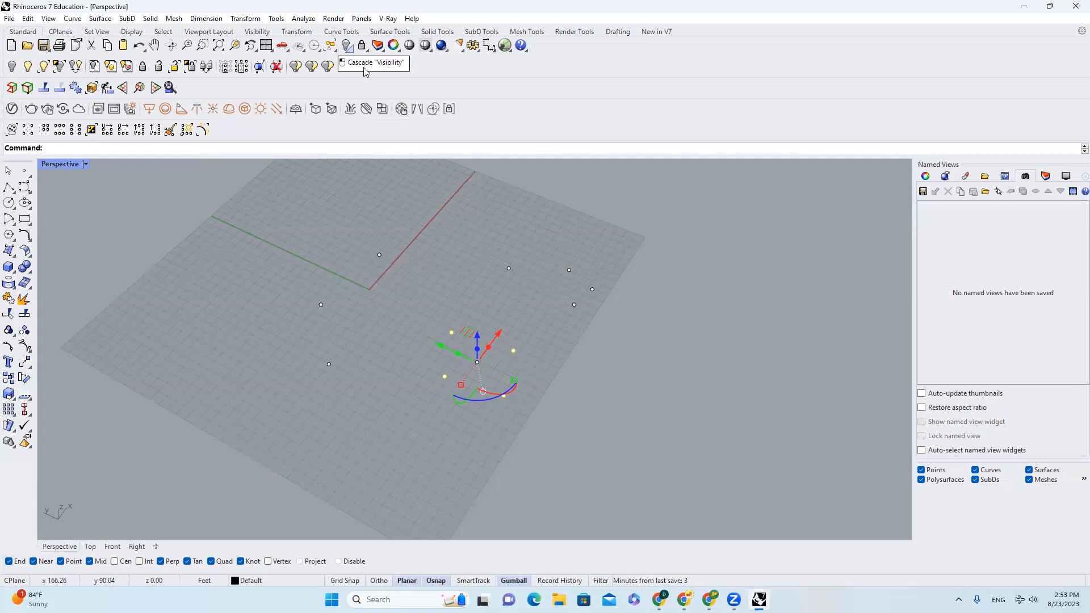
{"action": "left_click", "coordinate": [351, 51]}
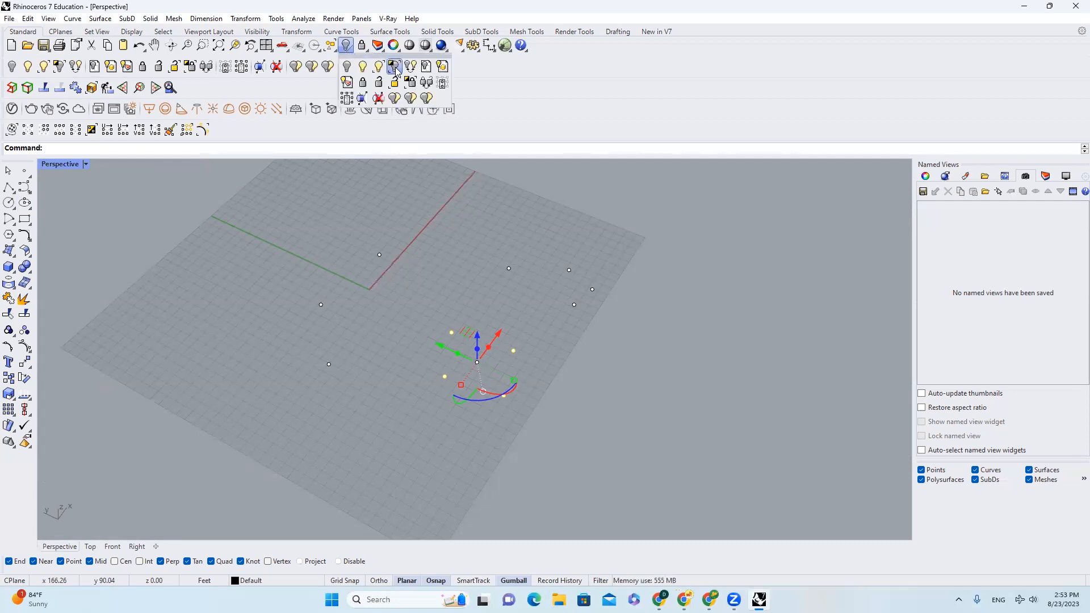
{"action": "left_click", "coordinate": [524, 314]}
Step: Select and inspect the four isolated points, clear the selection and undo the isolation
{"action": "scroll", "coordinate": [535, 350], "scroll_direction": "up", "scroll_amount": 2}
{"action": "left_click_drag", "start_coordinate": [366, 298], "coordinate": [537, 443]}
{"action": "right_click_drag", "start_coordinate": [538, 444], "coordinate": [561, 373]}
{"action": "scroll", "coordinate": [561, 374], "scroll_direction": "up", "scroll_amount": 3}
{"action": "left_click", "coordinate": [560, 373]}
{"action": "left_click_drag", "start_coordinate": [326, 296], "coordinate": [499, 417]}
{"action": "scroll", "coordinate": [543, 343], "scroll_direction": "down", "scroll_amount": 6}
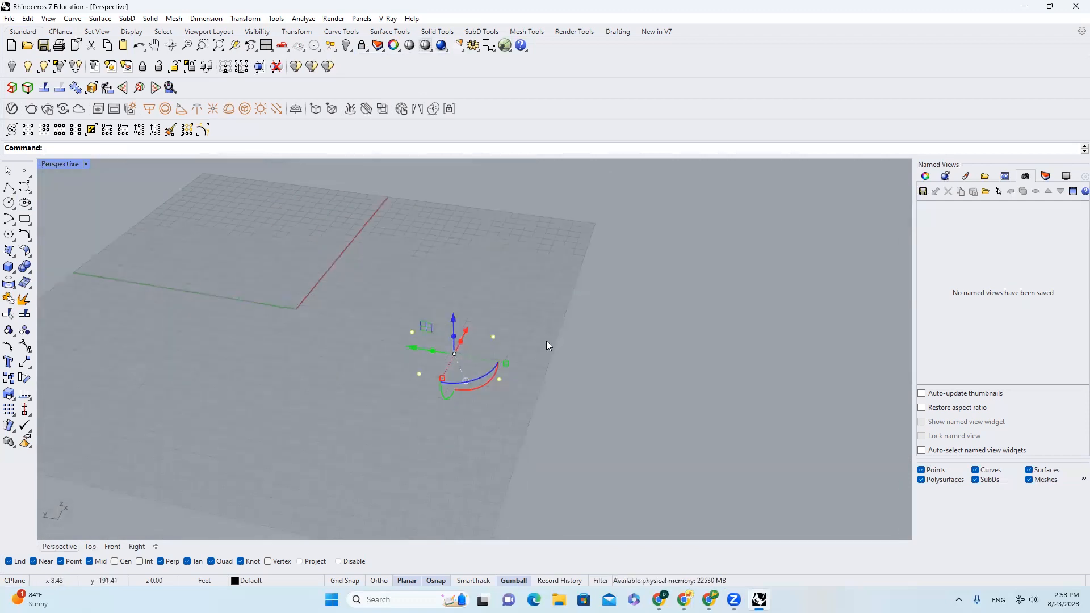
{"action": "right_click_drag", "start_coordinate": [567, 349], "coordinate": [542, 348]}
{"action": "left_click", "coordinate": [542, 346]}
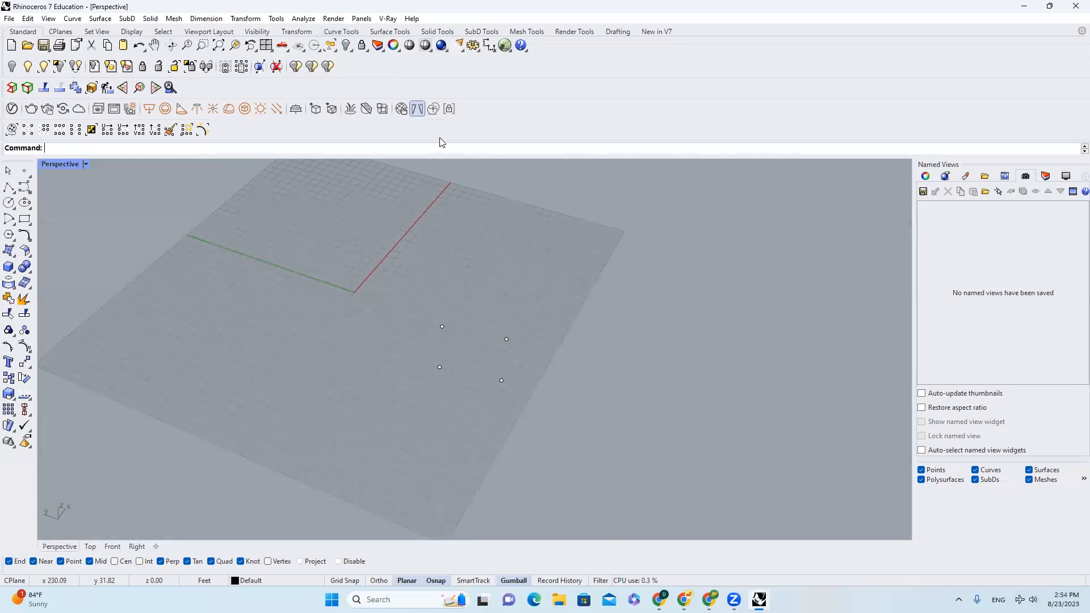
{"action": "key", "text": "ctrl+z"}
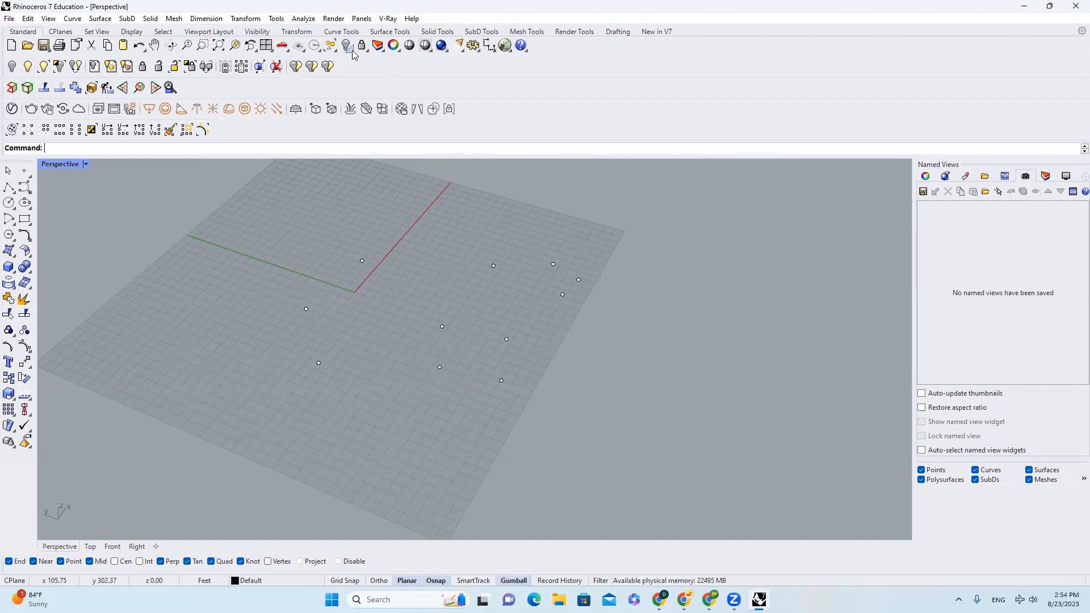
Step: Open the program options and examine the annotation styles and the grid settings
{"action": "left_click", "coordinate": [472, 47]}
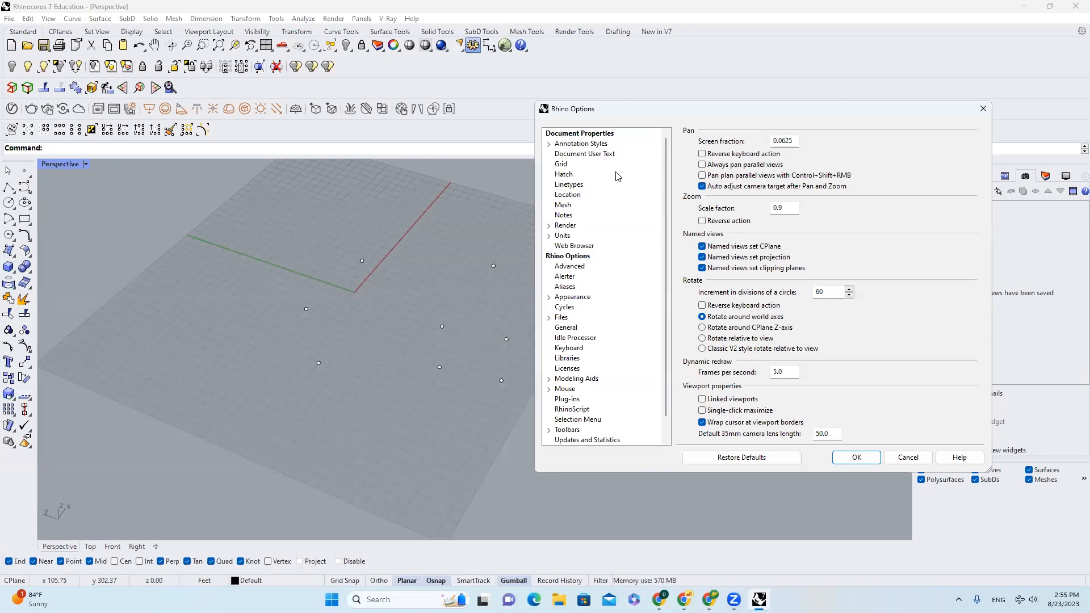
{"action": "left_click", "coordinate": [550, 144]}
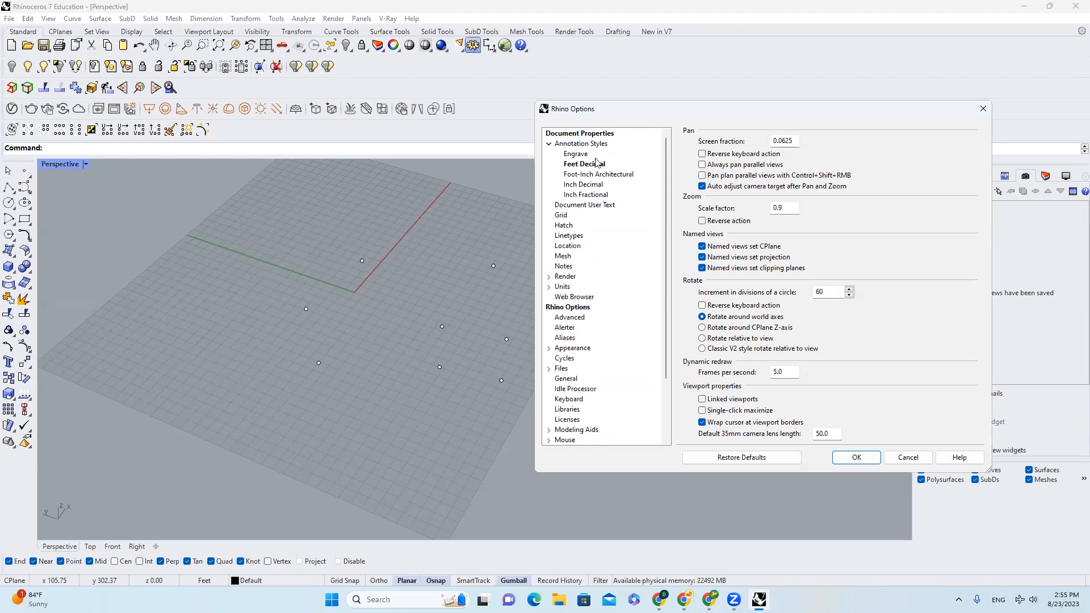
{"action": "left_click", "coordinate": [591, 146]}
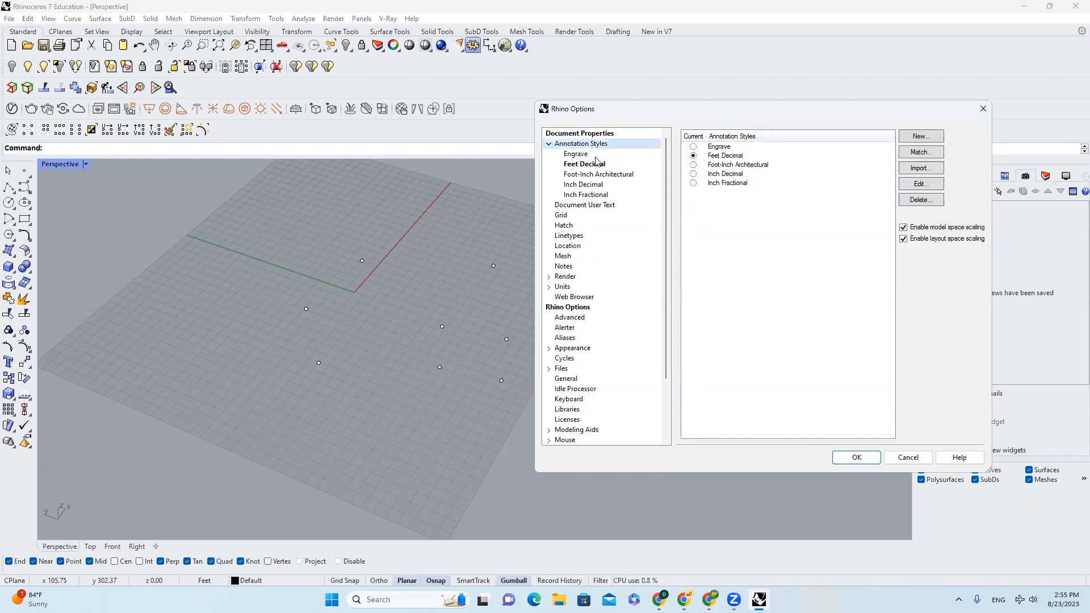
{"action": "left_click", "coordinate": [600, 216]}
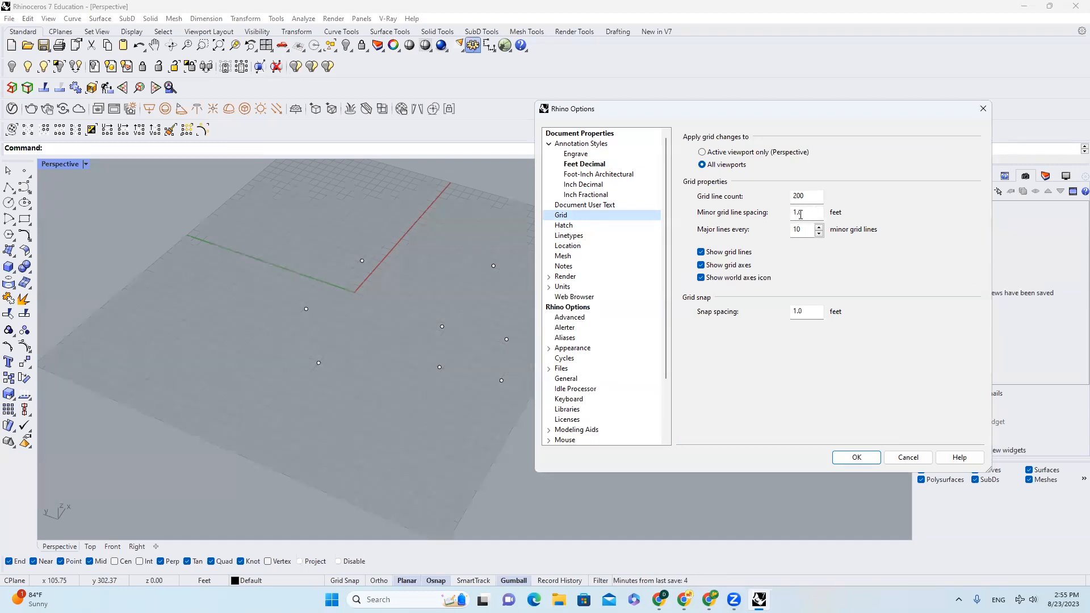
Step: Examine the Modeling Aids and Gumball settings, and close the options without changes
{"action": "scroll", "coordinate": [636, 281], "scroll_direction": "down", "scroll_amount": 2}
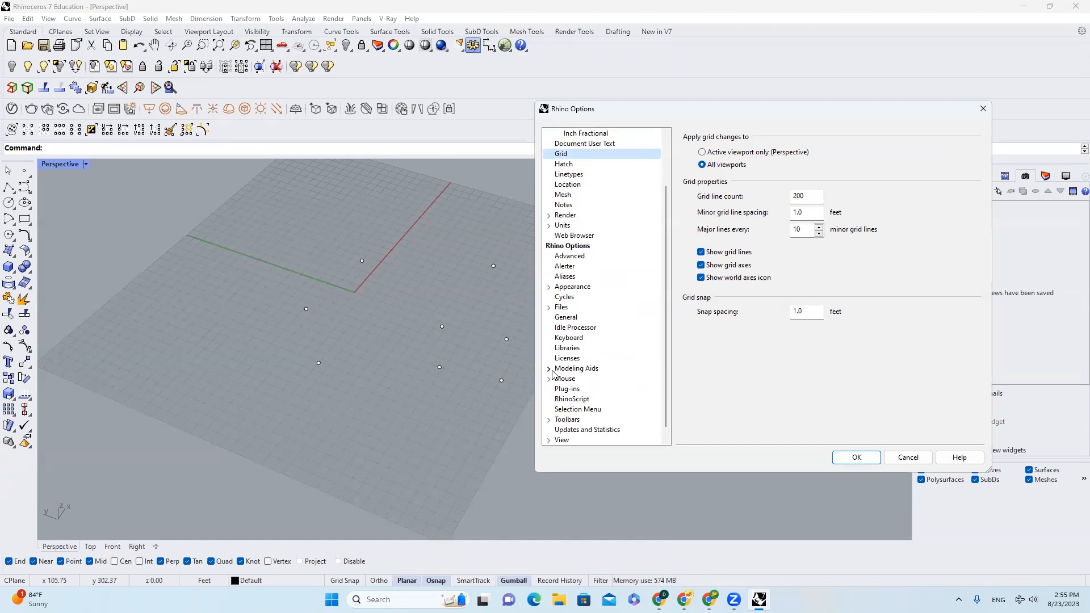
{"action": "left_click", "coordinate": [585, 369]}
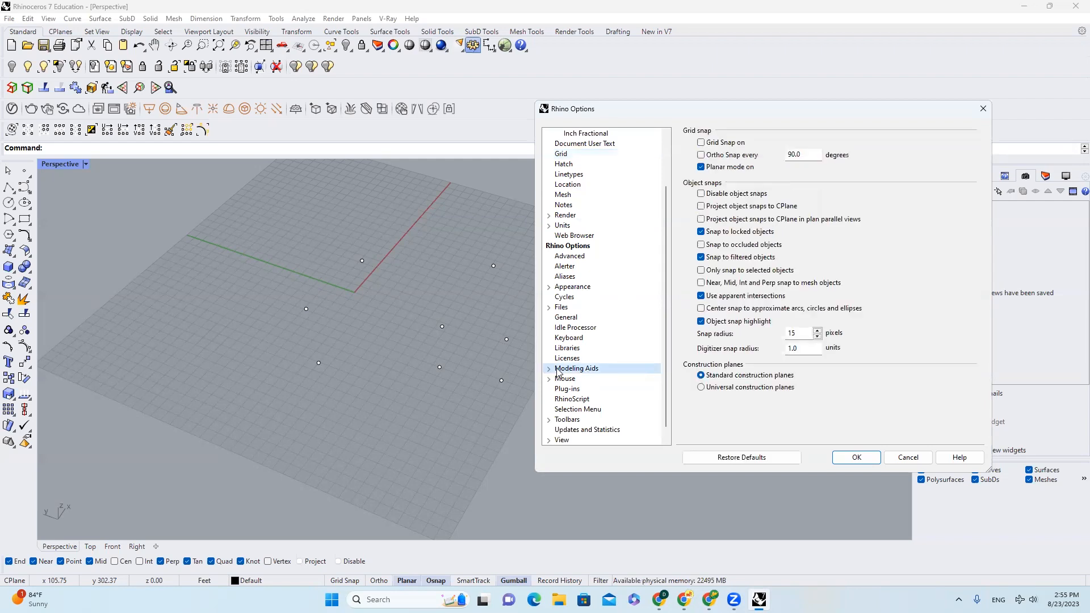
{"action": "left_click", "coordinate": [549, 370]}
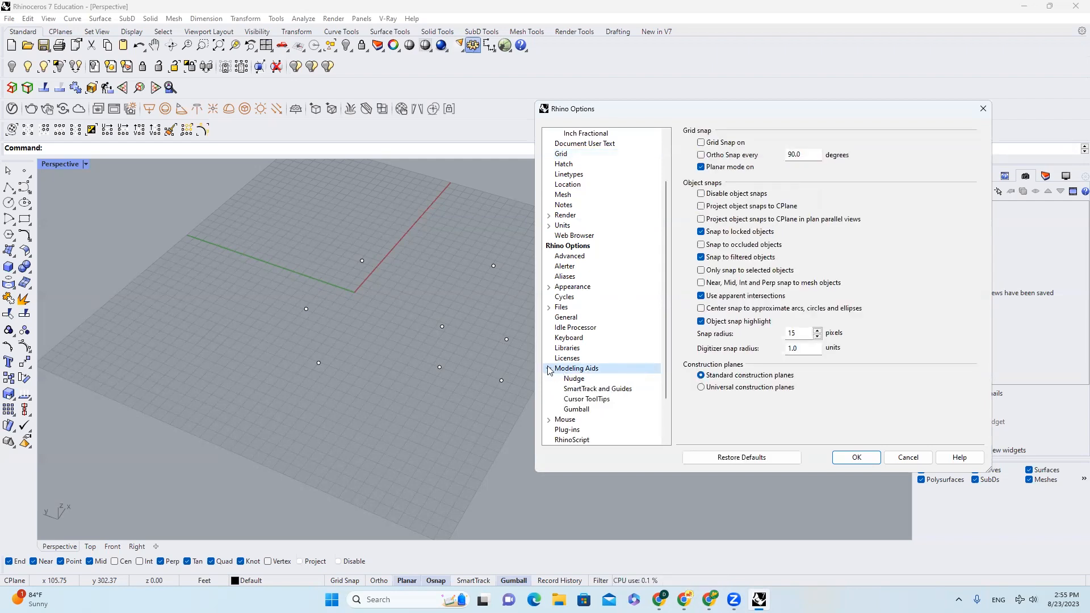
{"action": "left_click", "coordinate": [591, 412]}
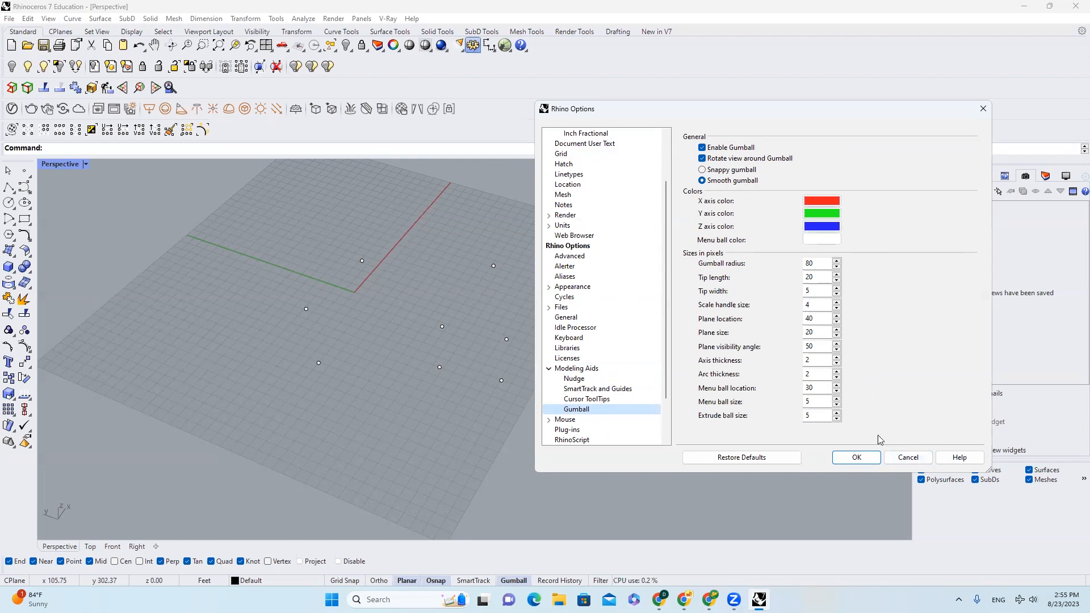
{"action": "left_click", "coordinate": [889, 457]}
Step: Select the point of the four-point cluster that lies nearest the origin
{"action": "right_click_drag", "start_coordinate": [464, 343], "coordinate": [462, 315]}
{"action": "scroll", "coordinate": [462, 315], "scroll_direction": "up", "scroll_amount": 4}
{"action": "left_click_drag", "start_coordinate": [423, 308], "coordinate": [472, 345]}
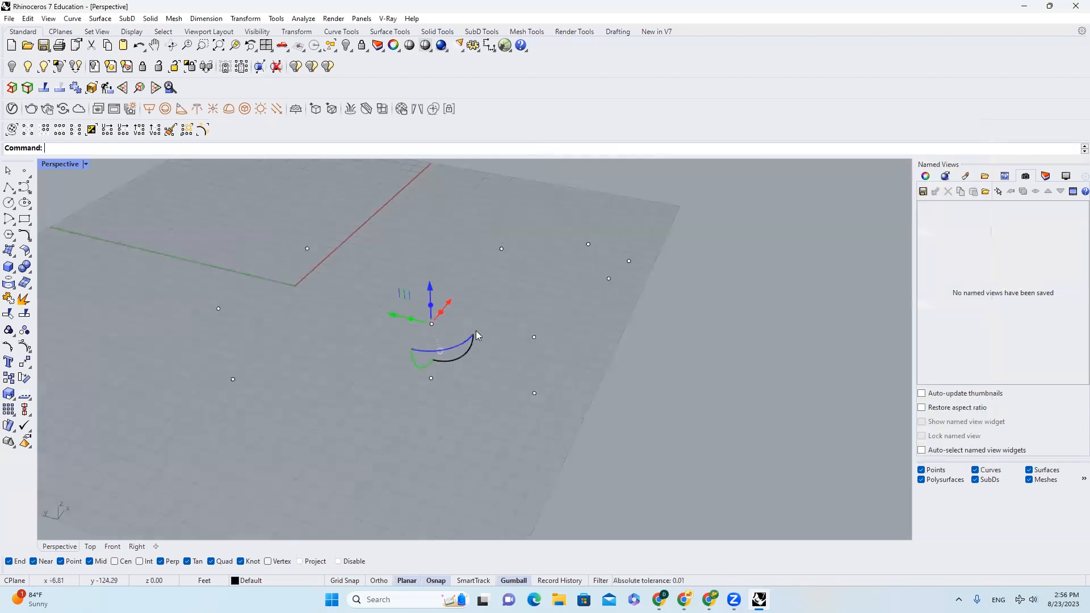
{"action": "right_click_drag", "start_coordinate": [476, 311], "coordinate": [440, 320]}
{"action": "scroll", "coordinate": [400, 312], "scroll_direction": "up", "scroll_amount": 5}
{"action": "left_click_drag", "start_coordinate": [406, 321], "coordinate": [470, 373]}
{"action": "mouse_move", "coordinate": [464, 335]}
{"action": "right_mouse_down"}
{"action": "mouse_move", "coordinate": [426, 316]}
{"action": "mouse_move", "coordinate": [433, 341]}
{"action": "mouse_move", "coordinate": [511, 328]}
{"action": "mouse_move", "coordinate": [448, 321]}
{"action": "right_mouse_up"}
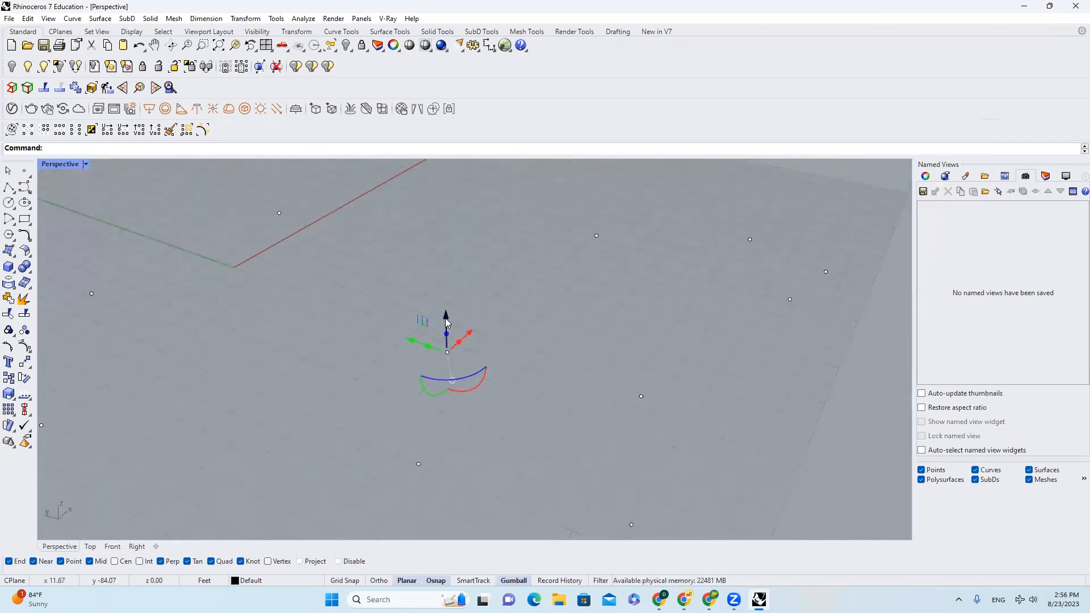
Step: Try raising the selected point along Z with the gumball, undo that, and move the point along the X axis
{"action": "left_click_drag", "start_coordinate": [446, 319], "coordinate": [453, 237]}
{"action": "key", "text": "ctrl+z"}
{"action": "left_click_drag", "start_coordinate": [471, 332], "coordinate": [516, 300]}
{"action": "scroll", "coordinate": [514, 299], "scroll_direction": "up", "scroll_amount": 3}
{"action": "right_click_drag", "start_coordinate": [515, 299], "coordinate": [493, 308]}
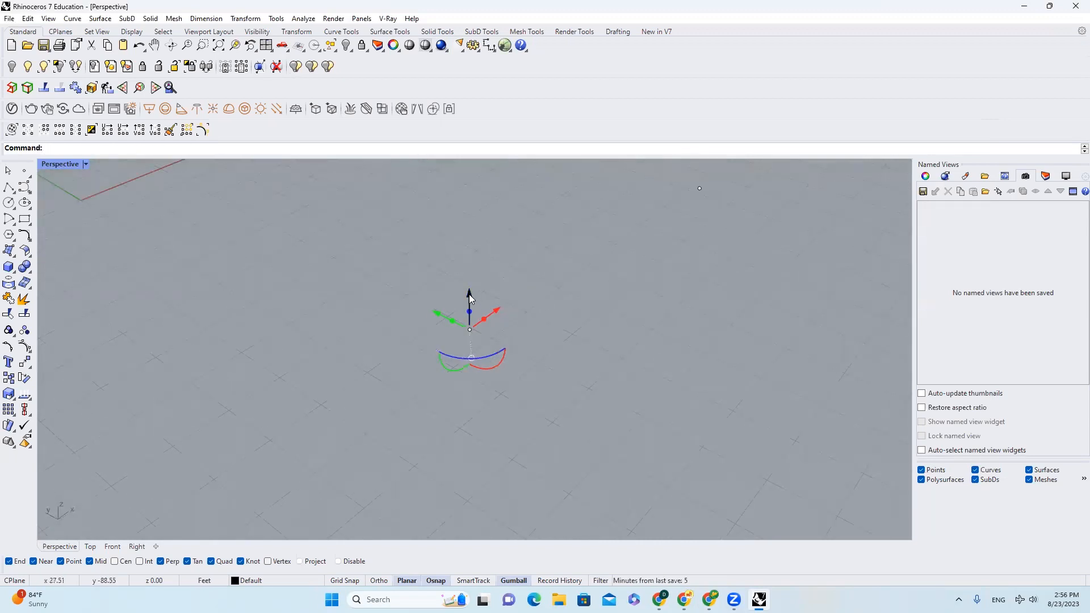
Step: Move the selected point 2 feet up along the Z axis with the gumball, and clear the selection
{"action": "left_click", "coordinate": [469, 294]}
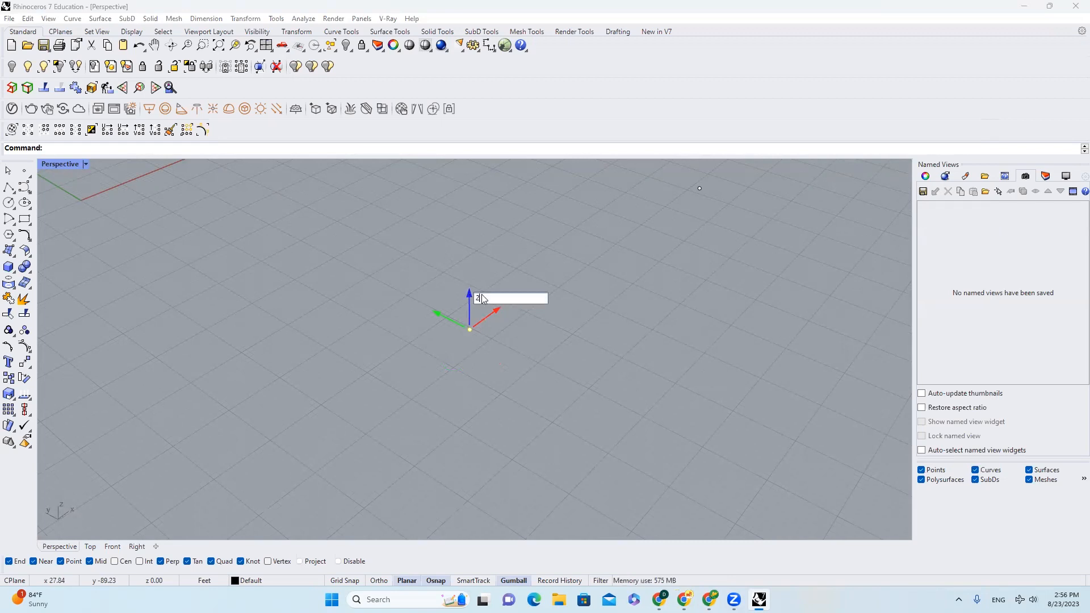
{"action": "type", "text": "2"}
{"action": "key", "text": "Return"}
{"action": "right_click_drag", "start_coordinate": [476, 329], "coordinate": [506, 323]}
{"action": "scroll", "coordinate": [468, 334], "scroll_direction": "down", "scroll_amount": 8}
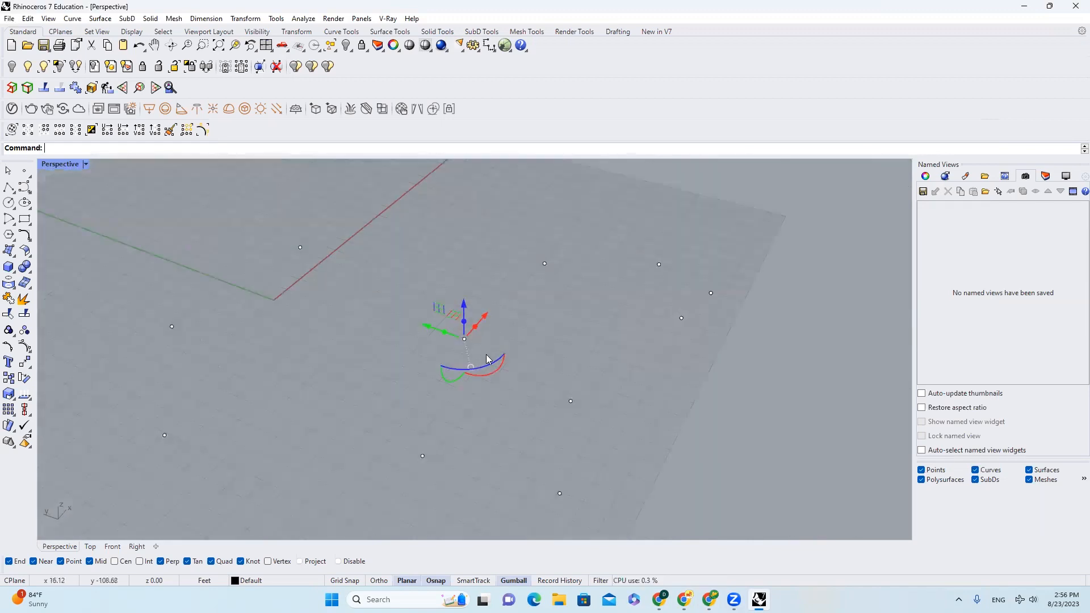
{"action": "left_click", "coordinate": [341, 311]}
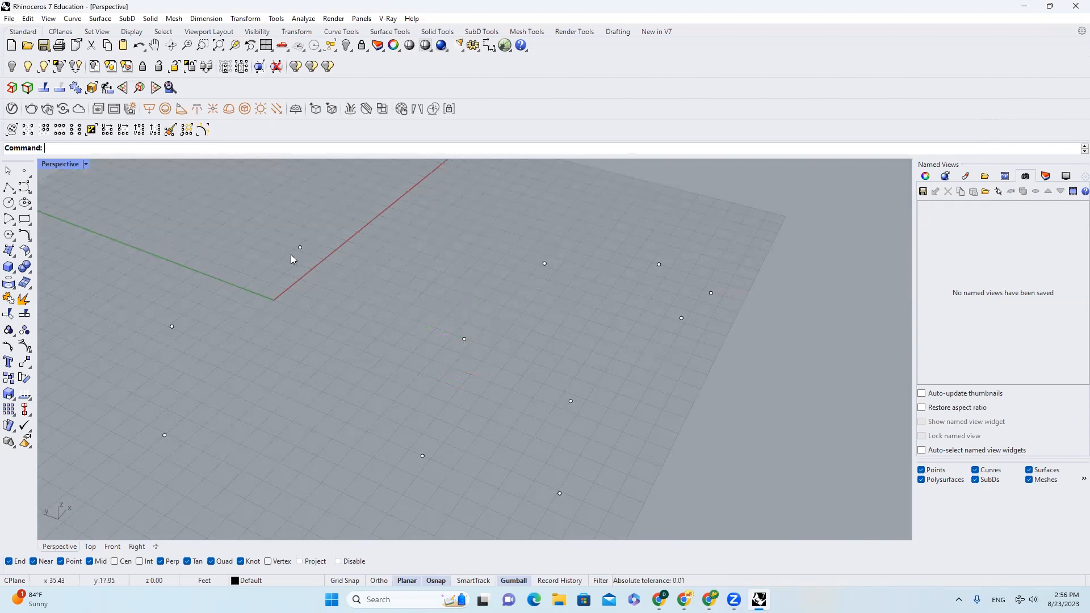
Step: Draw a corner-to-corner rectangle on the ground plane beside the origin, among the scattered points
{"action": "type", "text": "rec"}
{"action": "key", "text": "Return"}
{"action": "left_click", "coordinate": [326, 285]}
{"action": "left_click", "coordinate": [405, 398]}
Step: Select the rectangle and scale it by a factor of 2 along the Y axis with the gumball
{"action": "left_click_drag", "start_coordinate": [458, 409], "coordinate": [371, 357]}
{"action": "scroll", "coordinate": [494, 363], "scroll_direction": "down", "scroll_amount": 4}
{"action": "right_click_drag", "start_coordinate": [493, 362], "coordinate": [473, 392]}
{"action": "scroll", "coordinate": [426, 349], "scroll_direction": "up", "scroll_amount": 6}
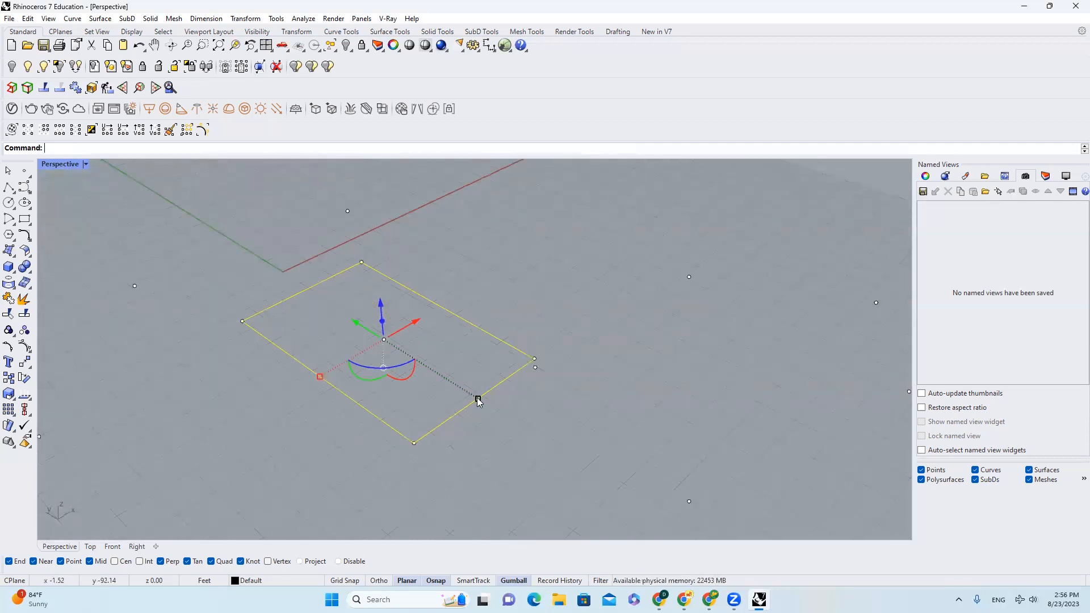
{"action": "left_click", "coordinate": [479, 400]}
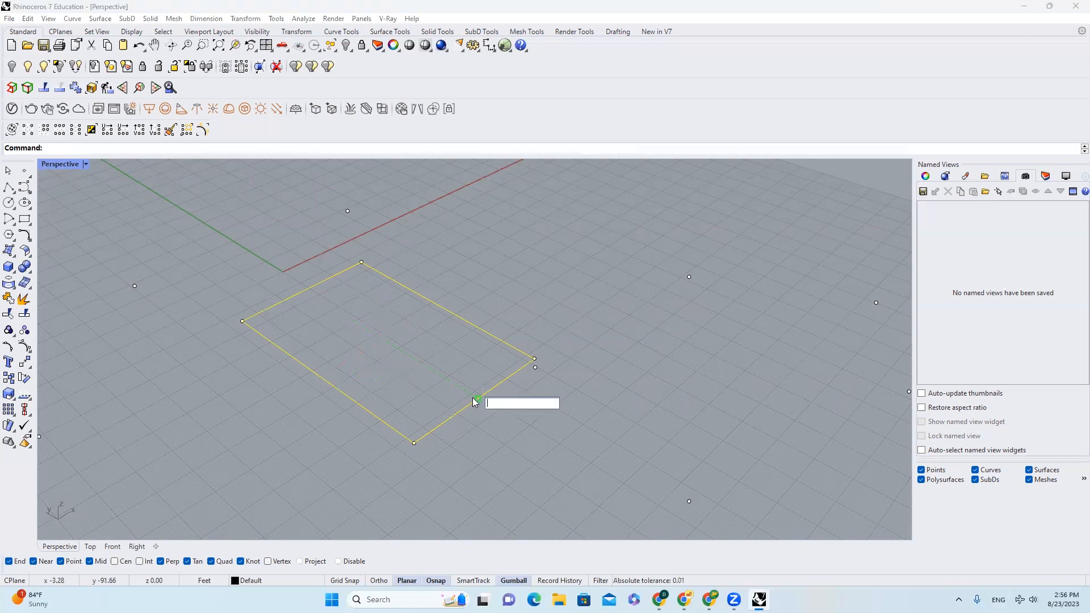
{"action": "type", "text": "2"}
{"action": "key", "text": "Return"}
{"action": "left_click", "coordinate": [411, 305]}
Step: Reselect the rectangle and scale it by a factor of 2 along the X axis with the gumball
{"action": "right_click_drag", "start_coordinate": [411, 304], "coordinate": [397, 373]}
{"action": "scroll", "coordinate": [444, 316], "scroll_direction": "down", "scroll_amount": 4}
{"action": "left_click", "coordinate": [445, 325]}
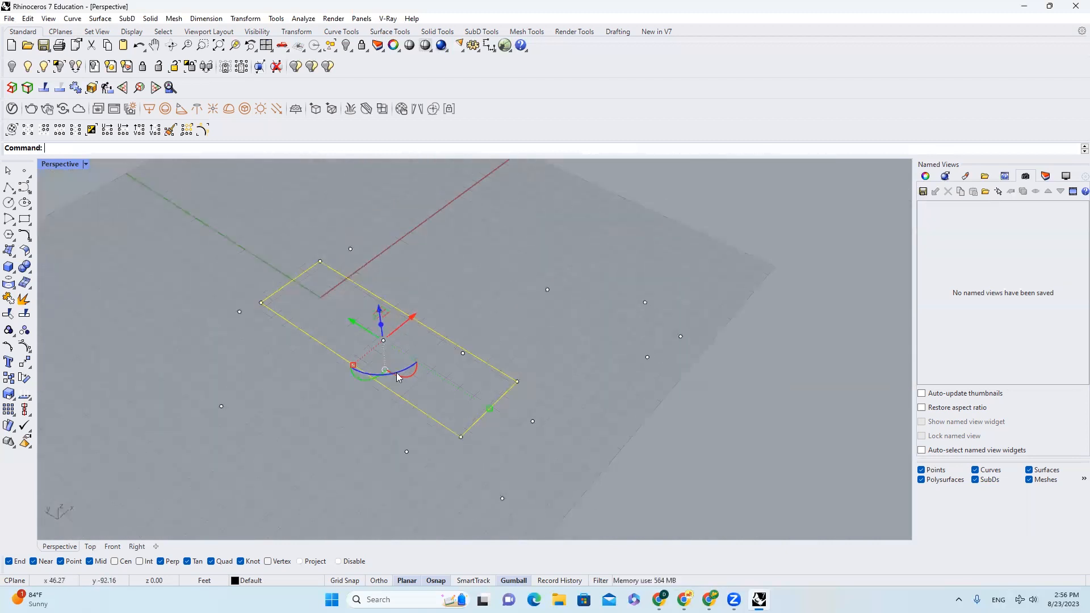
{"action": "left_click", "coordinate": [352, 365]}
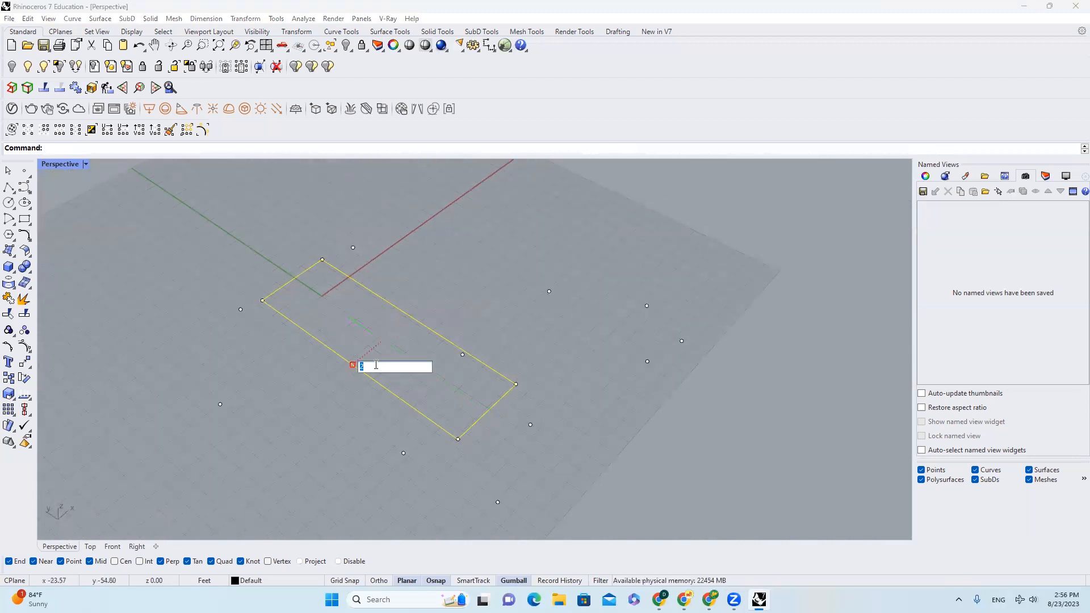
{"action": "key", "text": "Return"}
{"action": "left_click", "coordinate": [406, 351]}
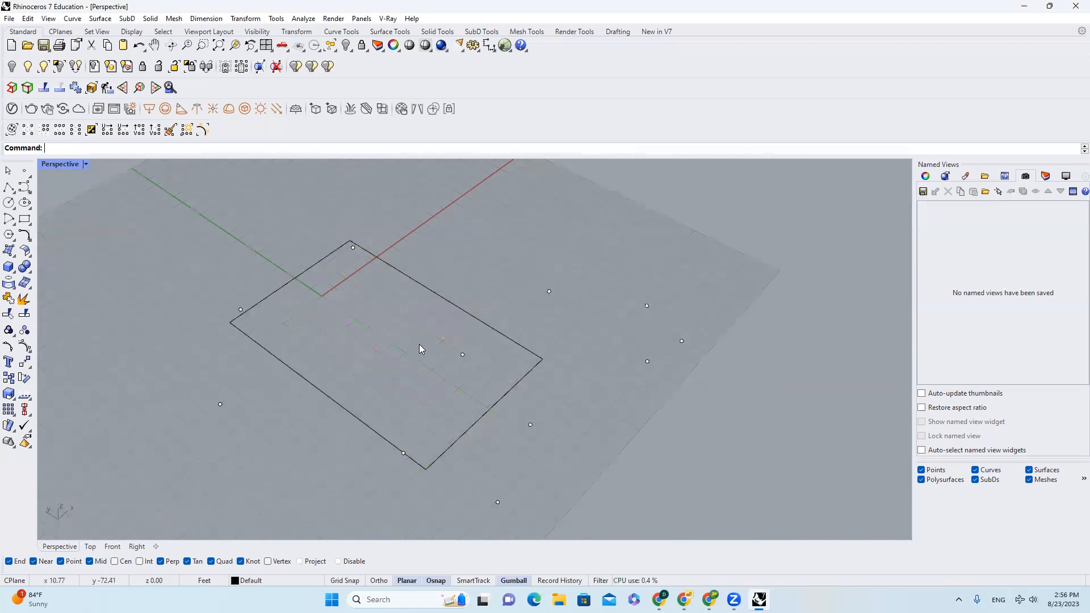
Step: Select the rectangle and enlarge it freehand with the gumball's Y scale handle
{"action": "left_click", "coordinate": [437, 294]}
{"action": "scroll", "coordinate": [400, 311], "scroll_direction": "down", "scroll_amount": 2}
{"action": "right_click_drag", "start_coordinate": [400, 311], "coordinate": [439, 306]}
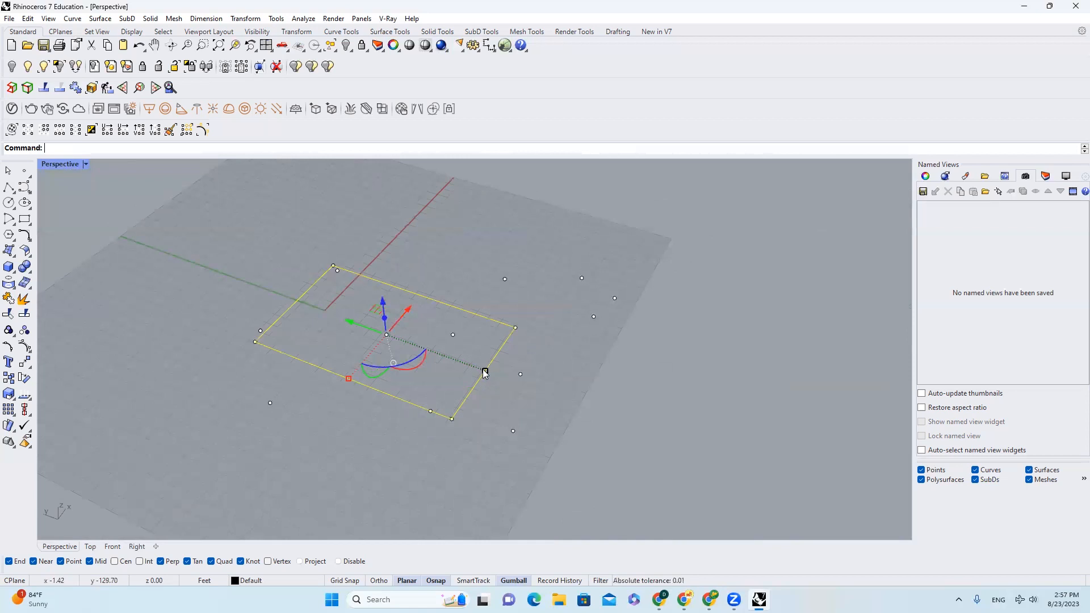
{"action": "left_click_drag", "start_coordinate": [485, 372], "coordinate": [558, 397]}
{"action": "right_click_drag", "start_coordinate": [605, 390], "coordinate": [400, 345]}
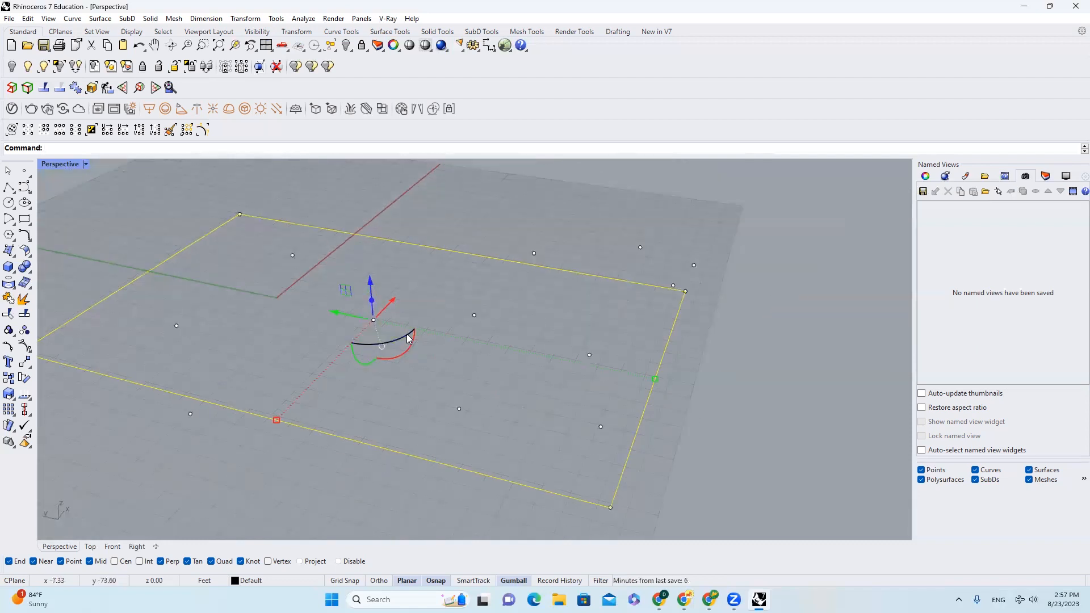
Step: Try rotating the rectangle about the Z axis with the gumball, freehand and by 20 degrees, and undo the rotations
{"action": "mouse_move", "coordinate": [405, 335]}
{"action": "left_mouse_down"}
{"action": "mouse_move", "coordinate": [359, 343]}
{"action": "mouse_move", "coordinate": [412, 349]}
{"action": "mouse_move", "coordinate": [449, 331]}
{"action": "mouse_move", "coordinate": [402, 338]}
{"action": "left_mouse_up"}
{"action": "key", "text": "ctrl+z"}
{"action": "left_click", "coordinate": [402, 338]}
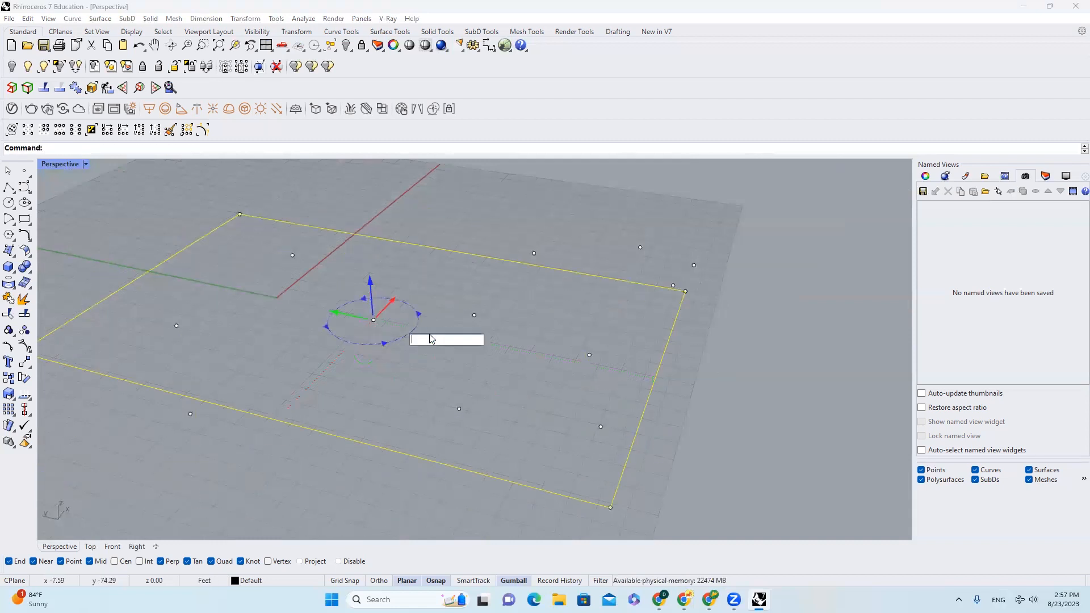
{"action": "type", "text": "2"}
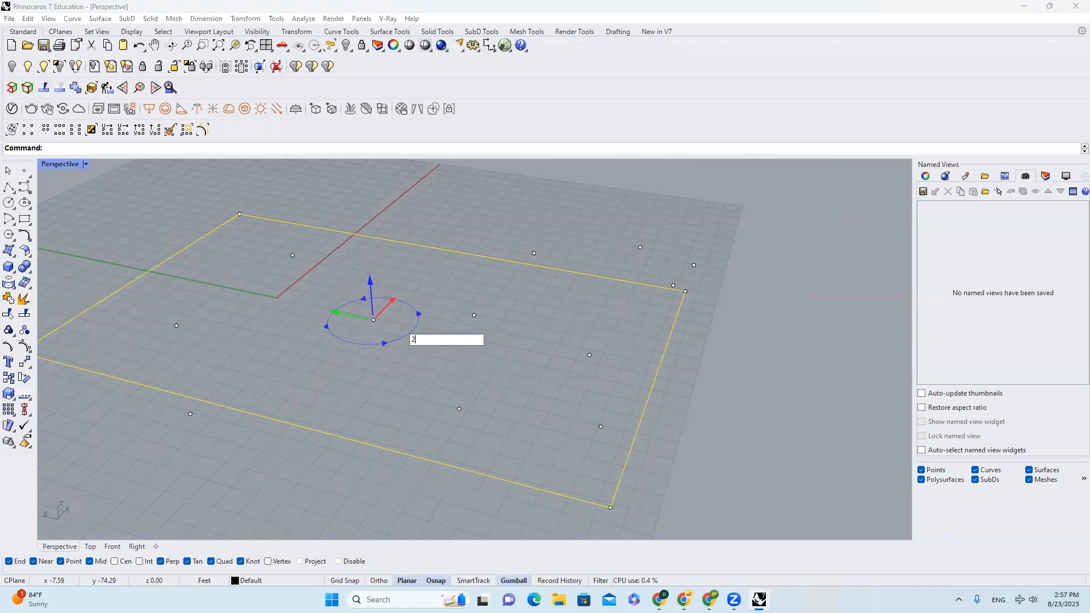
{"action": "type", "text": "0"}
{"action": "key", "text": "Return"}
{"action": "left_click", "coordinate": [475, 322]}
{"action": "scroll", "coordinate": [471, 326], "scroll_direction": "down", "scroll_amount": 4}
{"action": "right_click_drag", "start_coordinate": [472, 326], "coordinate": [541, 327]}
{"action": "key", "text": "ctrl+z"}
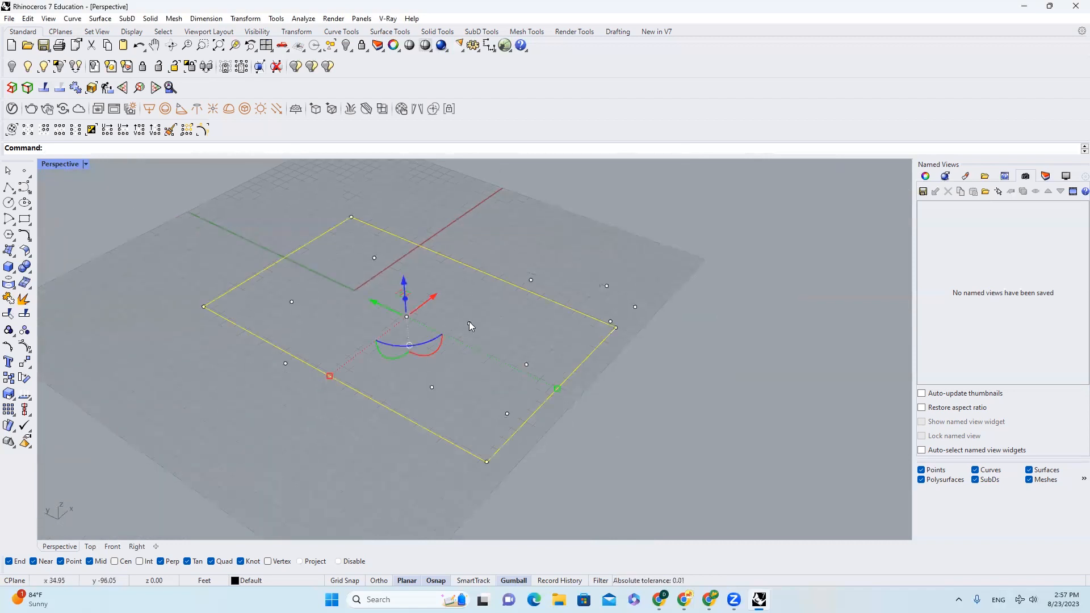
{"action": "left_click", "coordinate": [428, 313]}
Step: Select the point nearest the origin, examine the Gumball settings in the program options, and close them without changes
{"action": "right_click_drag", "start_coordinate": [429, 313], "coordinate": [297, 298]}
{"action": "left_click", "coordinate": [332, 263]}
{"action": "left_click", "coordinate": [473, 45]}
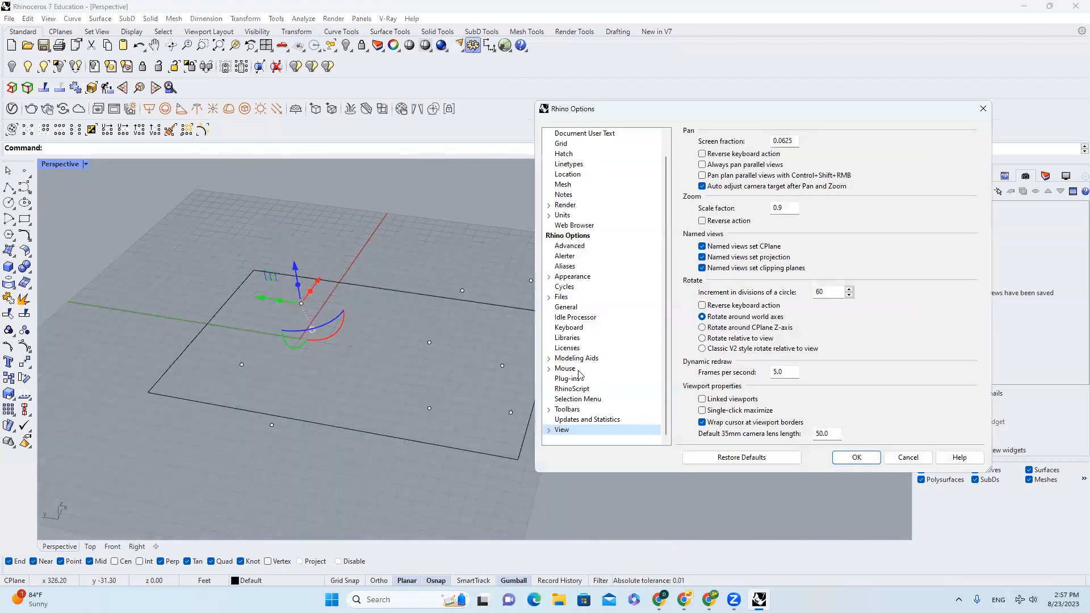
{"action": "left_click", "coordinate": [549, 358]}
{"action": "left_click", "coordinate": [576, 399]}
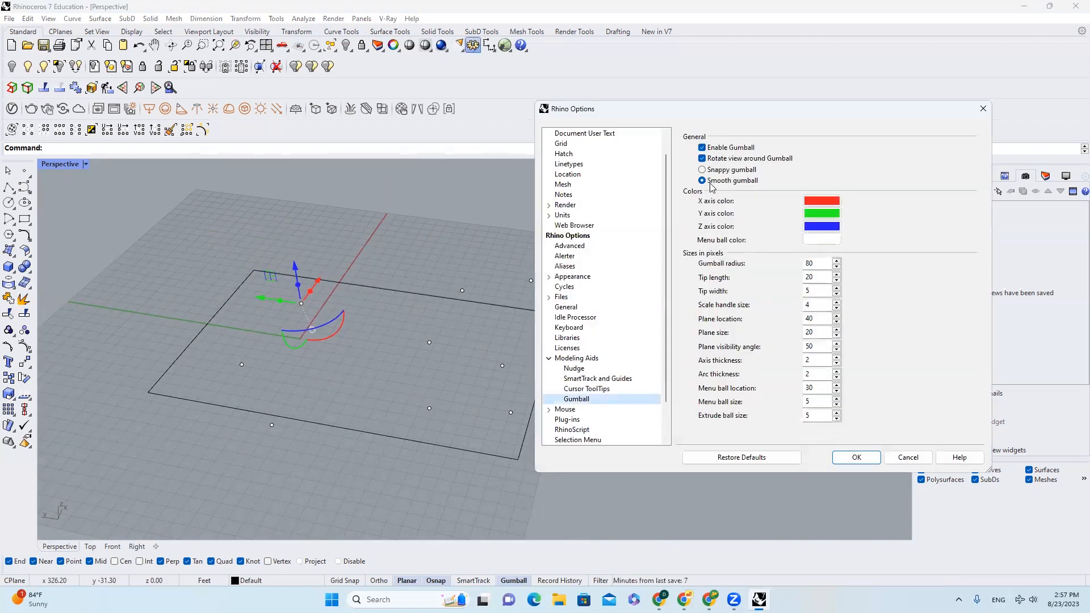
{"action": "left_click", "coordinate": [908, 458]}
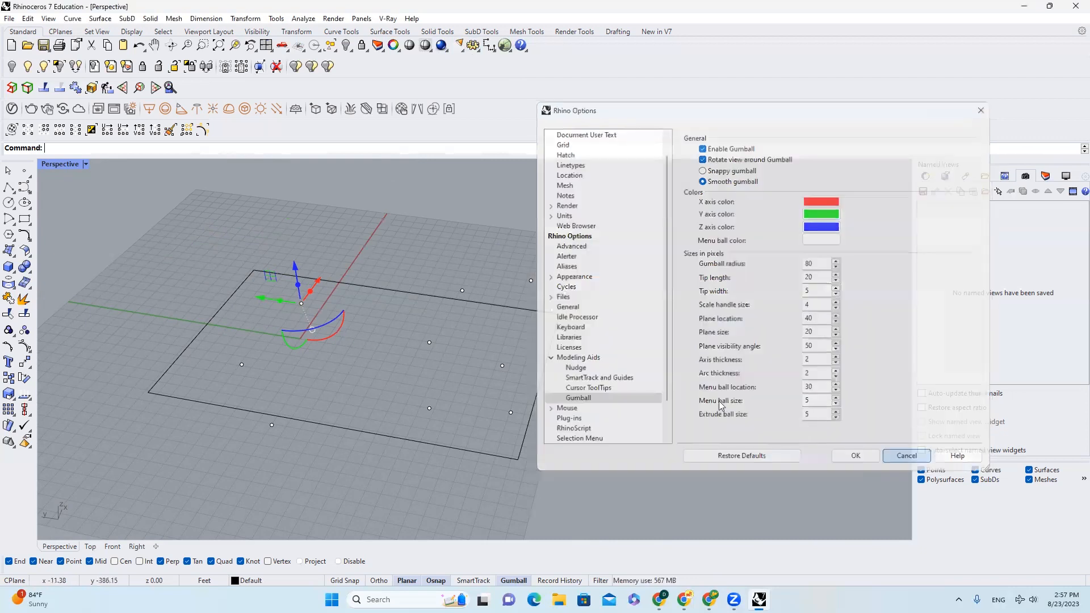
Step: Orbit and zoom with the point near the origin selected and deselected, examining how the view rotates around the gumball
{"action": "scroll", "coordinate": [494, 338], "scroll_direction": "down", "scroll_amount": 4}
{"action": "scroll", "coordinate": [348, 288], "scroll_direction": "up", "scroll_amount": 6}
{"action": "right_click_drag", "start_coordinate": [432, 302], "coordinate": [332, 295]}
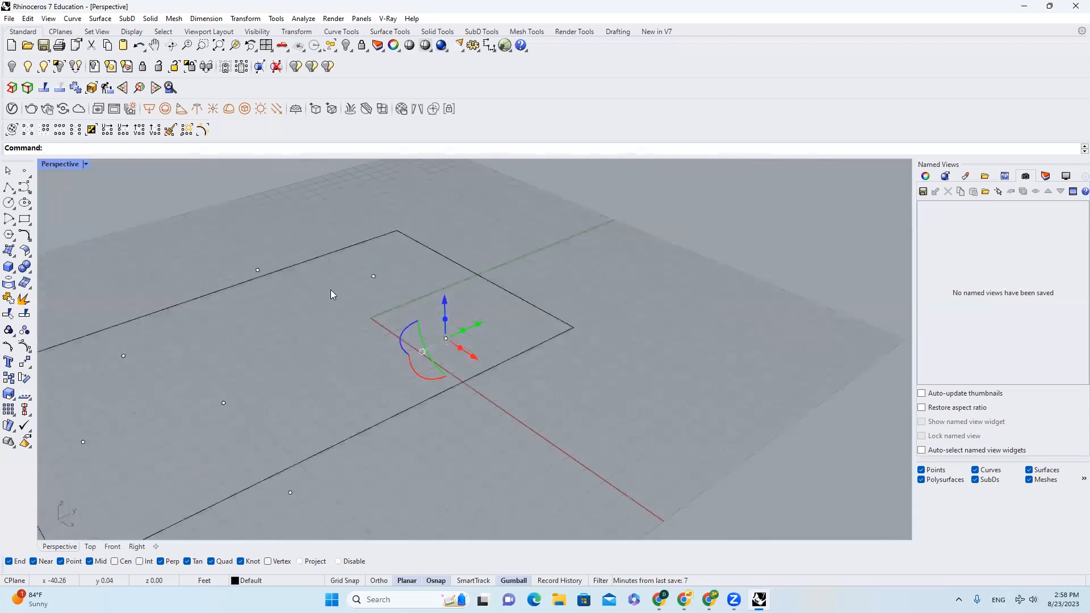
{"action": "right_click_drag", "start_coordinate": [486, 312], "coordinate": [558, 321]}
{"action": "scroll", "coordinate": [352, 319], "scroll_direction": "down", "scroll_amount": 8}
{"action": "scroll", "coordinate": [386, 328], "scroll_direction": "up", "scroll_amount": 5}
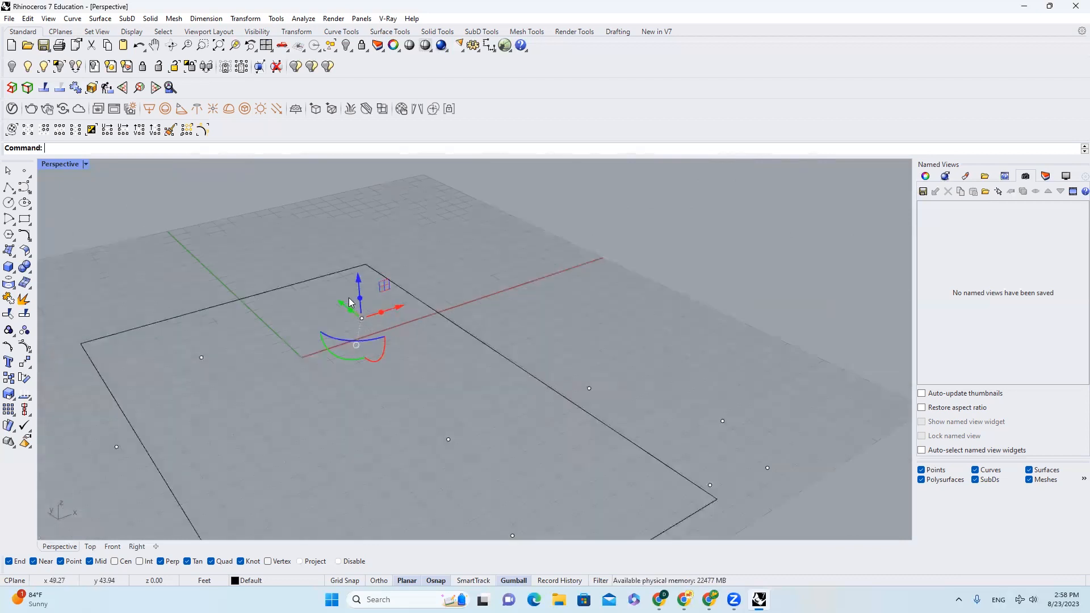
{"action": "left_click", "coordinate": [335, 289]}
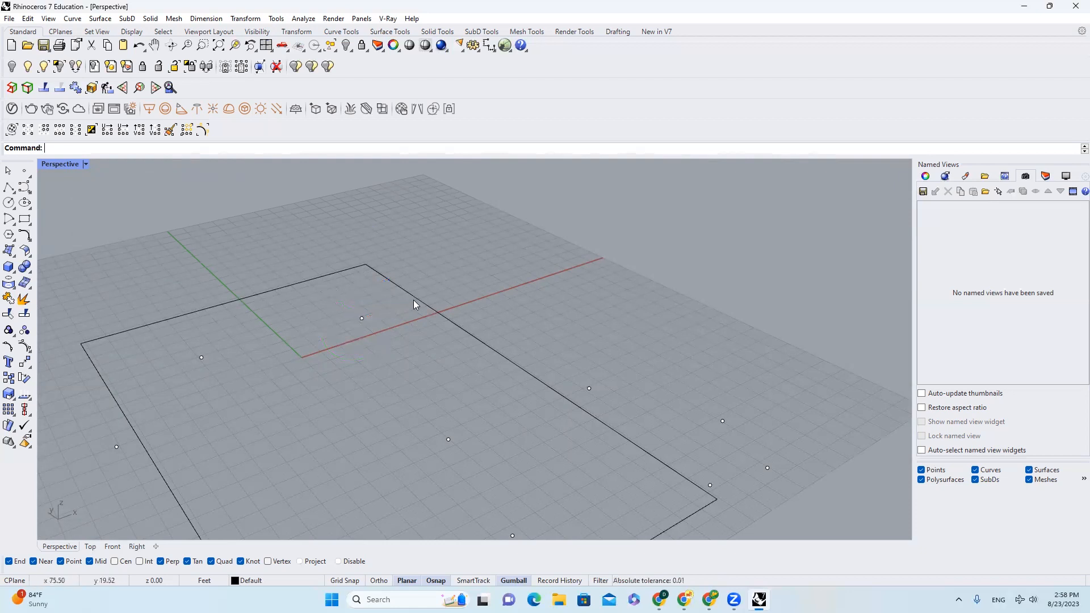
{"action": "left_click_drag", "start_coordinate": [393, 345], "coordinate": [393, 346]}
{"action": "right_click_drag", "start_coordinate": [458, 321], "coordinate": [492, 268]}
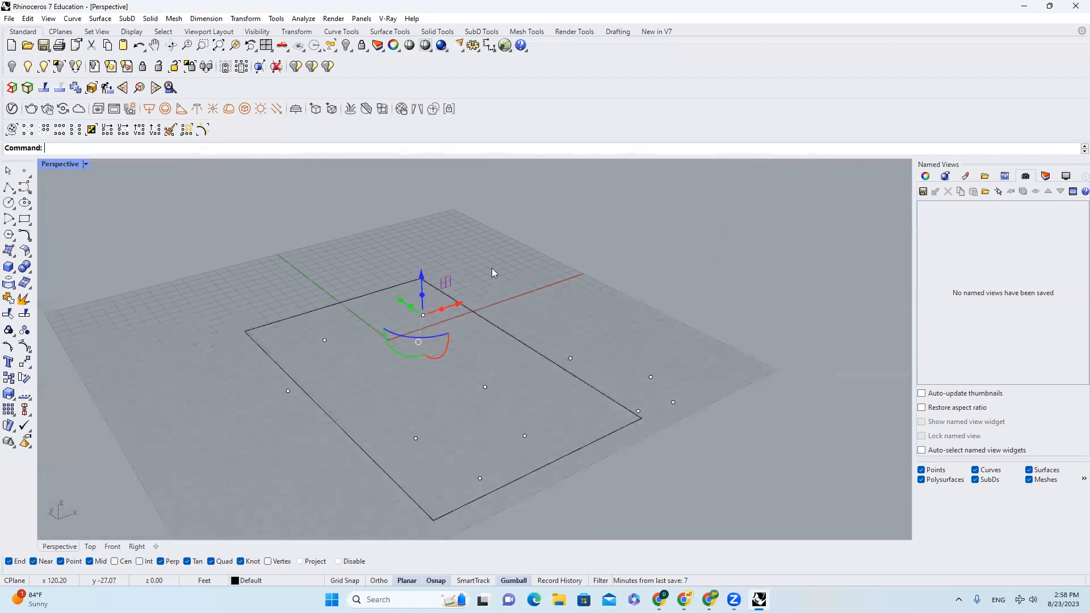
{"action": "right_click_drag", "start_coordinate": [624, 297], "coordinate": [693, 324]}
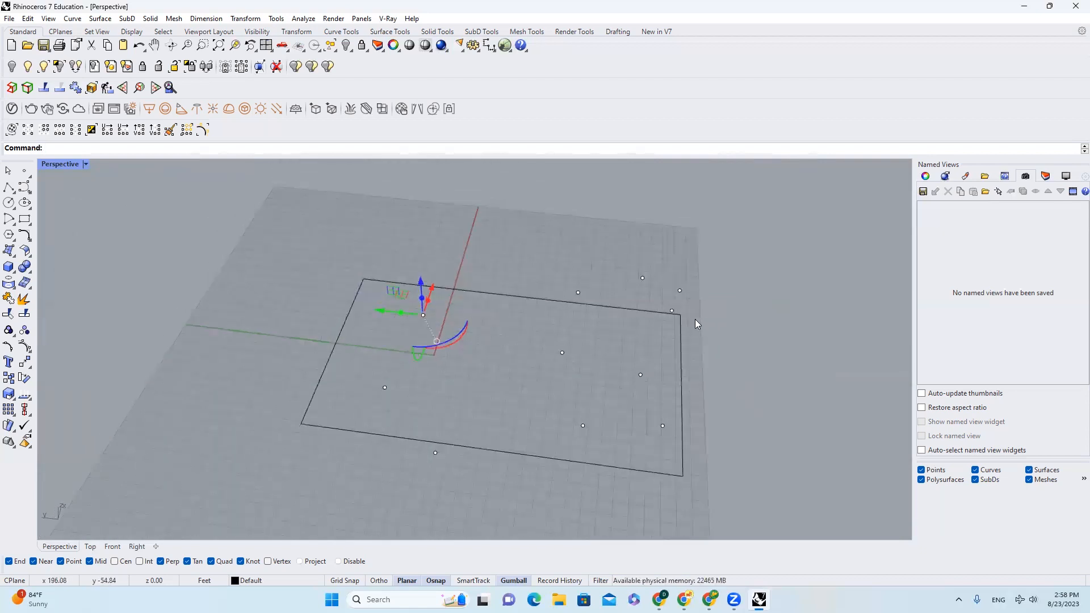
{"action": "scroll", "coordinate": [438, 304], "scroll_direction": "up", "scroll_amount": 5}
{"action": "scroll", "coordinate": [487, 343], "scroll_direction": "down", "scroll_amount": 5}
{"action": "right_click_drag", "start_coordinate": [476, 341], "coordinate": [453, 339]}
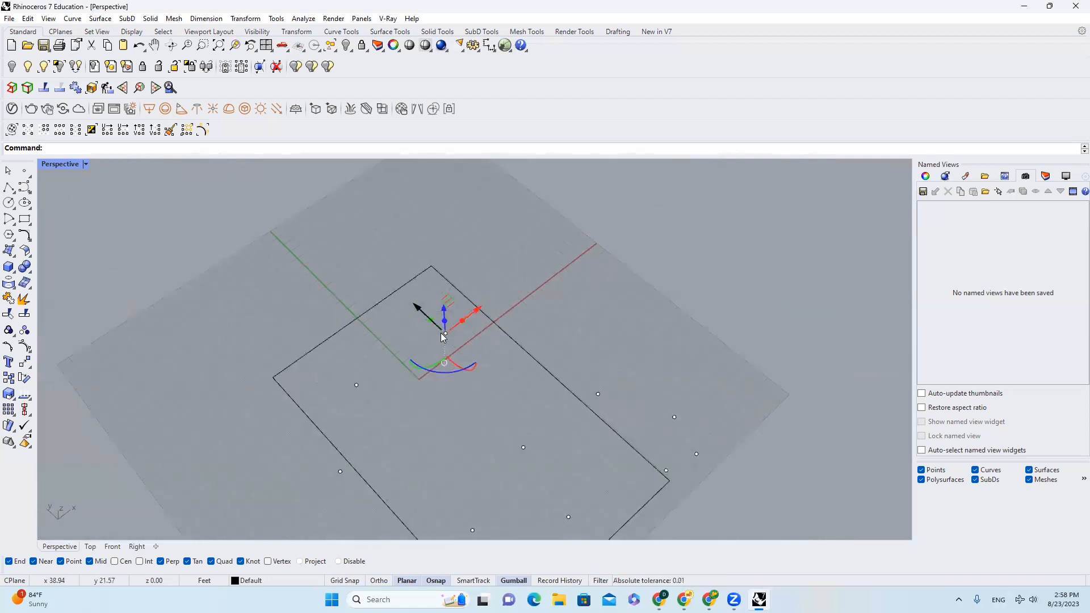
Step: Clear the selection and draw a selection window over the rectangle's corner near the origin
{"action": "key", "text": "Escape"}
{"action": "scroll", "coordinate": [421, 307], "scroll_direction": "down", "scroll_amount": 3}
{"action": "left_click_drag", "start_coordinate": [335, 259], "coordinate": [447, 340]}
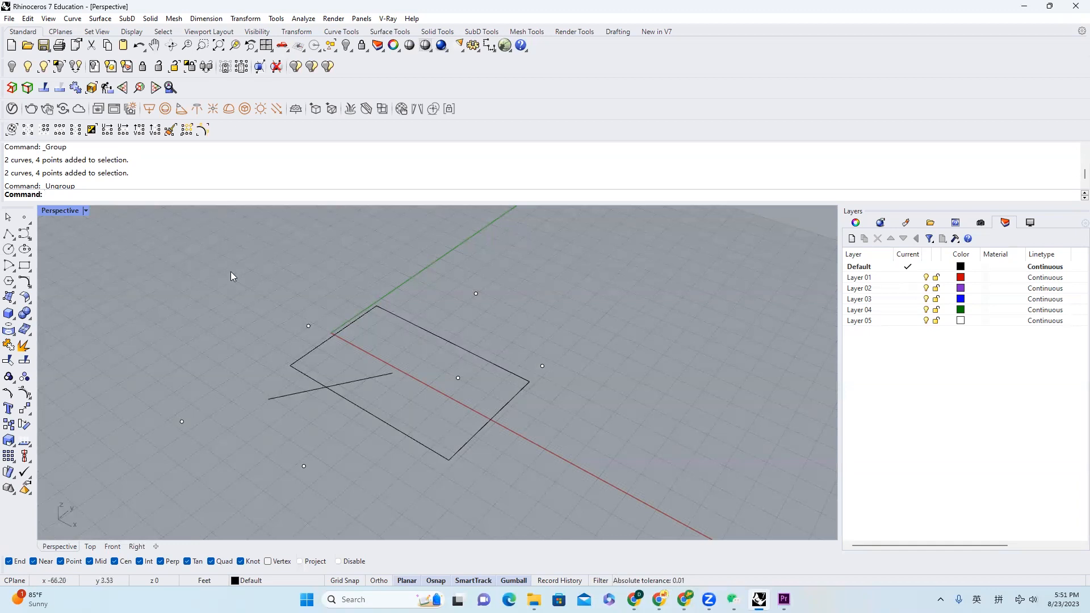
Step: Select the rectangle and the three points just outside its upper edges and far corner, and group them
{"action": "left_click", "coordinate": [309, 326]}
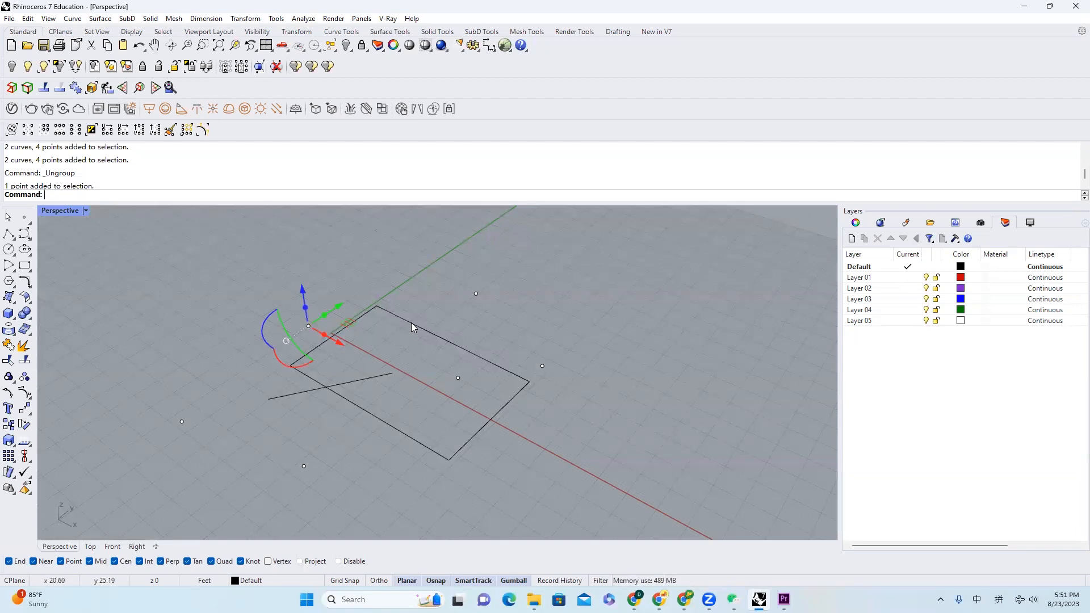
{"action": "left_click", "coordinate": [411, 323], "text": "shift"}
{"action": "left_click", "coordinate": [476, 293], "text": "shift"}
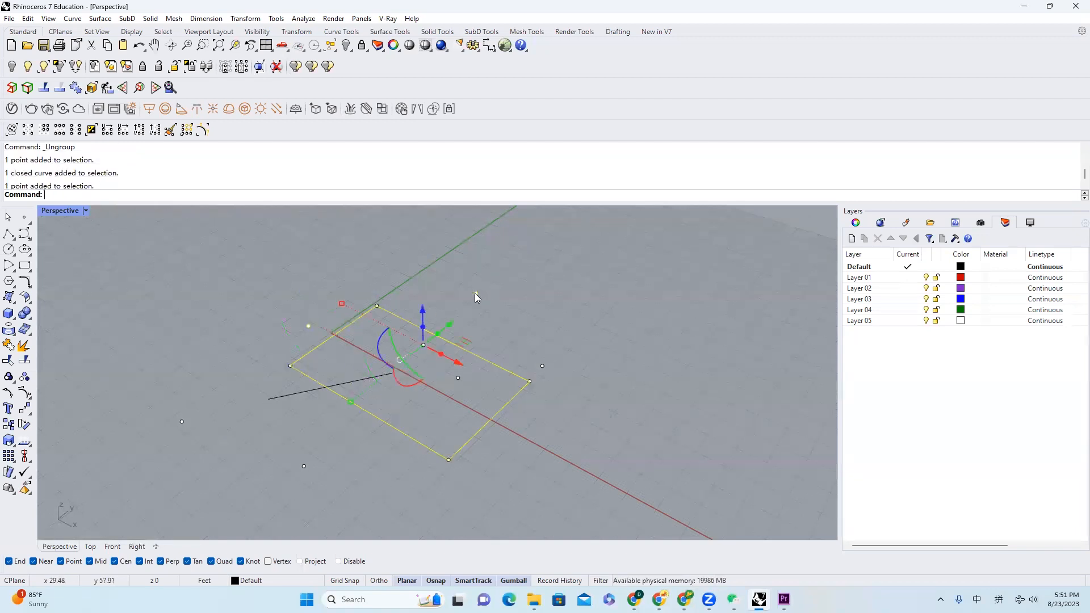
{"action": "left_click", "coordinate": [542, 366], "text": "shift"}
{"action": "right_click_drag", "start_coordinate": [585, 362], "coordinate": [580, 341]}
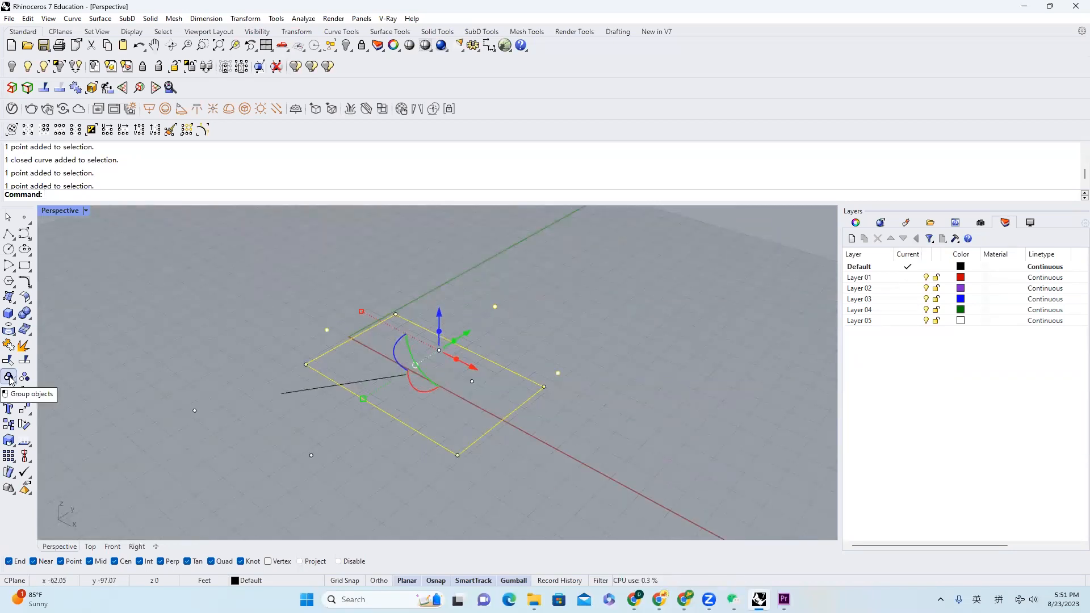
{"action": "left_click", "coordinate": [9, 377]}
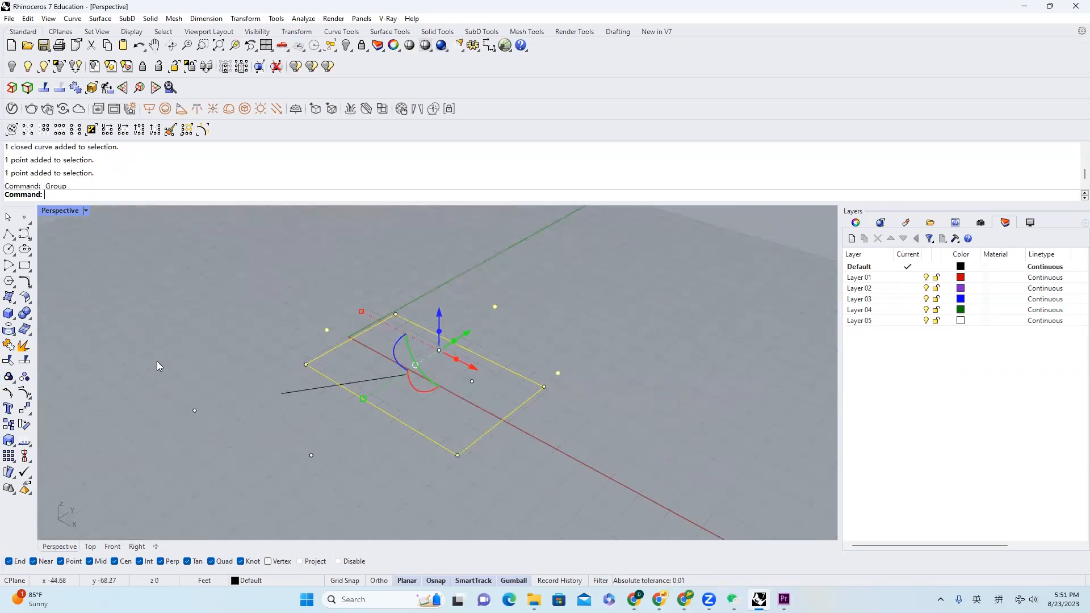
Step: Select the group, ungroup it, and select the rectangle on its own
{"action": "left_click", "coordinate": [346, 342]}
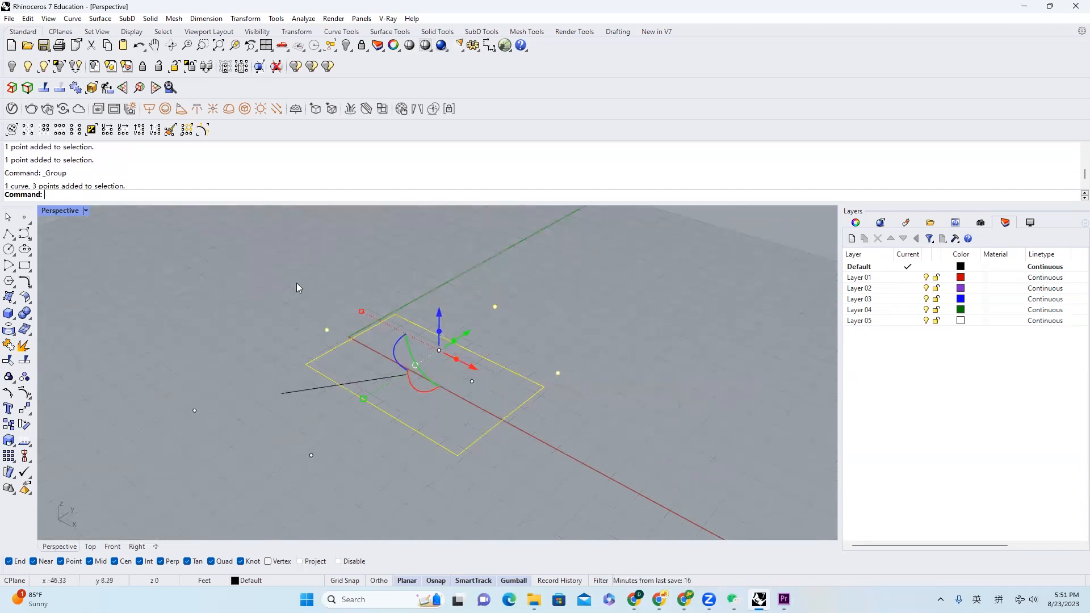
{"action": "left_click", "coordinate": [25, 377]}
{"action": "left_click", "coordinate": [555, 319]}
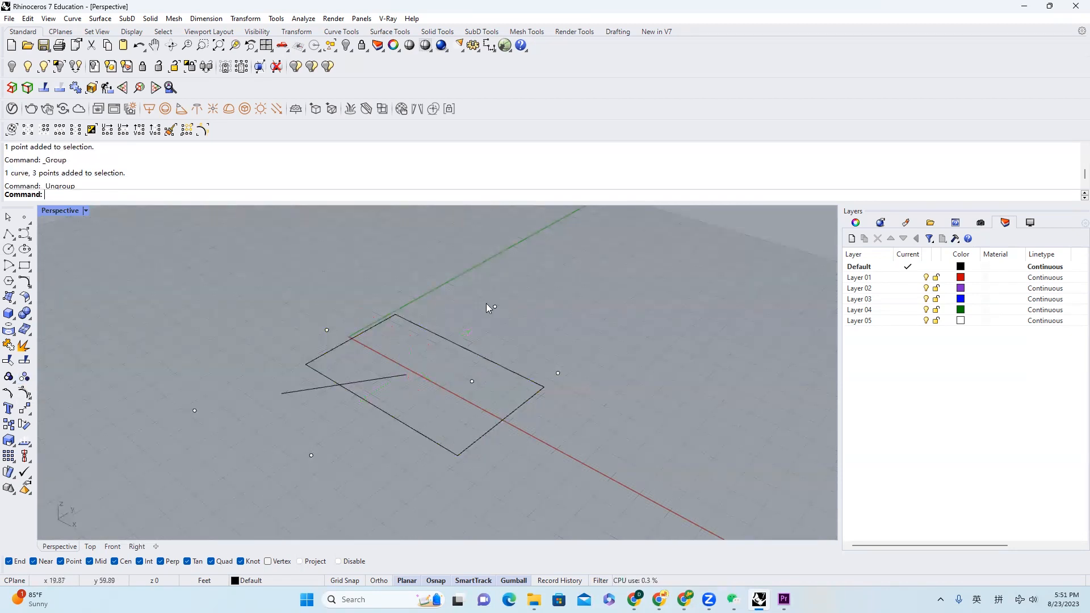
{"action": "left_click", "coordinate": [452, 341]}
Step: Draw a window selection across the line and points, and a crossing selection over the rectangle's far edge and its neighbouring point
{"action": "left_click", "coordinate": [336, 302]}
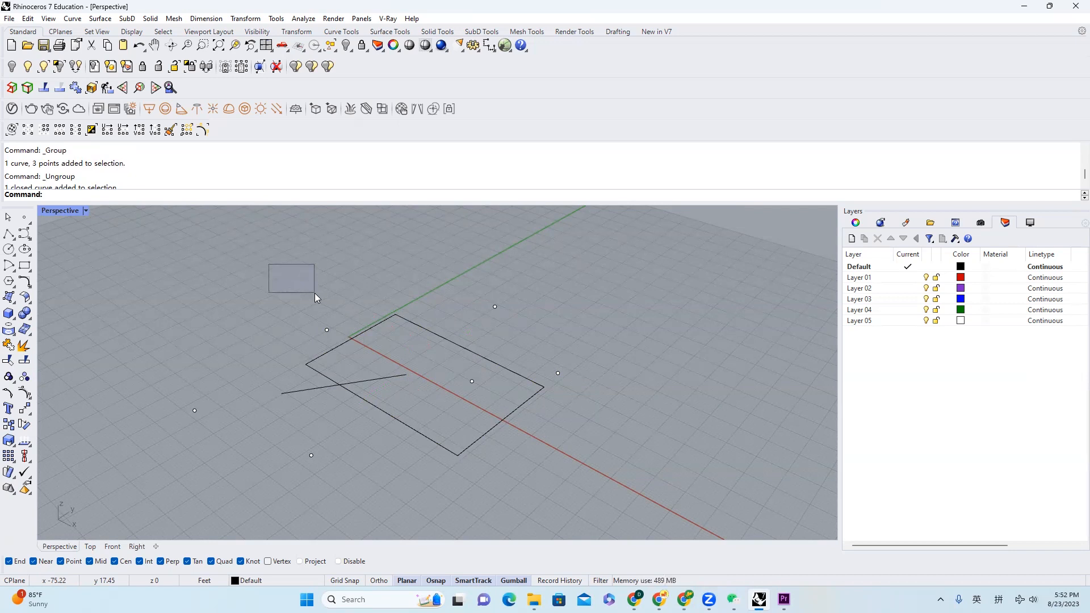
{"action": "left_click_drag", "start_coordinate": [315, 293], "coordinate": [500, 400]}
{"action": "right_click_drag", "start_coordinate": [438, 294], "coordinate": [442, 316]}
{"action": "scroll", "coordinate": [445, 309], "scroll_direction": "up", "scroll_amount": 2}
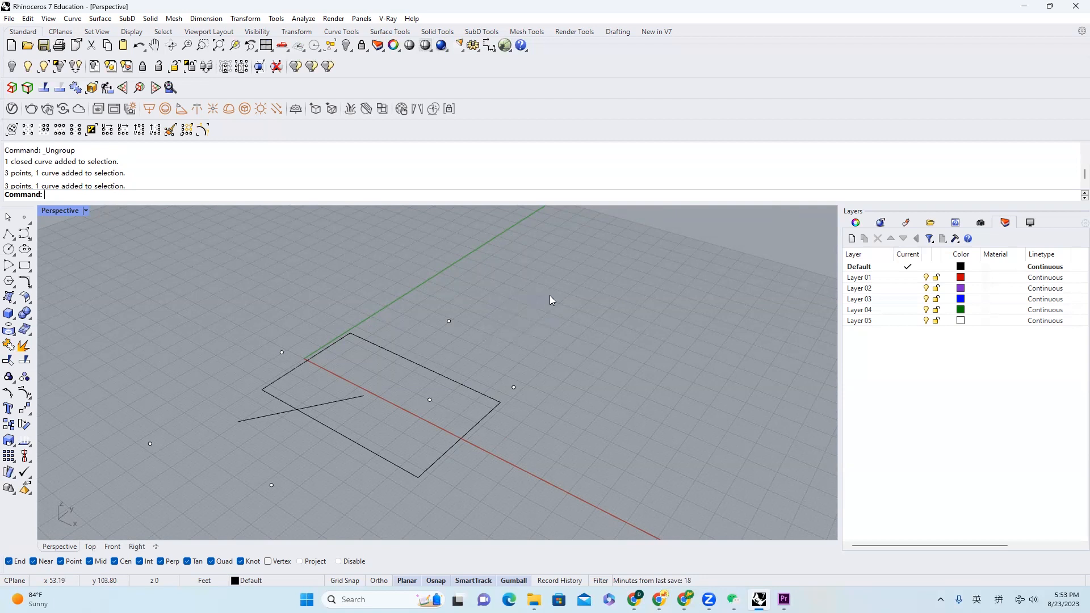
{"action": "left_click_drag", "start_coordinate": [533, 308], "coordinate": [409, 365]}
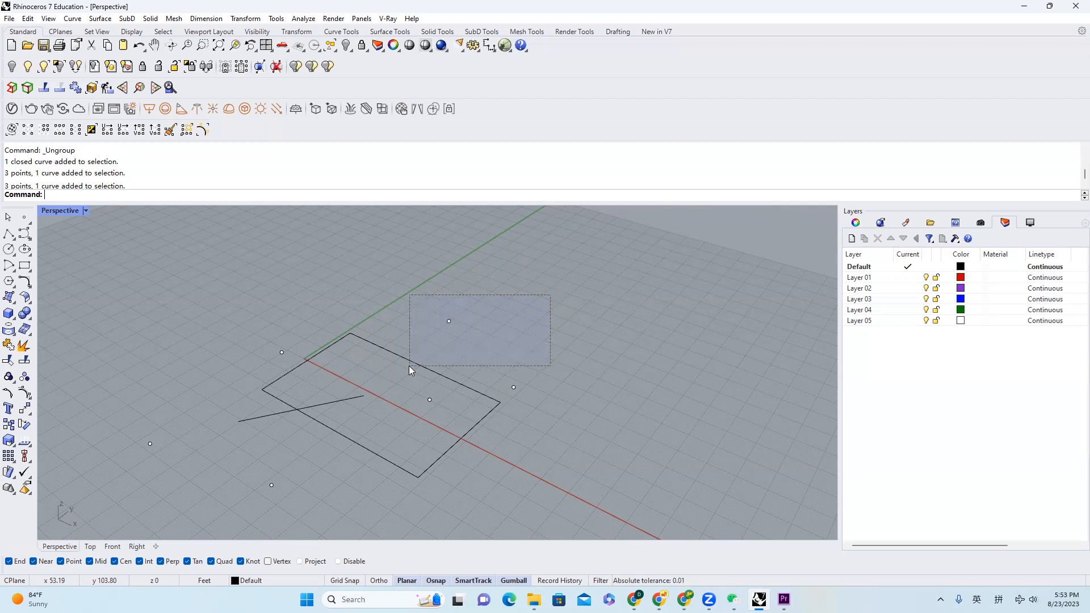
{"action": "left_click_drag", "start_coordinate": [409, 366], "coordinate": [409, 366]}
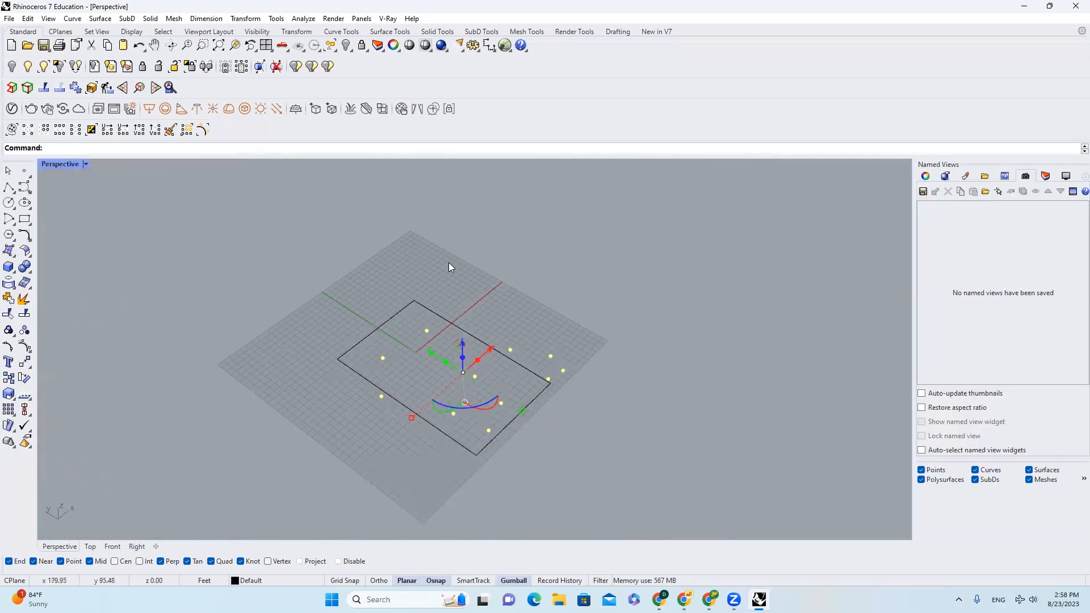
Step: Add the rectangle to the selected points and delete all of them
{"action": "left_click", "coordinate": [447, 314]}
{"action": "key", "text": "Delete"}
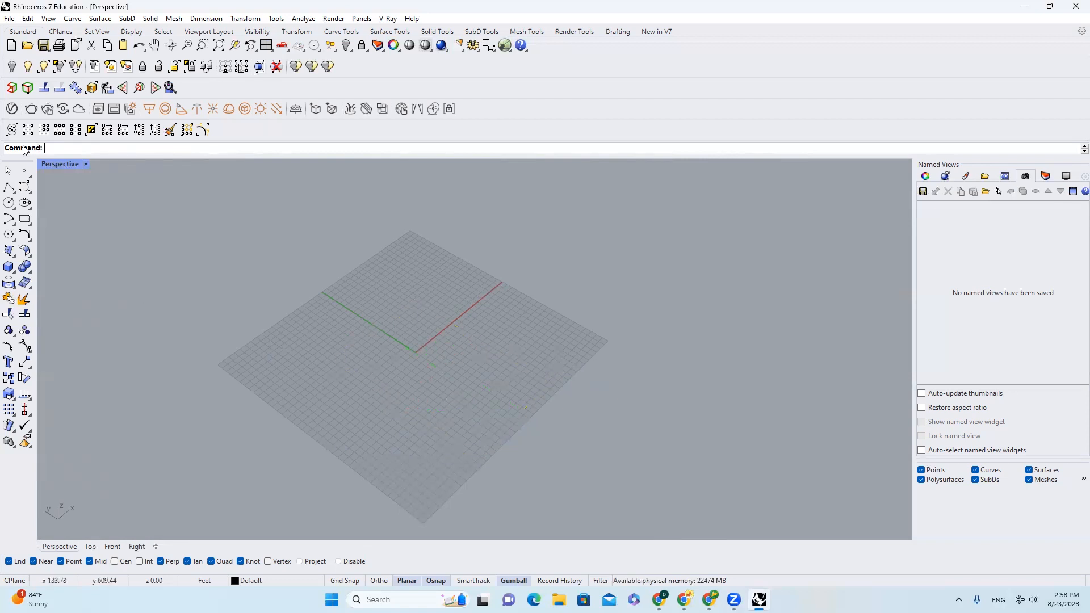
Step: Enlarge the command area so several lines of command history are shown
{"action": "left_click_drag", "start_coordinate": [152, 157], "coordinate": [163, 168]}
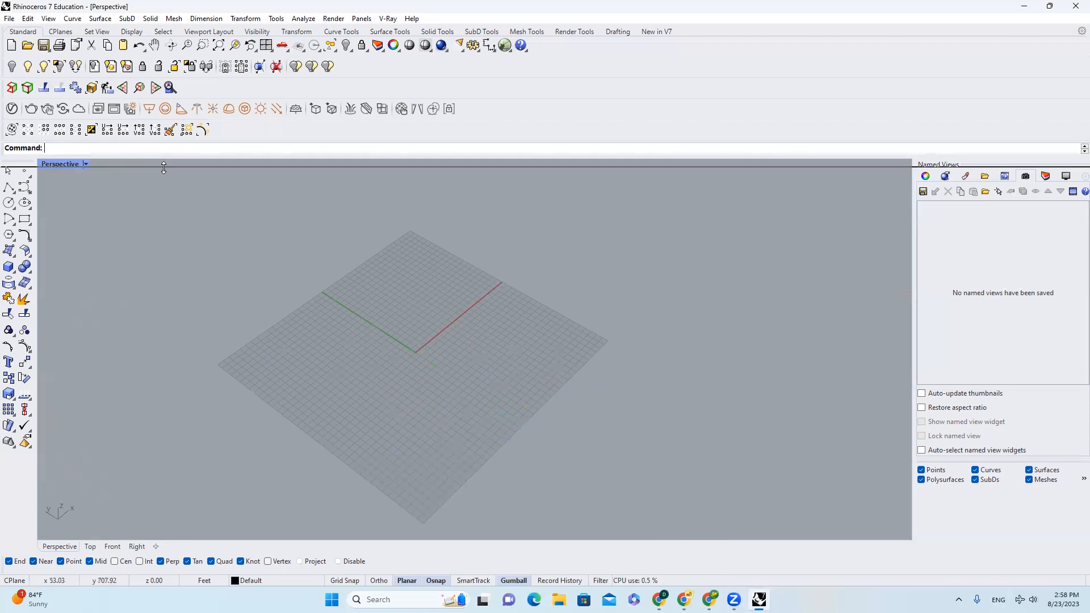
{"action": "left_click_drag", "start_coordinate": [232, 167], "coordinate": [237, 205]}
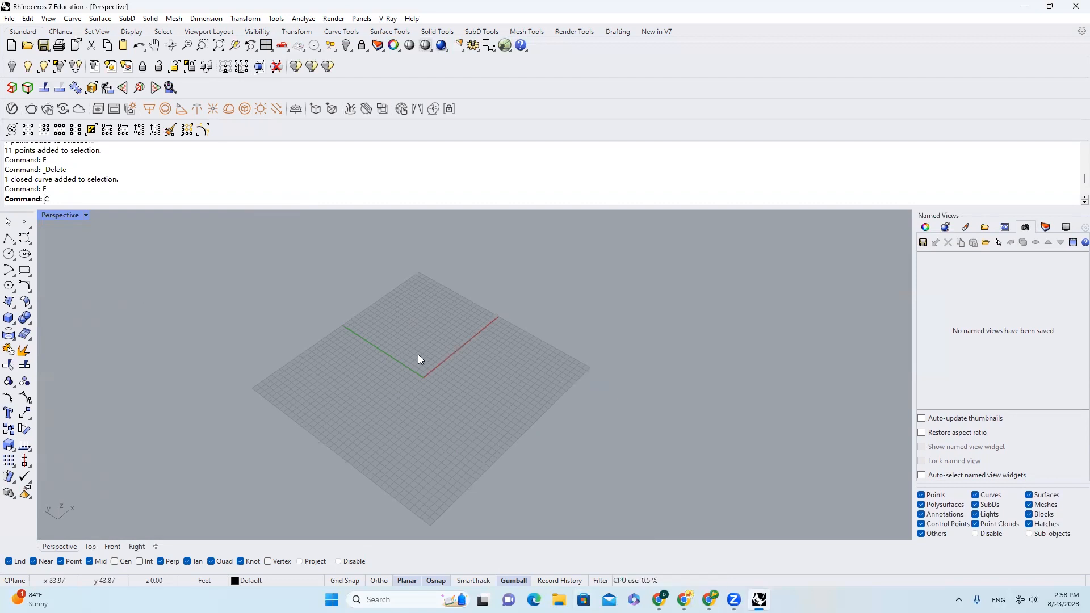
Step: Draw a freehand circle across the red axis with the Circle command, and undo it
{"action": "type", "text": "ircle"}
{"action": "key", "text": "Return"}
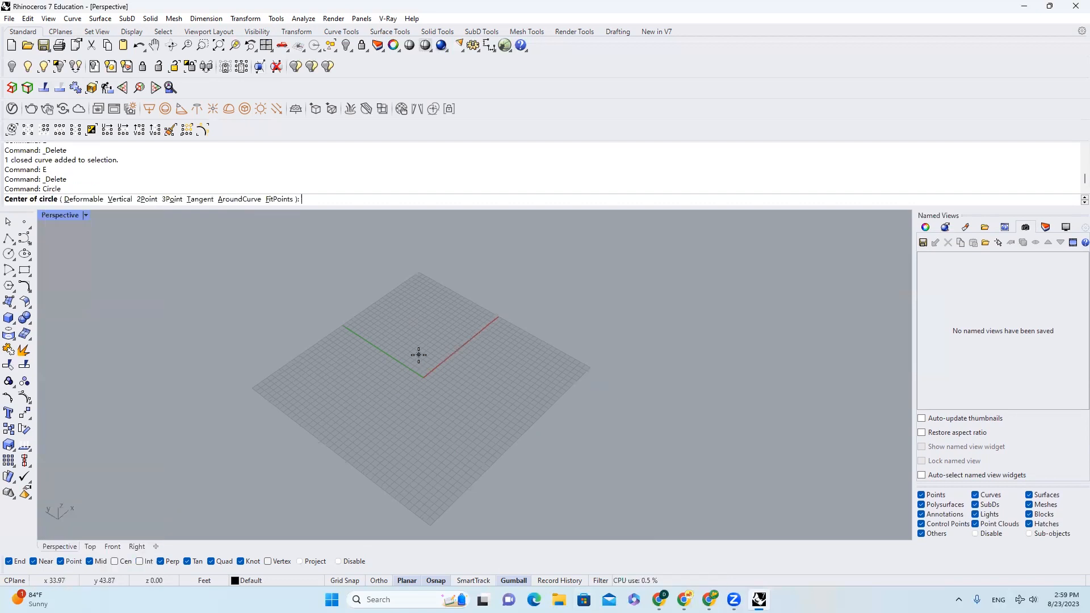
{"action": "left_click", "coordinate": [473, 382]}
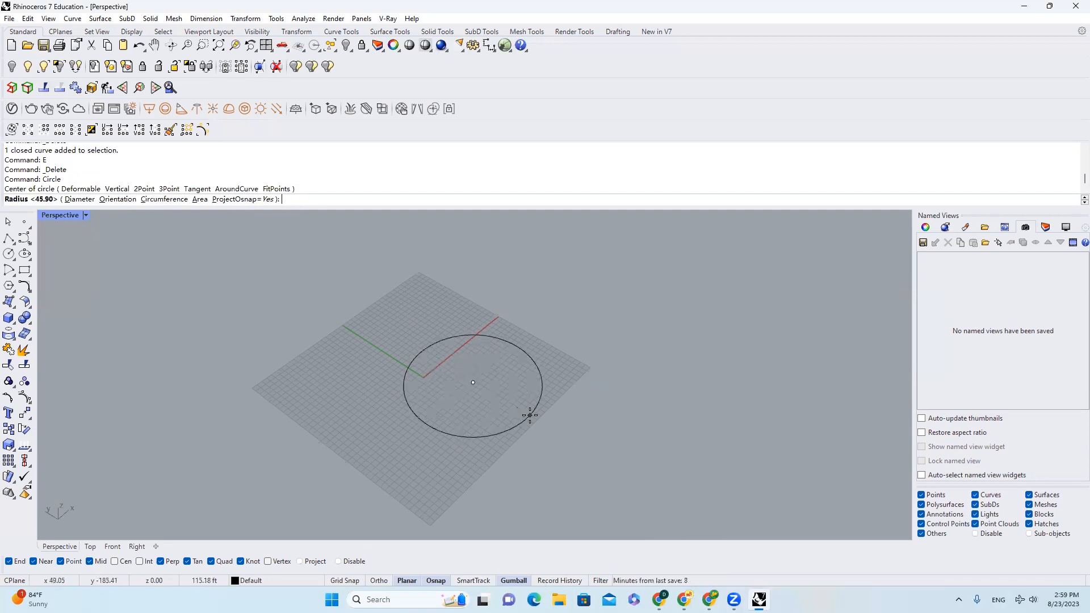
{"action": "left_click", "coordinate": [520, 407]}
{"action": "key", "text": "ctrl+z"}
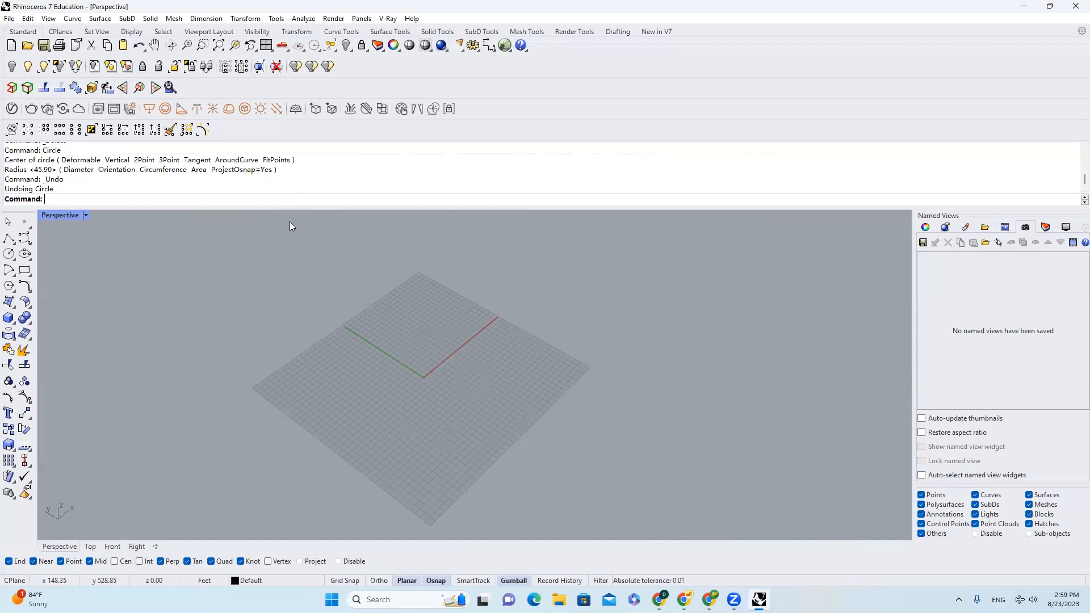
Step: Examine the list of command aliases in the Rhino options and close it without changes
{"action": "left_click", "coordinate": [473, 46]}
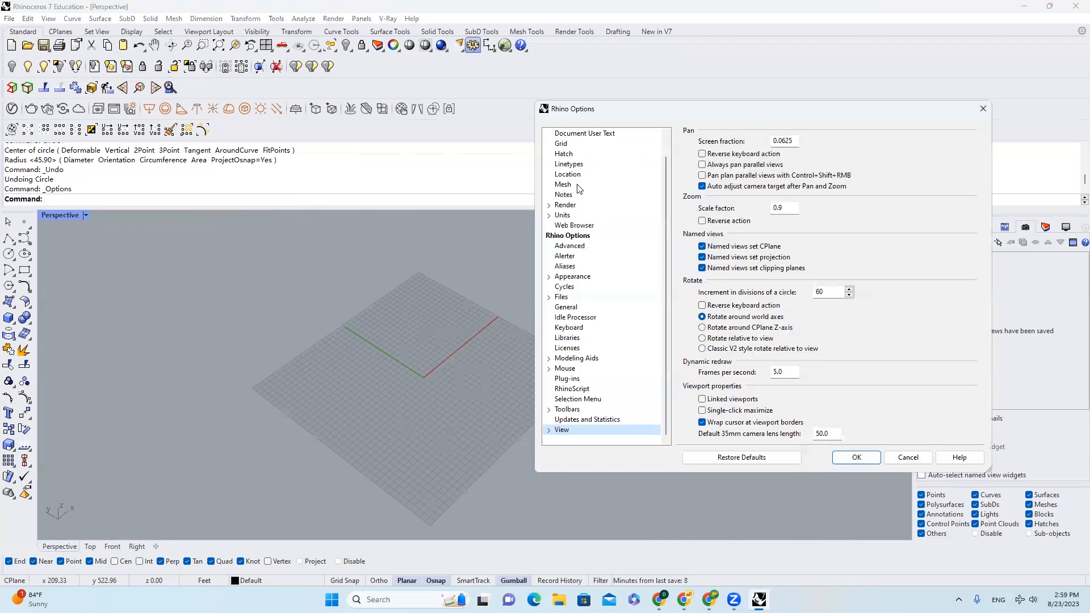
{"action": "scroll", "coordinate": [585, 198], "scroll_direction": "up", "scroll_amount": 1}
{"action": "left_click", "coordinate": [566, 287]}
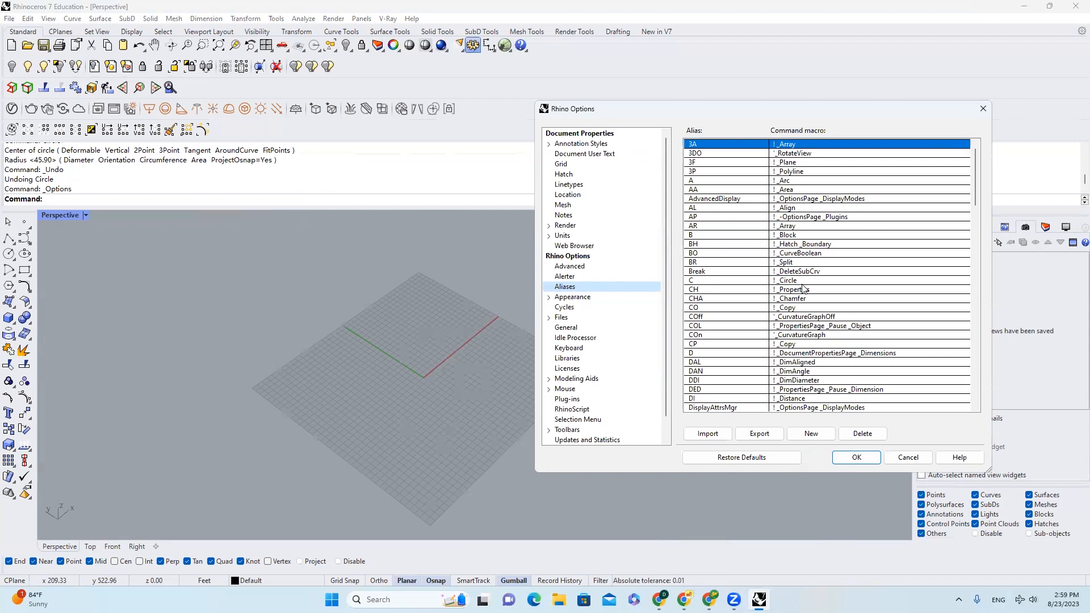
{"action": "scroll", "coordinate": [782, 284], "scroll_direction": "down", "scroll_amount": 9}
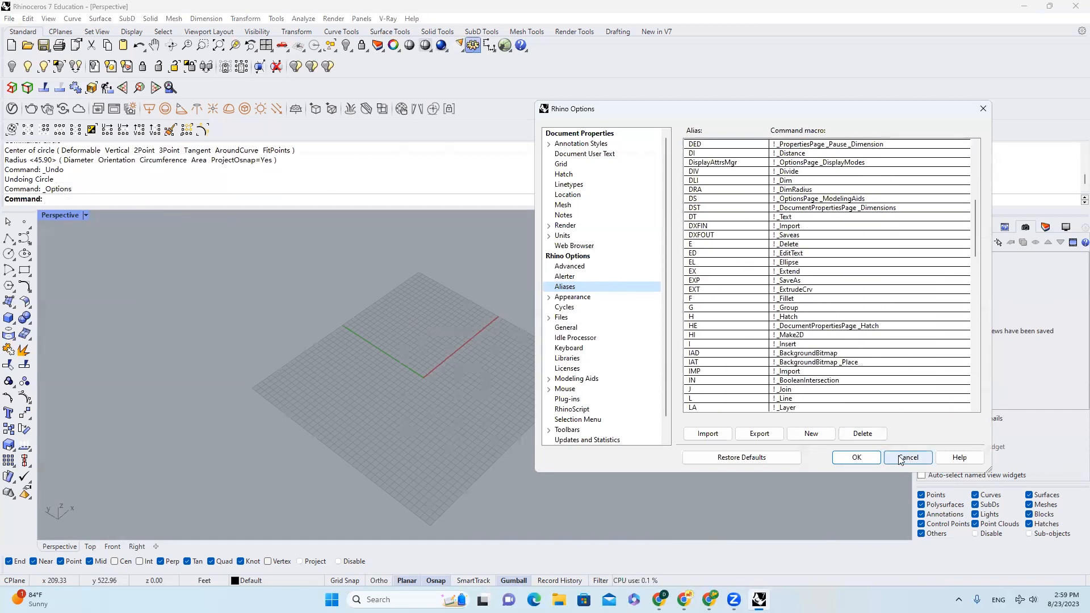
{"action": "left_click", "coordinate": [901, 458]}
Step: Draw a rectangle using the REC alias, with its first corner at 0 and its other corner freehand beyond the grid's edge
{"action": "type", "text": "REC"}
{"action": "key", "text": "Return"}
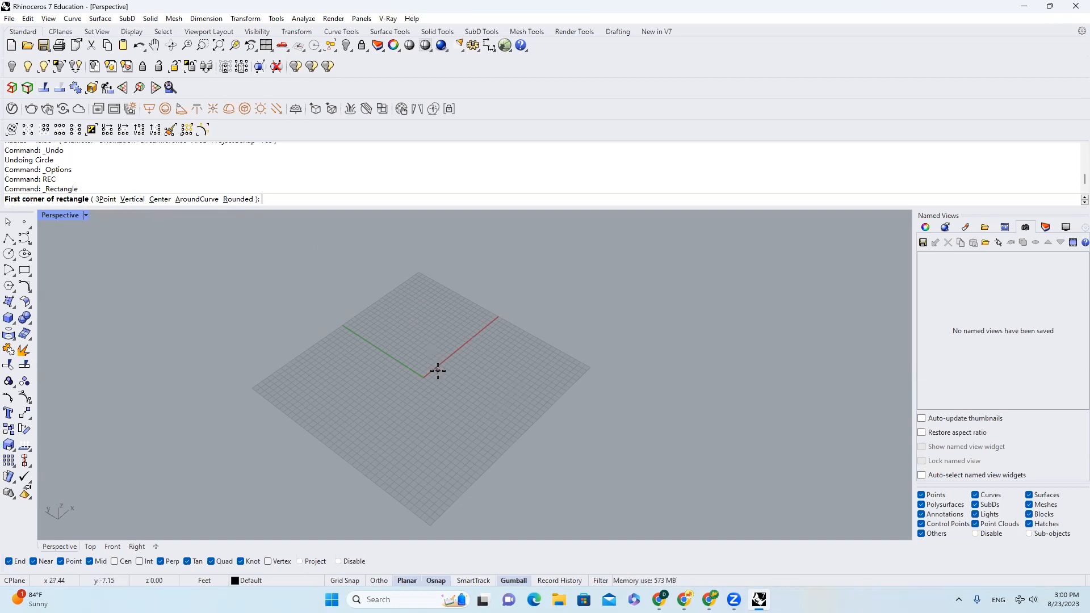
{"action": "type", "text": "0"}
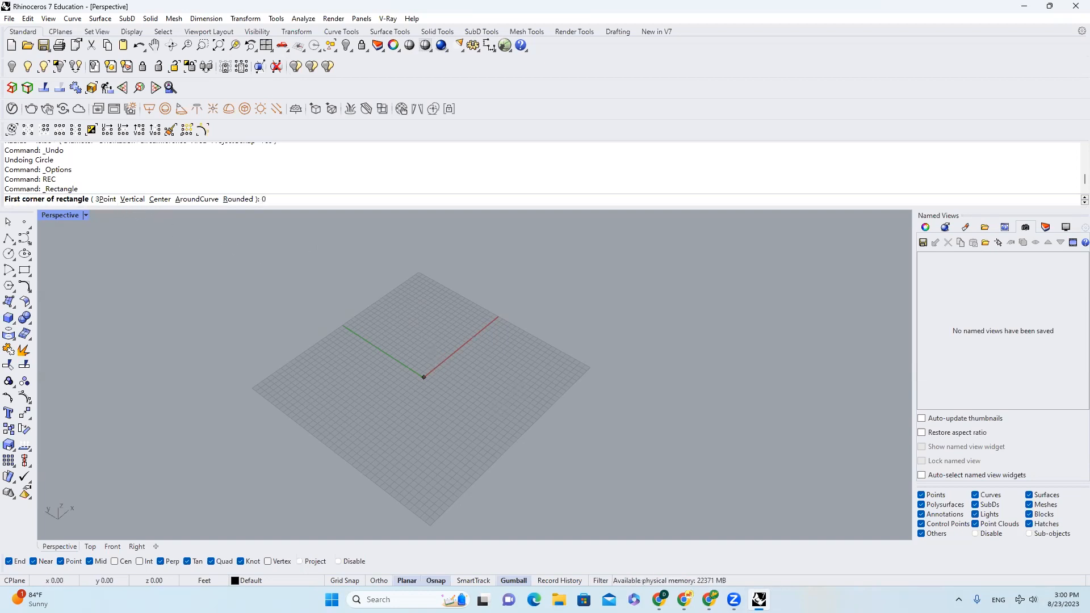
{"action": "key", "text": "Return"}
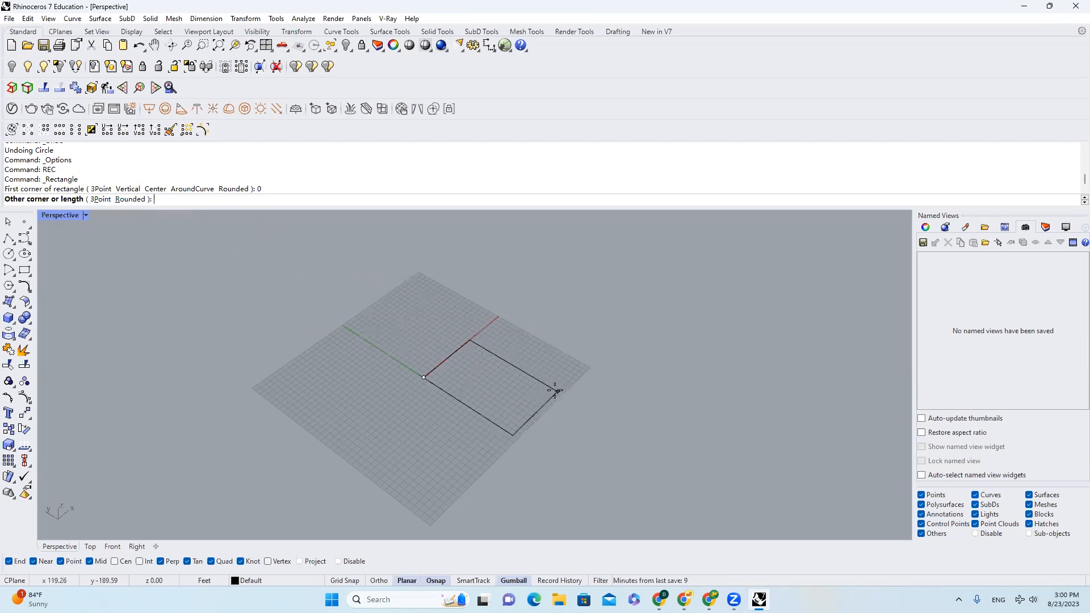
{"action": "left_click", "coordinate": [579, 399]}
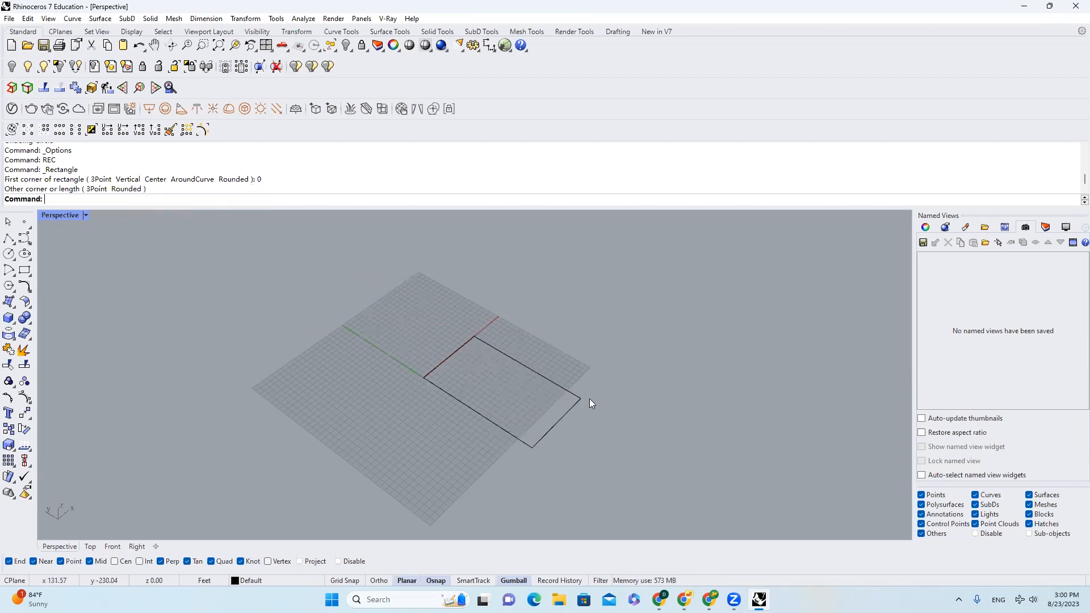
{"action": "left_click_drag", "start_coordinate": [607, 410], "coordinate": [430, 352]}
{"action": "left_click", "coordinate": [420, 348]}
{"action": "scroll", "coordinate": [363, 335], "scroll_direction": "down", "scroll_amount": 2}
{"action": "scroll", "coordinate": [519, 352], "scroll_direction": "up", "scroll_amount": 2}
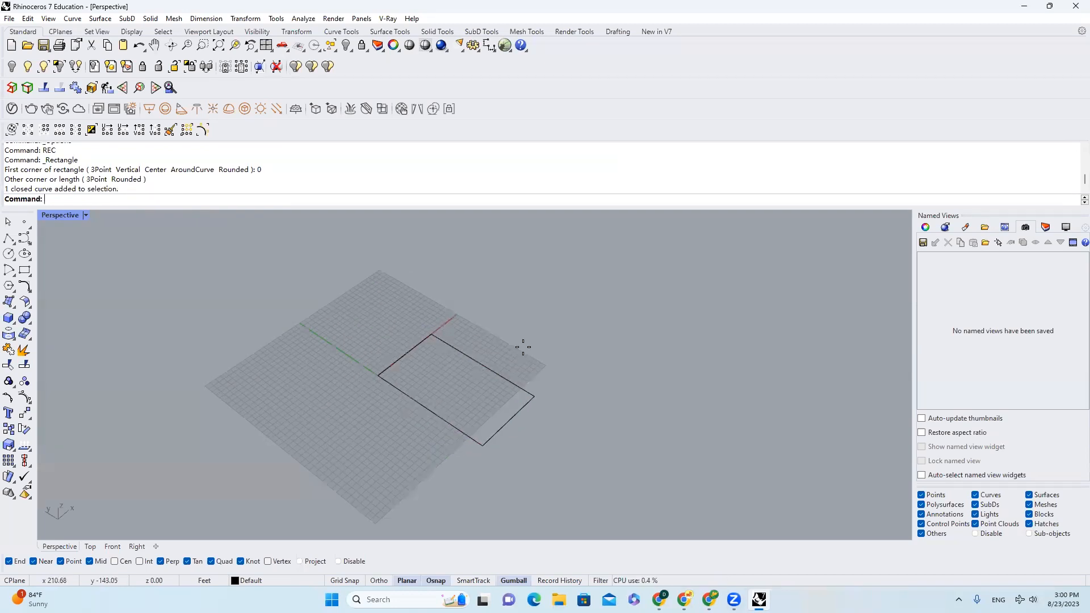
Step: Draw a second, rotated rectangle from corner 0 with the 3Point option, placing its edge end and width freehand with Ortho off
{"action": "type", "text": "REC"}
{"action": "key", "text": "Return"}
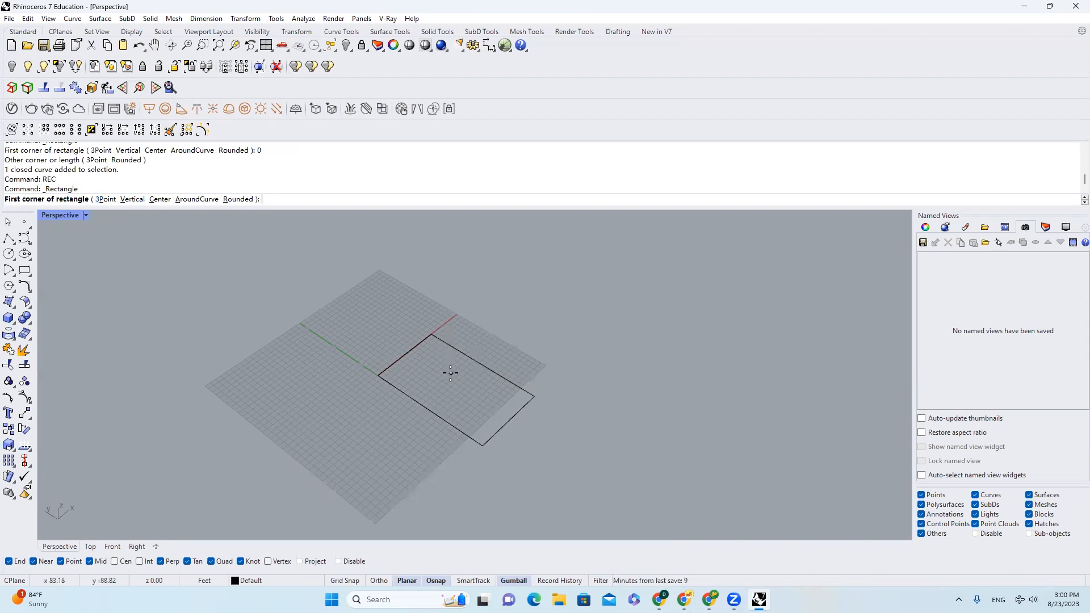
{"action": "type", "text": "0"}
{"action": "key", "text": "Return"}
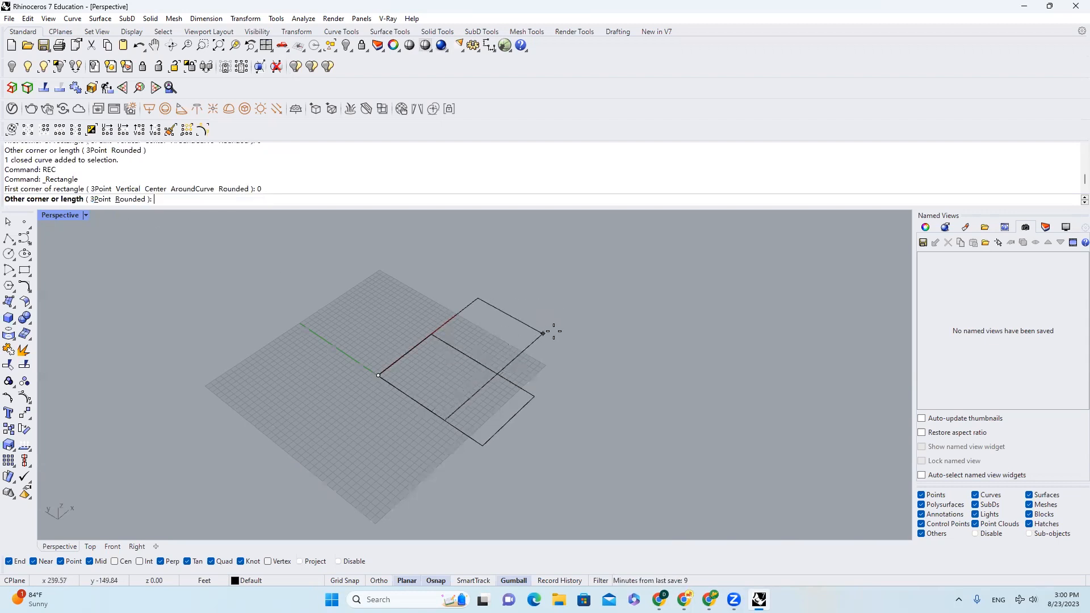
{"action": "left_click", "coordinate": [104, 201]}
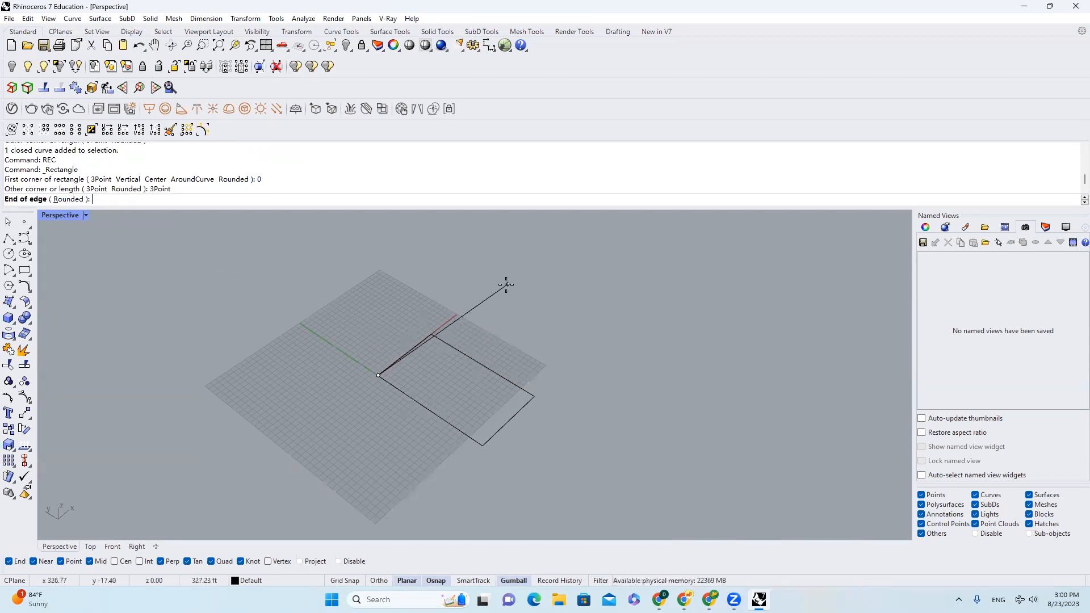
{"action": "key", "text": "F8"}
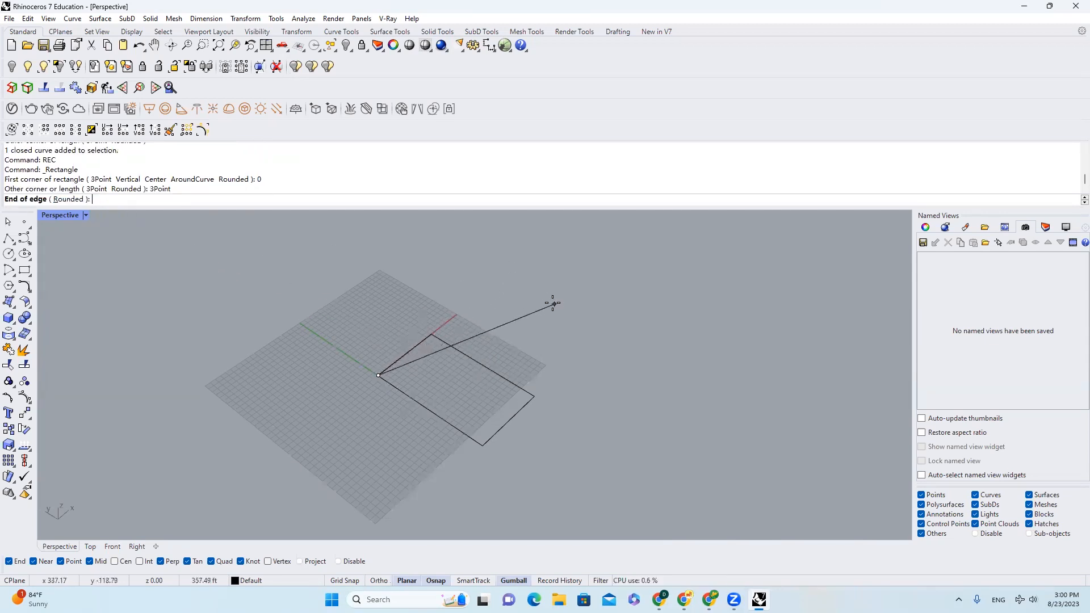
{"action": "key", "text": "F8"}
{"action": "key", "text": "F8"}
{"action": "left_click", "coordinate": [569, 329]}
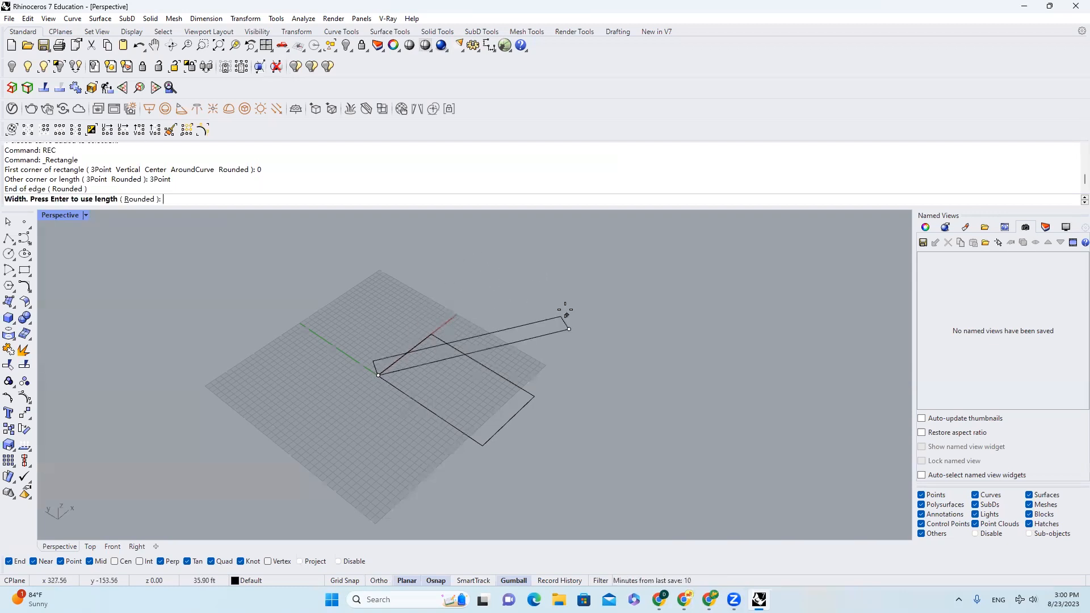
{"action": "left_click", "coordinate": [538, 269]}
Step: Select both rectangles with a crossing selection and delete them
{"action": "left_click_drag", "start_coordinate": [529, 310], "coordinate": [521, 312]}
{"action": "left_click_drag", "start_coordinate": [596, 401], "coordinate": [483, 320]}
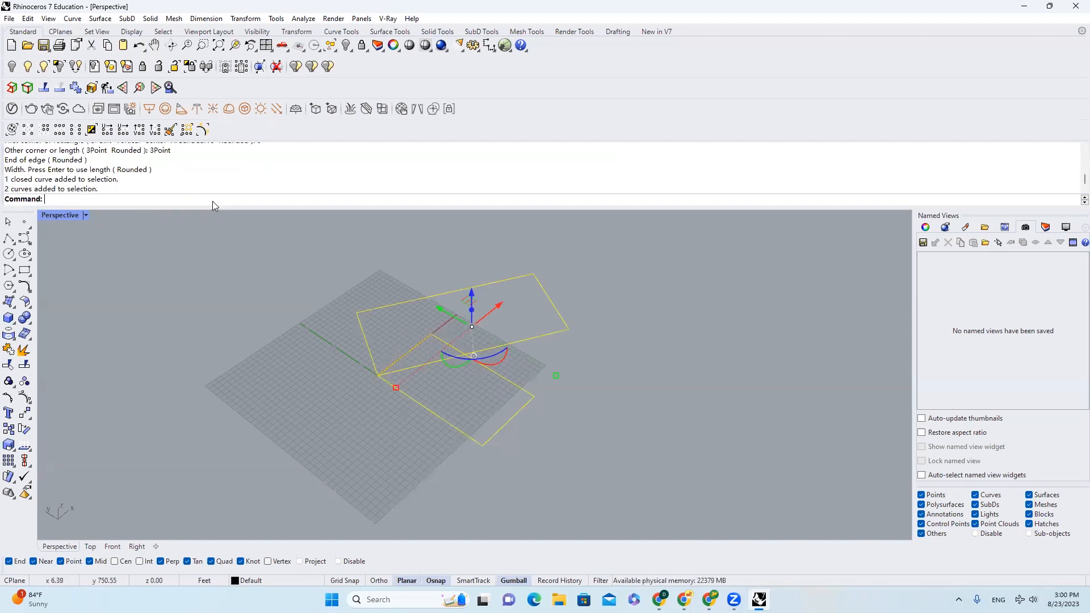
{"action": "key", "text": "Escape"}
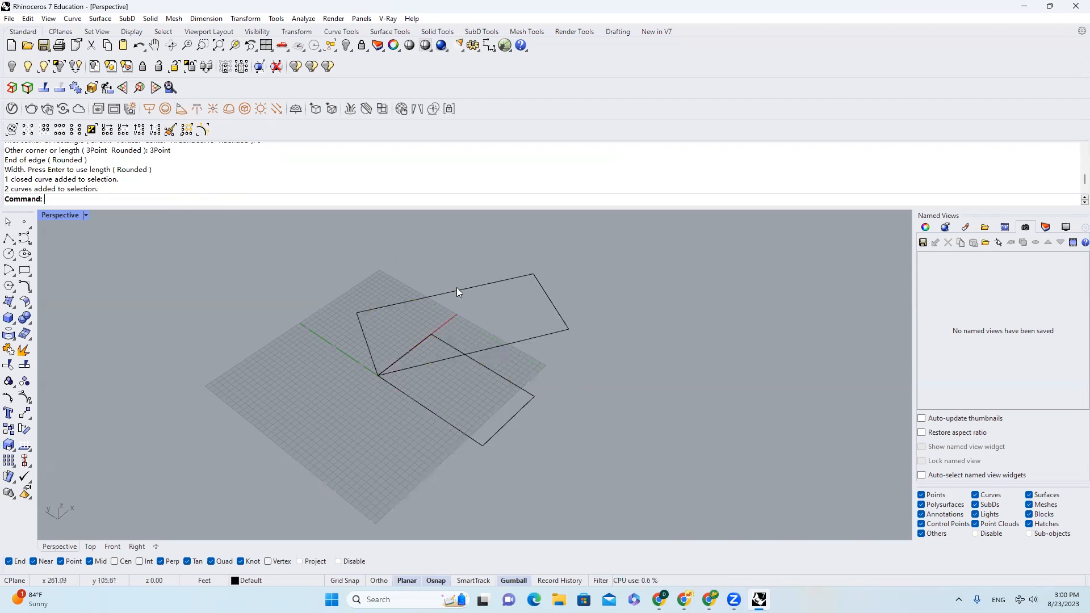
{"action": "left_click_drag", "start_coordinate": [563, 381], "coordinate": [433, 326]}
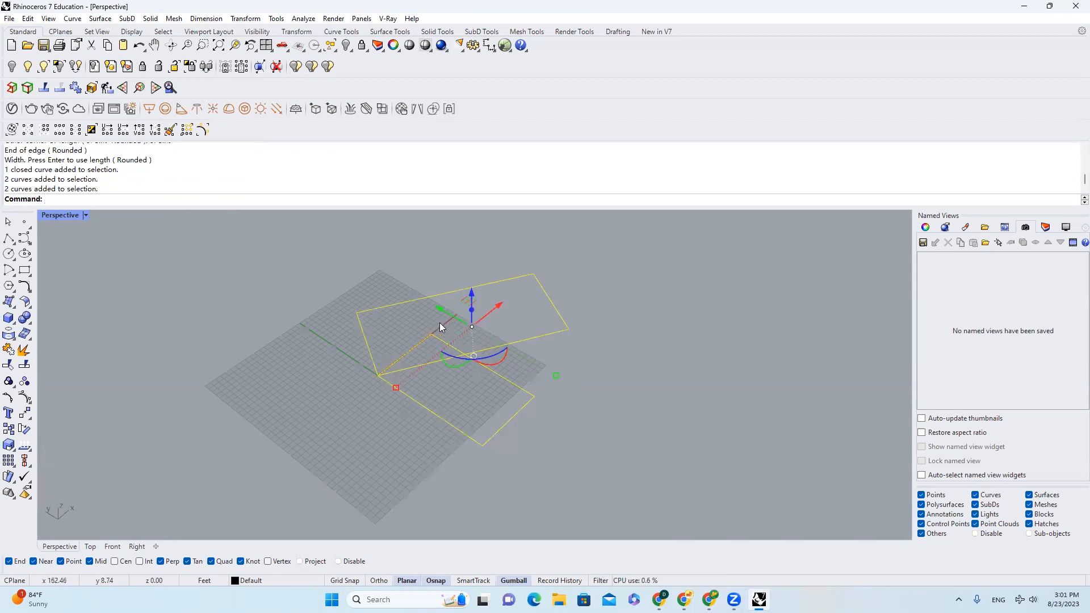
{"action": "key", "text": "Delete"}
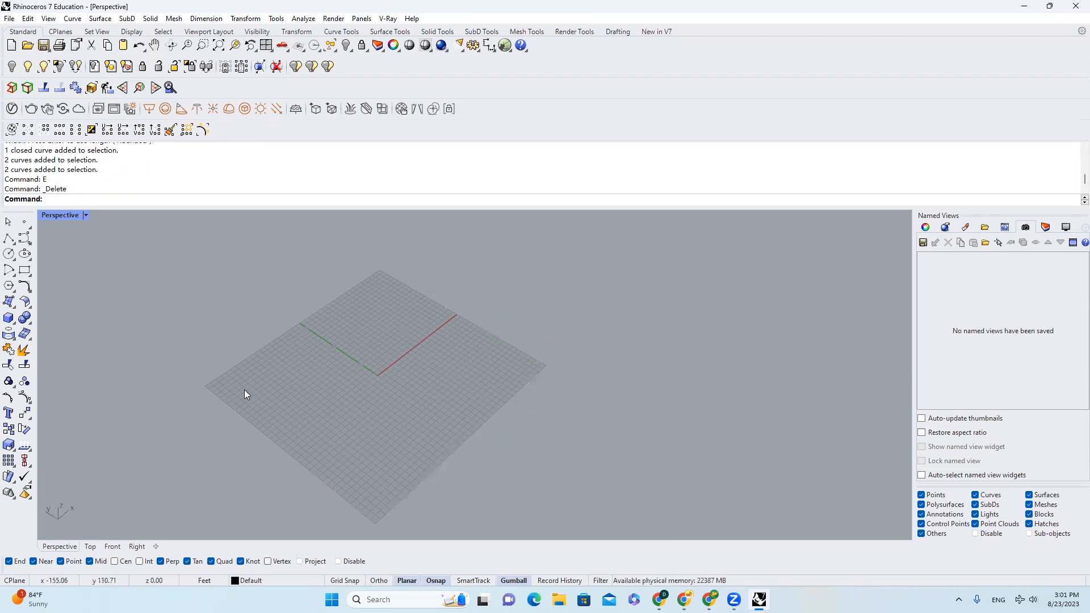
Step: Review the earlier entries in the command history, back to the rectangle commands and their options
{"action": "scroll", "coordinate": [156, 178], "scroll_direction": "up", "scroll_amount": 2}
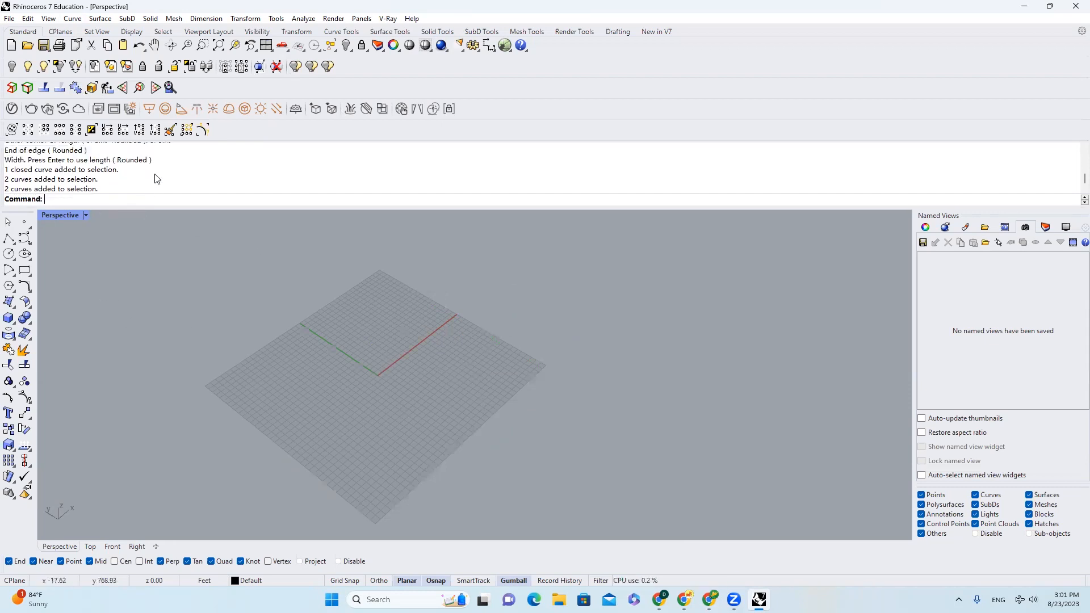
{"action": "scroll", "coordinate": [131, 178], "scroll_direction": "up", "scroll_amount": 1}
{"action": "scroll", "coordinate": [105, 178], "scroll_direction": "down", "scroll_amount": 1}
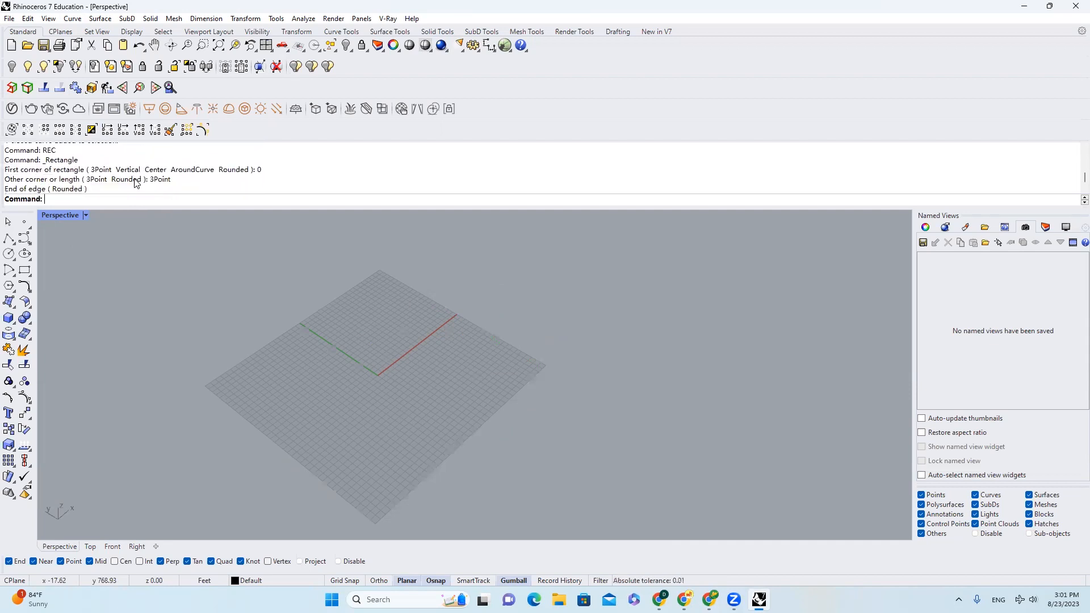
{"action": "scroll", "coordinate": [163, 182], "scroll_direction": "down", "scroll_amount": 3}
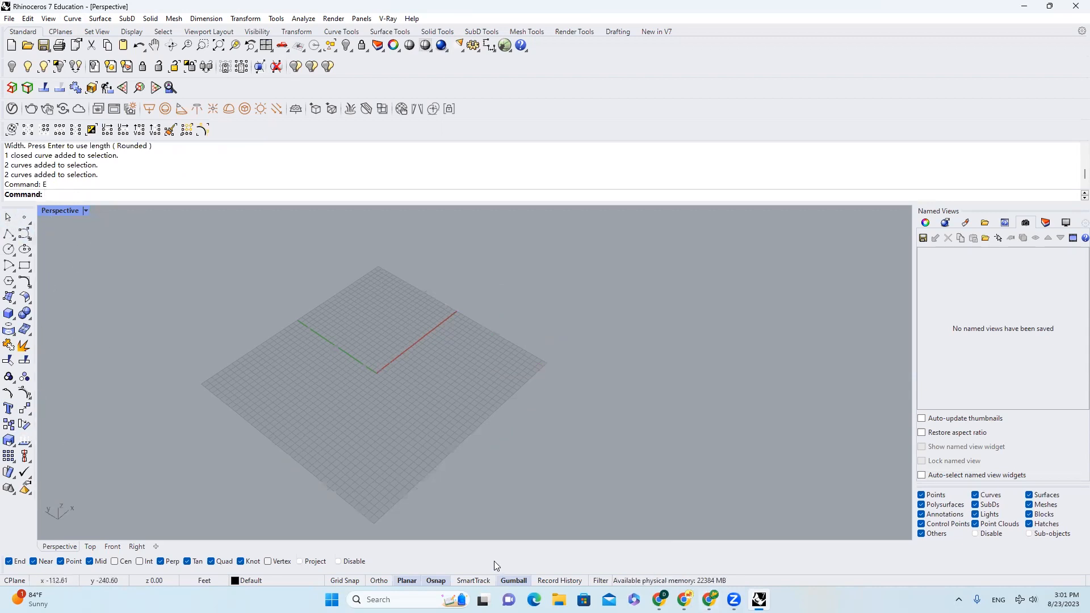
{"action": "key", "text": "Delete"}
Step: Place three single points around the origin, repeating the Point command for each one
{"action": "left_click", "coordinate": [24, 217]}
{"action": "left_click", "coordinate": [357, 344]}
{"action": "key", "text": "Return"}
{"action": "left_click", "coordinate": [396, 330]}
{"action": "key", "text": "Return"}
{"action": "left_click", "coordinate": [437, 364]}
{"action": "key", "text": "Return"}
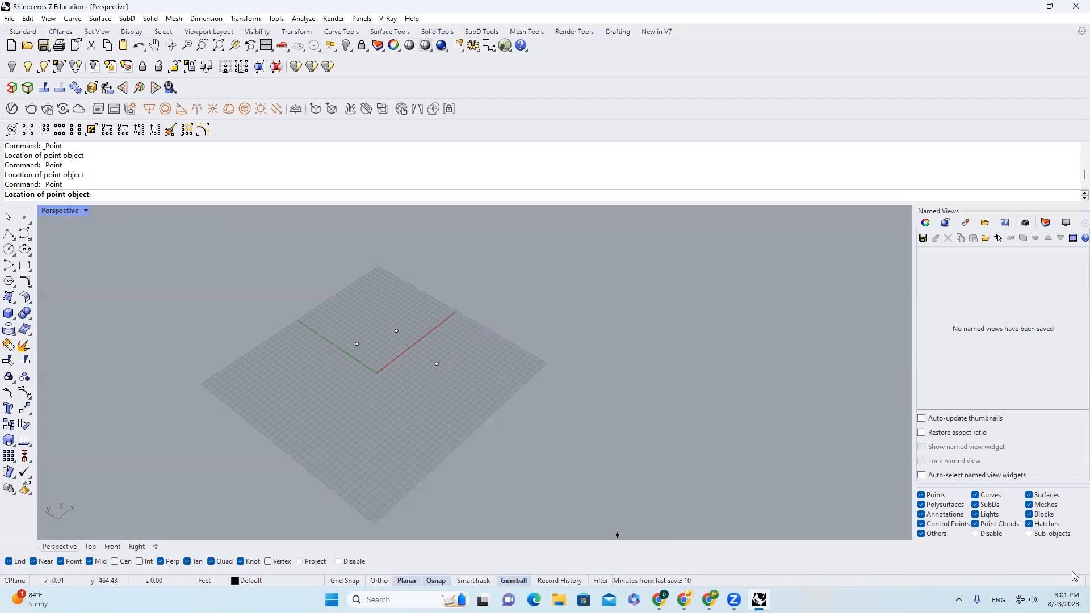
Step: Place a series of points across the grid with the multiple points command, and delete all the points
{"action": "left_click", "coordinate": [26, 220]}
{"action": "left_click", "coordinate": [60, 226]}
{"action": "left_click", "coordinate": [367, 399]}
{"action": "left_click", "coordinate": [478, 384]}
{"action": "left_click", "coordinate": [547, 332]}
{"action": "left_click", "coordinate": [427, 374]}
{"action": "left_click", "coordinate": [415, 399]}
{"action": "left_click", "coordinate": [485, 427]}
{"action": "left_click", "coordinate": [555, 398]}
{"action": "key", "text": "Return"}
{"action": "type", "text": "e"}
{"action": "key", "text": "Return"}
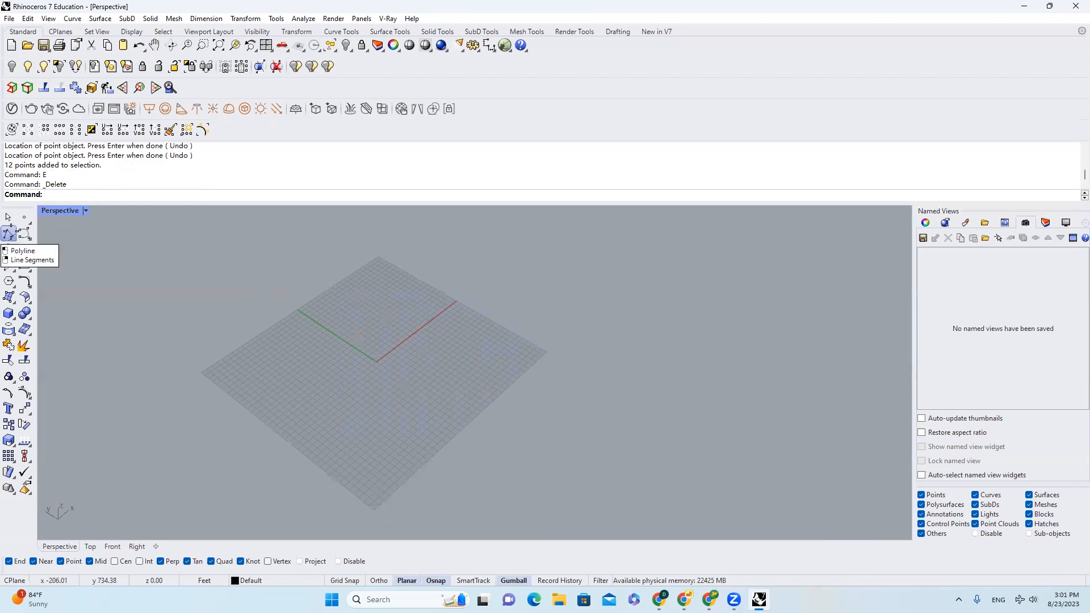
Step: Draw an open zigzag polyline of six segments across the grid's far half, select it to check it, and deselect it
{"action": "left_click", "coordinate": [8, 233]}
{"action": "left_click", "coordinate": [264, 335]}
{"action": "left_click", "coordinate": [360, 288]}
{"action": "left_click", "coordinate": [372, 339]}
{"action": "left_click", "coordinate": [482, 325]}
{"action": "left_click", "coordinate": [493, 280]}
{"action": "left_click", "coordinate": [571, 328]}
{"action": "left_click", "coordinate": [541, 383]}
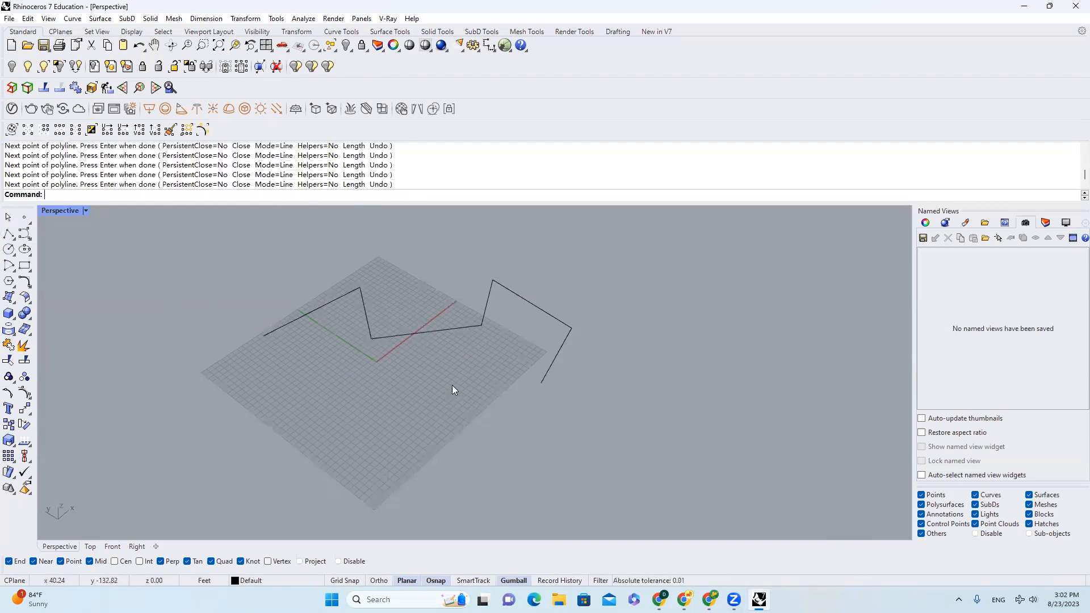
{"action": "left_click_drag", "start_coordinate": [397, 316], "coordinate": [397, 315]}
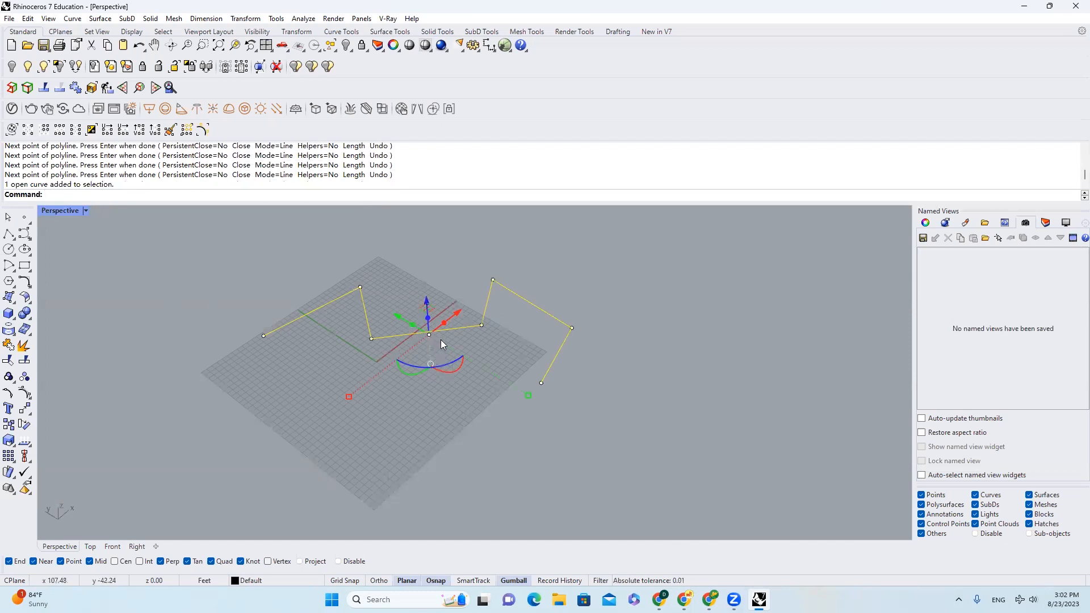
{"action": "key", "text": "Escape"}
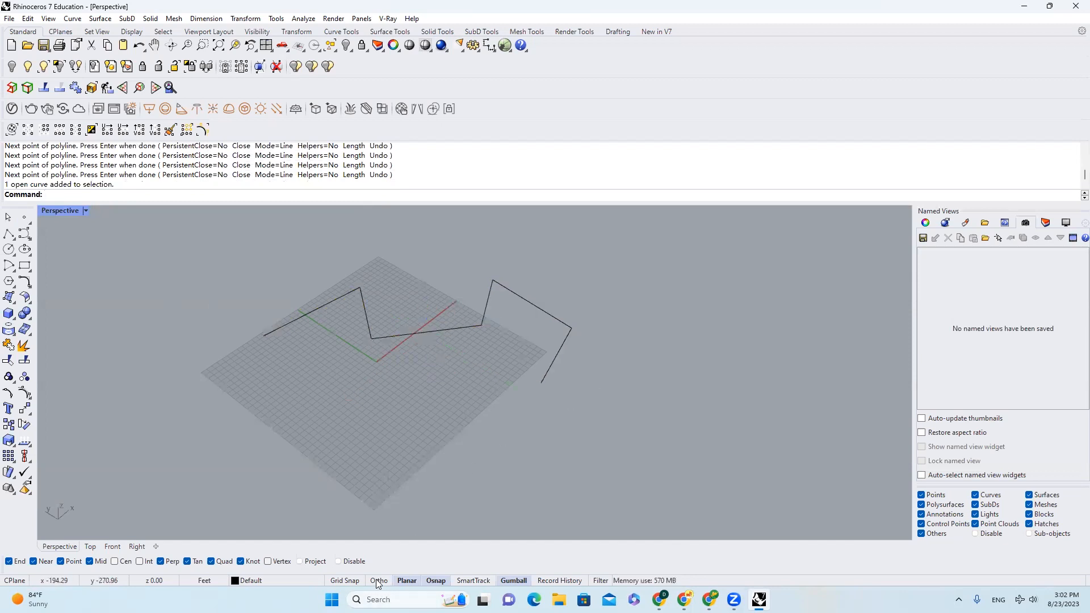
Step: Turn on Ortho and draw the first six axis-aligned segments of a second polyline on the near half of the grid
{"action": "left_click_drag", "start_coordinate": [453, 336], "coordinate": [452, 337]}
{"action": "left_click", "coordinate": [10, 234]}
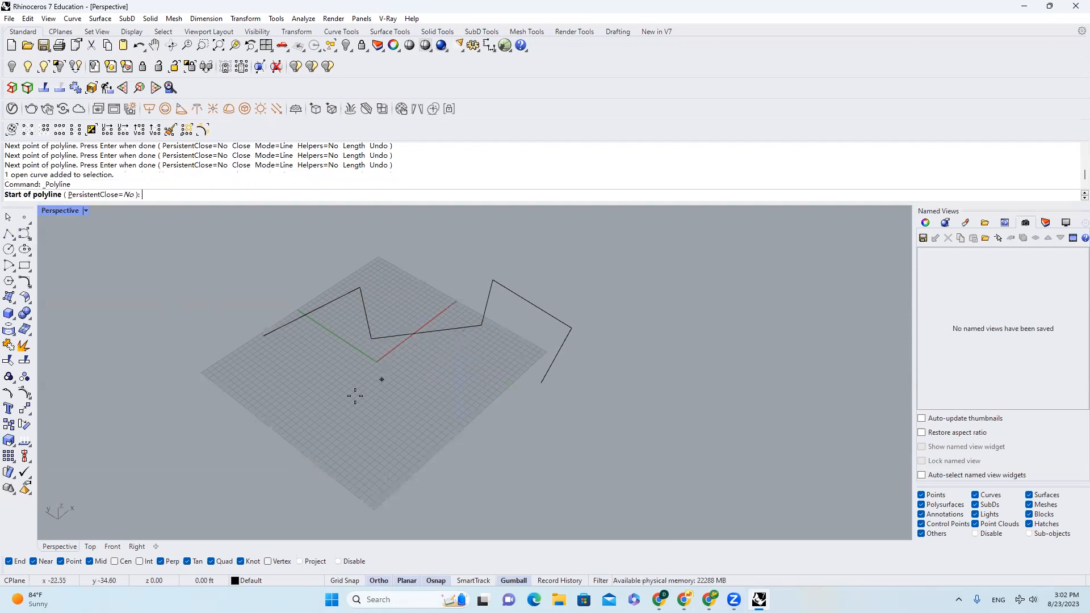
{"action": "left_click", "coordinate": [282, 422]}
{"action": "left_click", "coordinate": [348, 373]}
{"action": "left_click", "coordinate": [403, 410]}
{"action": "left_click", "coordinate": [349, 456]}
{"action": "left_click", "coordinate": [412, 504]}
{"action": "left_click", "coordinate": [518, 404]}
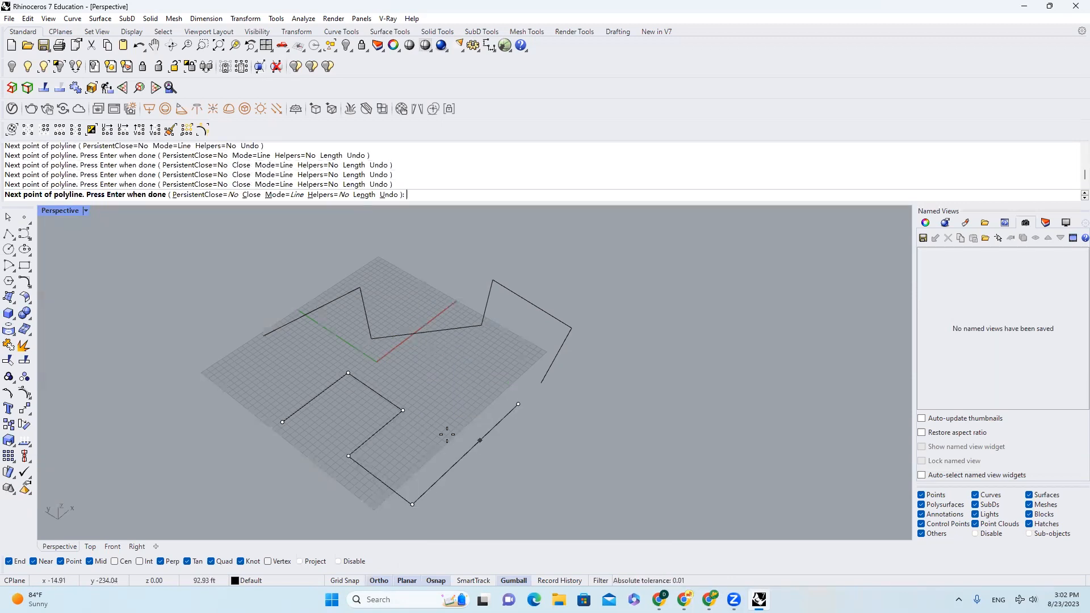
{"action": "left_click", "coordinate": [443, 358]}
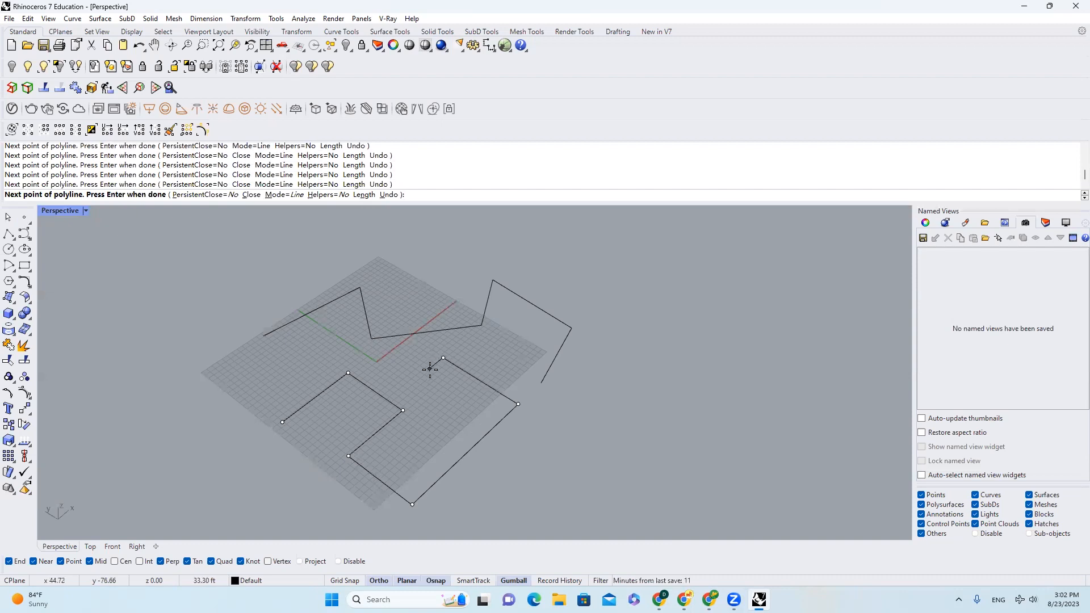
Step: Extend the polyline with angled segments drawn with Ortho off and axis-aligned ones with Ortho on, finish it, and select it
{"action": "key", "text": "F8"}
{"action": "left_click", "coordinate": [321, 356]}
{"action": "key", "text": "F8"}
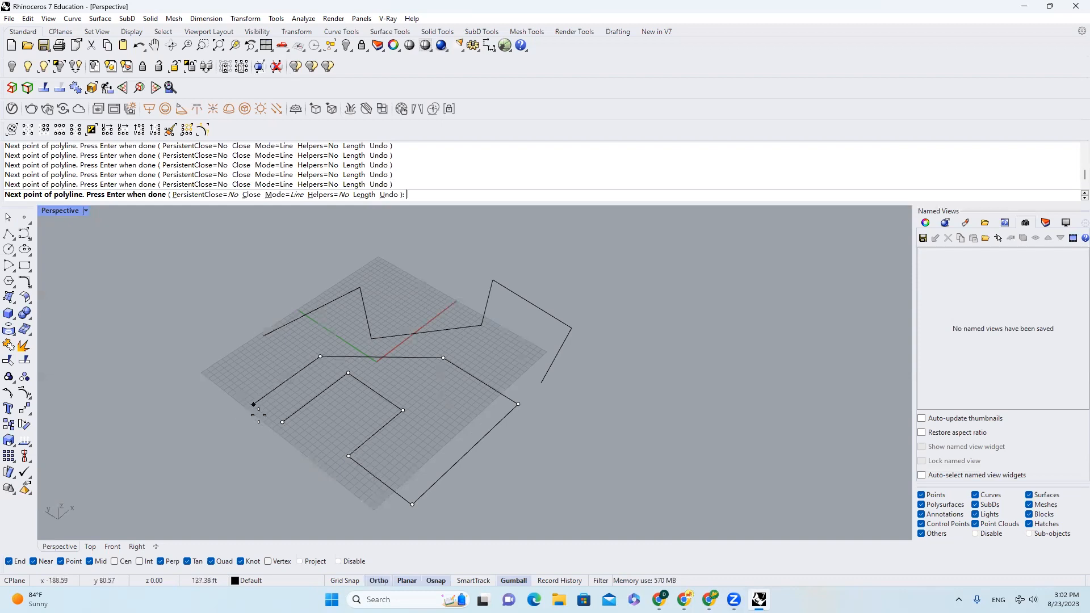
{"action": "left_click", "coordinate": [214, 433]}
{"action": "left_click", "coordinate": [280, 489]}
{"action": "key", "text": "F8"}
{"action": "left_click", "coordinate": [307, 447]}
{"action": "key", "text": "F8"}
{"action": "key", "text": "Return"}
{"action": "left_click", "coordinate": [300, 453]}
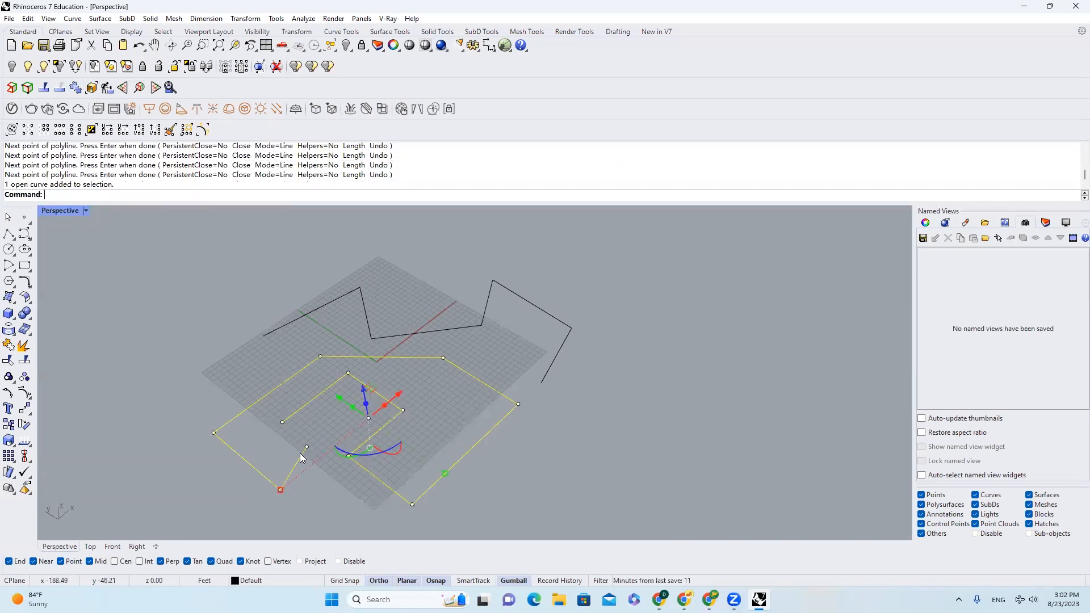
{"action": "key", "text": "Escape"}
{"action": "key", "text": "Return"}
{"action": "scroll", "coordinate": [318, 406], "scroll_direction": "down", "scroll_amount": 2}
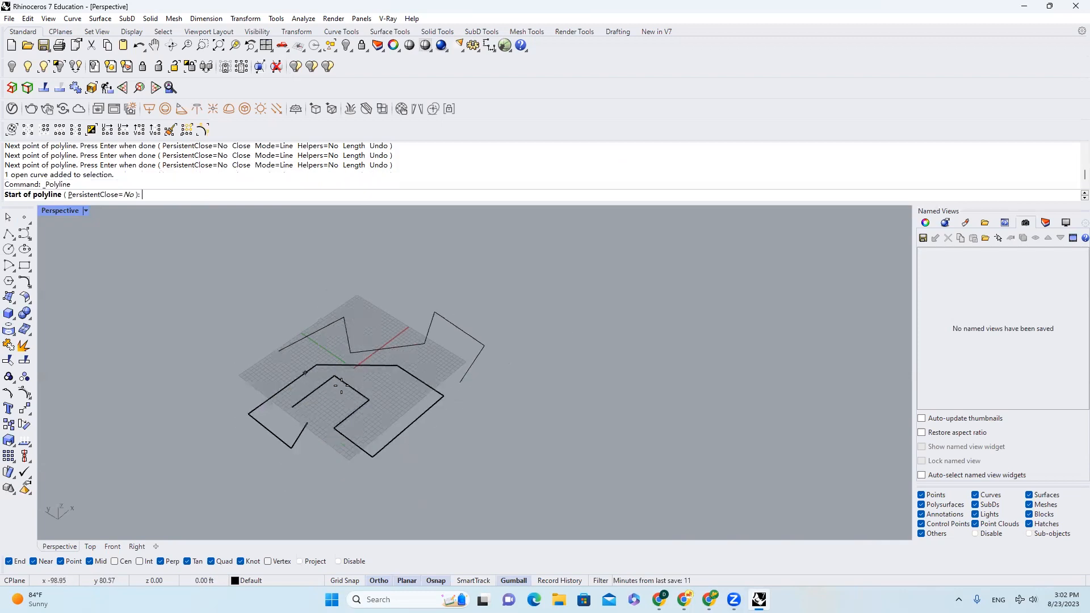
{"action": "key", "text": "Escape"}
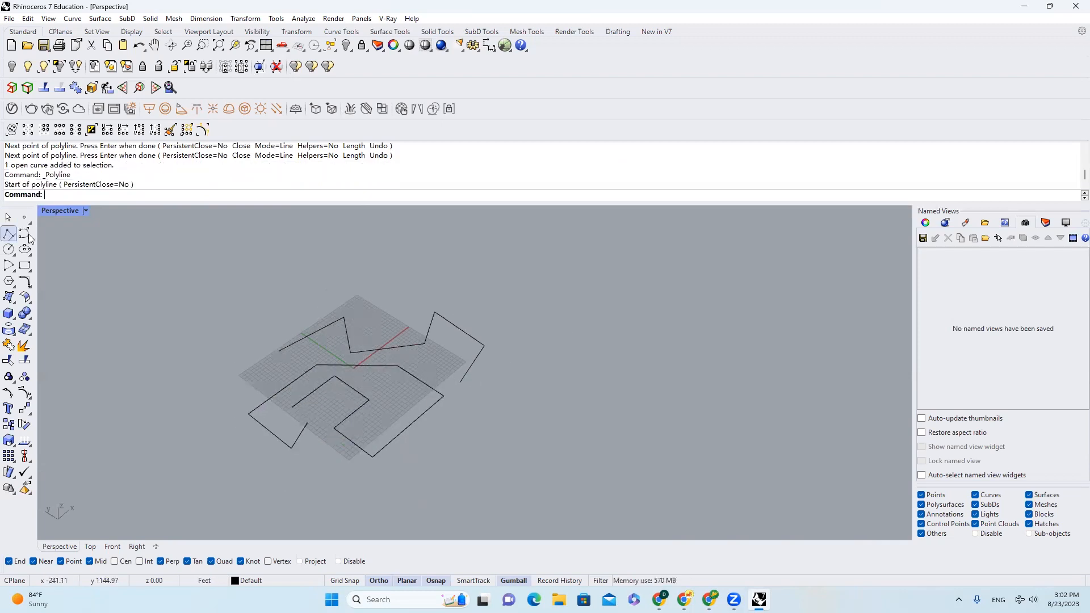
Step: Turn Ortho off and draw a closed five-sided polyline beside the grid, constraining most segments to the axes with temporary Ortho
{"action": "left_click", "coordinate": [378, 581]}
{"action": "left_click", "coordinate": [10, 234]}
{"action": "left_click", "coordinate": [545, 325]}
{"action": "key", "text": "shift"}
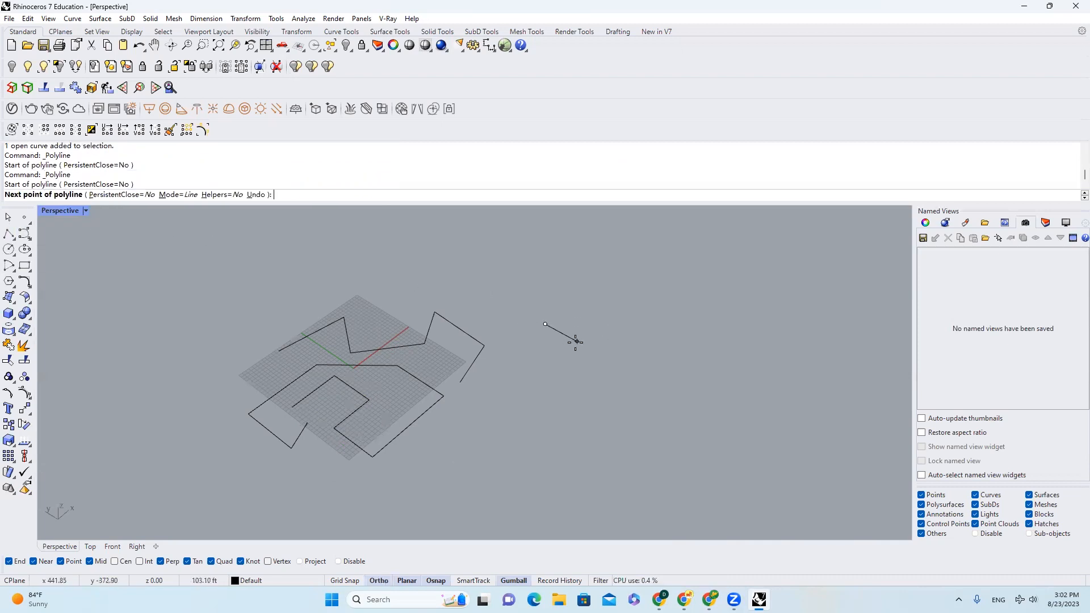
{"action": "left_click", "coordinate": [578, 343]}
{"action": "left_click", "coordinate": [523, 394]}
{"action": "left_click", "coordinate": [579, 427]}
{"action": "left_click", "coordinate": [649, 354]}
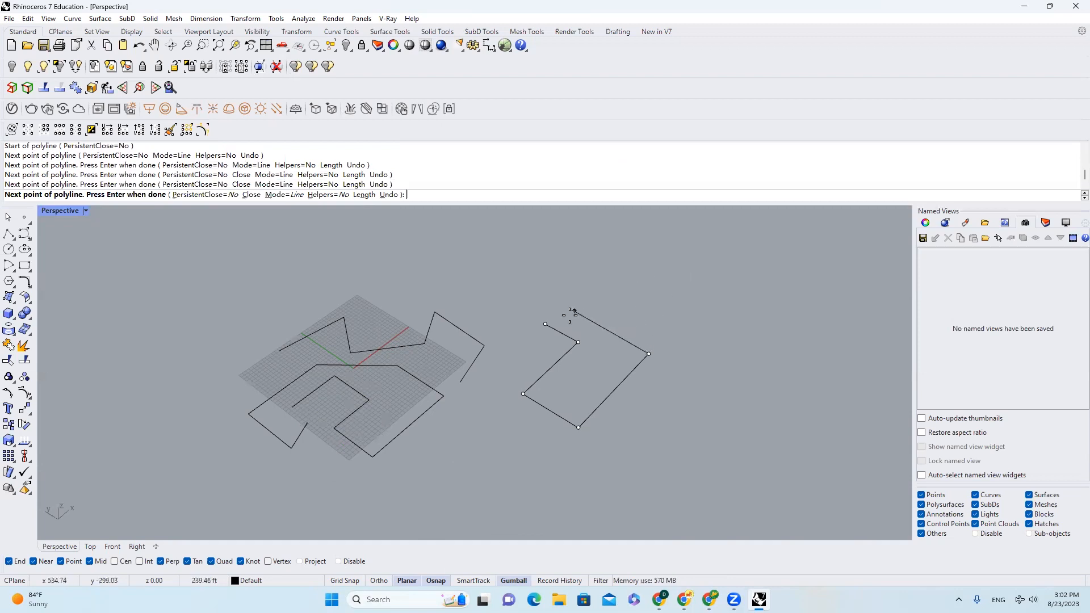
{"action": "left_click", "coordinate": [546, 323]}
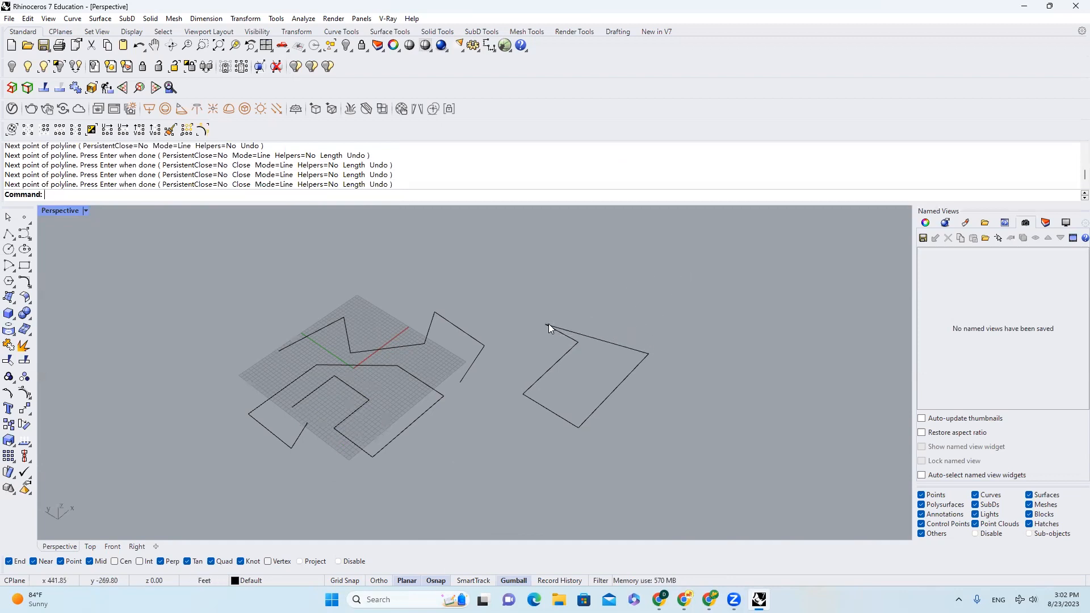
Step: Draw a closed degree-5 control point curve with twelve control points, forming a freeform shape beyond the grid's green-axis side
{"action": "left_click", "coordinate": [26, 237]}
{"action": "left_click", "coordinate": [246, 239]}
{"action": "left_click", "coordinate": [165, 266]}
{"action": "left_click", "coordinate": [214, 316]}
{"action": "left_click", "coordinate": [126, 353]}
{"action": "left_click", "coordinate": [192, 377]}
{"action": "left_click", "coordinate": [133, 398]}
{"action": "left_click", "coordinate": [215, 446]}
{"action": "left_click", "coordinate": [215, 388]}
{"action": "left_click", "coordinate": [231, 352]}
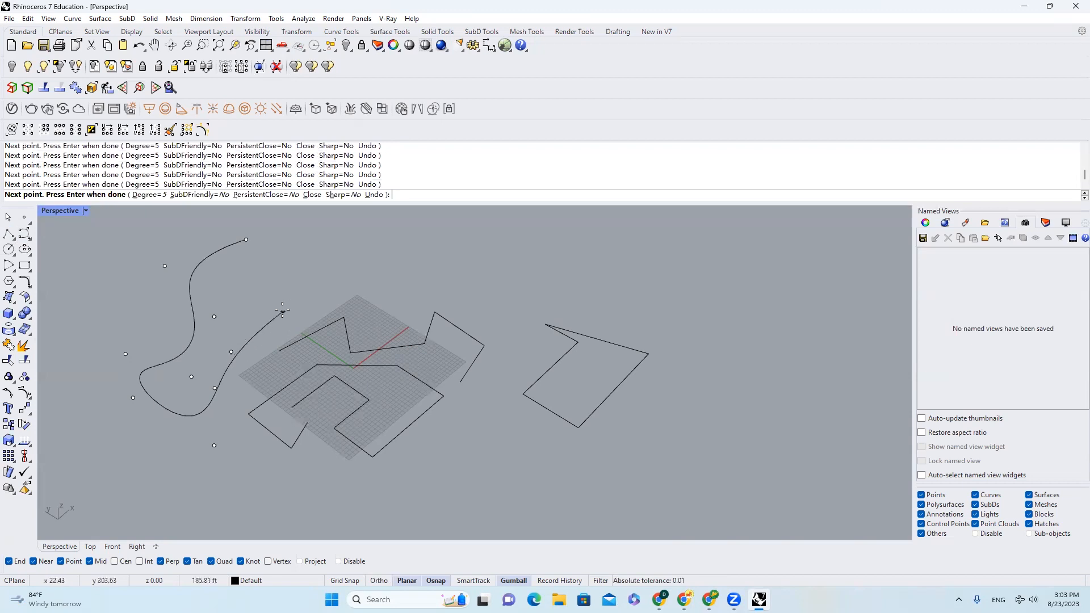
{"action": "left_click", "coordinate": [282, 308]}
{"action": "left_click", "coordinate": [333, 290]}
{"action": "left_click", "coordinate": [309, 247]}
{"action": "left_click", "coordinate": [245, 239]}
Step: Select all the curves, deselect them, and examine the smoothness of the closed freeform curve up close
{"action": "key", "text": "ctrl+a"}
{"action": "left_click", "coordinate": [270, 274]}
{"action": "scroll", "coordinate": [214, 253], "scroll_direction": "up", "scroll_amount": 15}
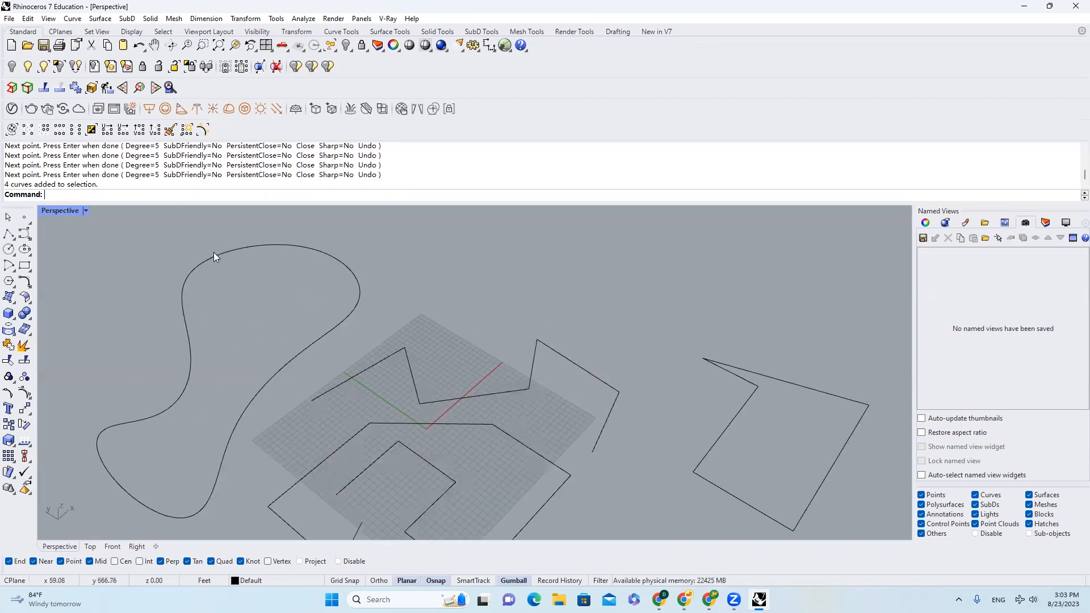
{"action": "scroll", "coordinate": [214, 253], "scroll_direction": "up", "scroll_amount": 5}
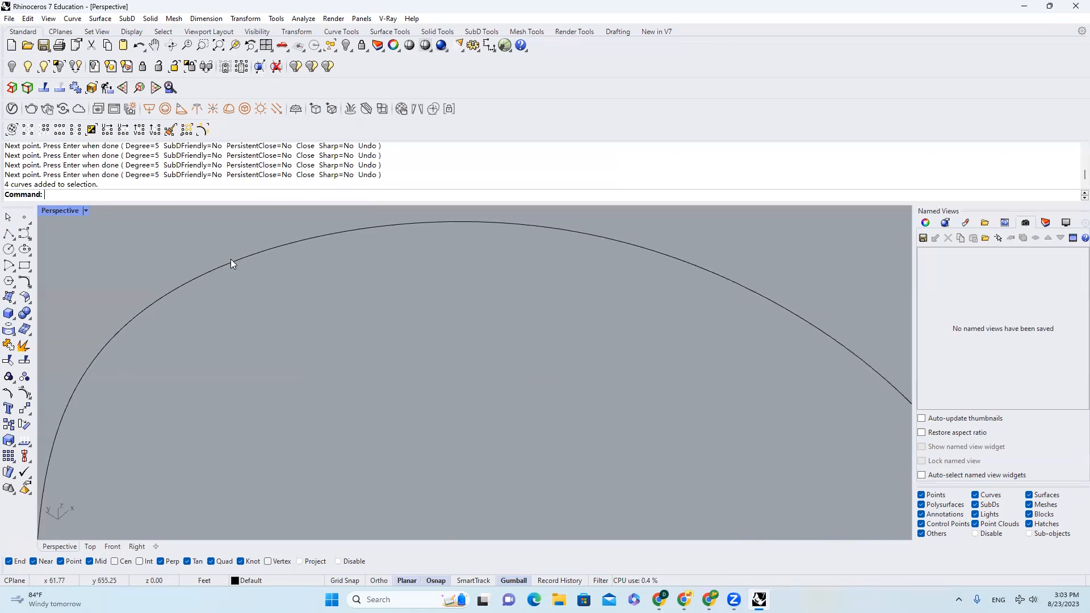
{"action": "scroll", "coordinate": [215, 258], "scroll_direction": "down", "scroll_amount": 20}
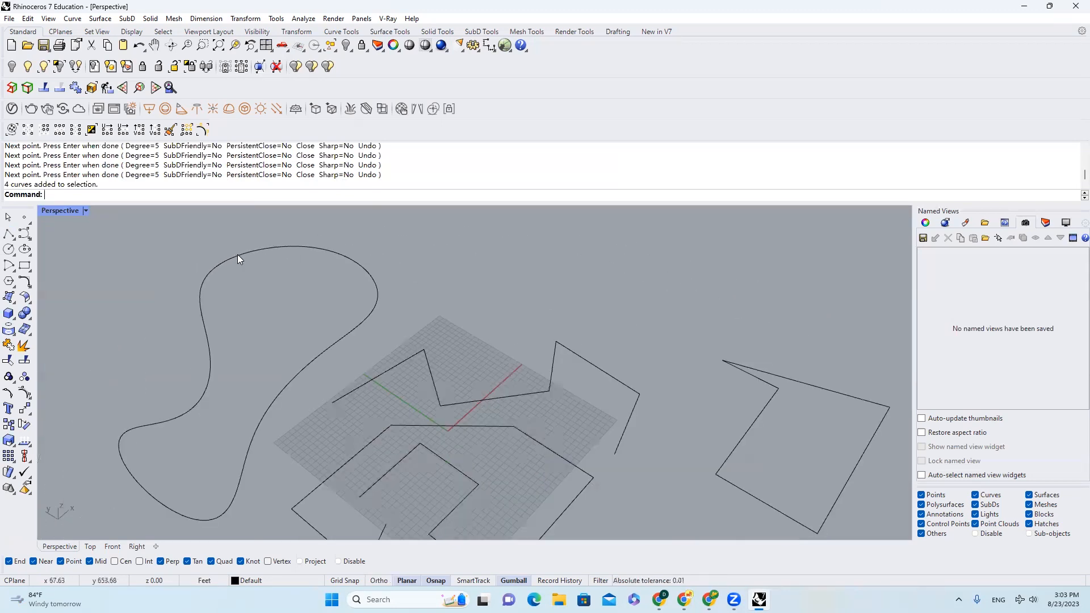
{"action": "left_click", "coordinate": [26, 235]}
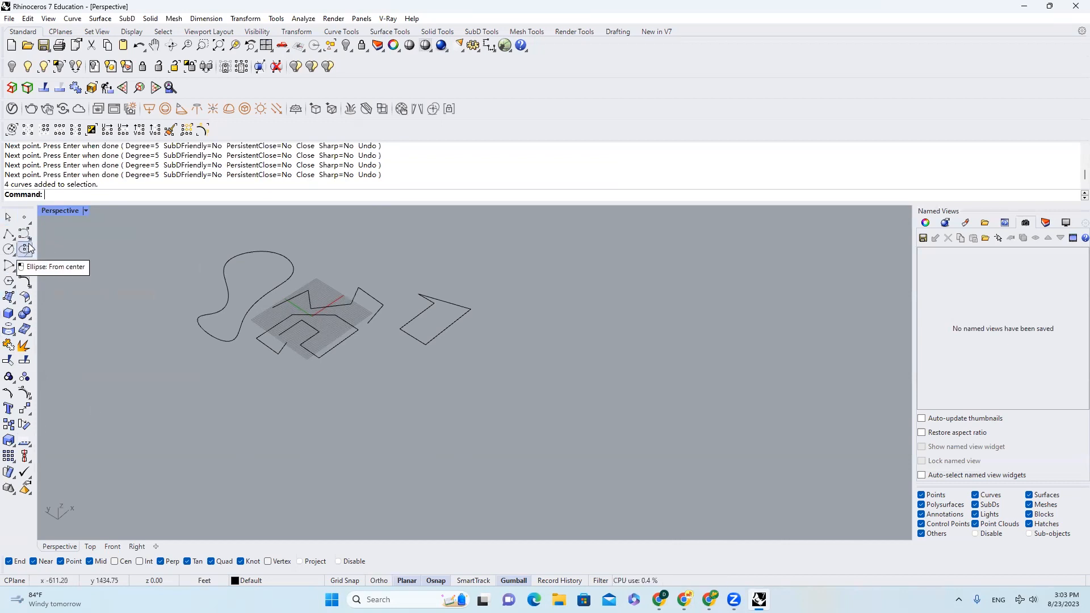
Step: Select all four curves and delete them with the E alias
{"action": "left_click_drag", "start_coordinate": [421, 375], "coordinate": [189, 246]}
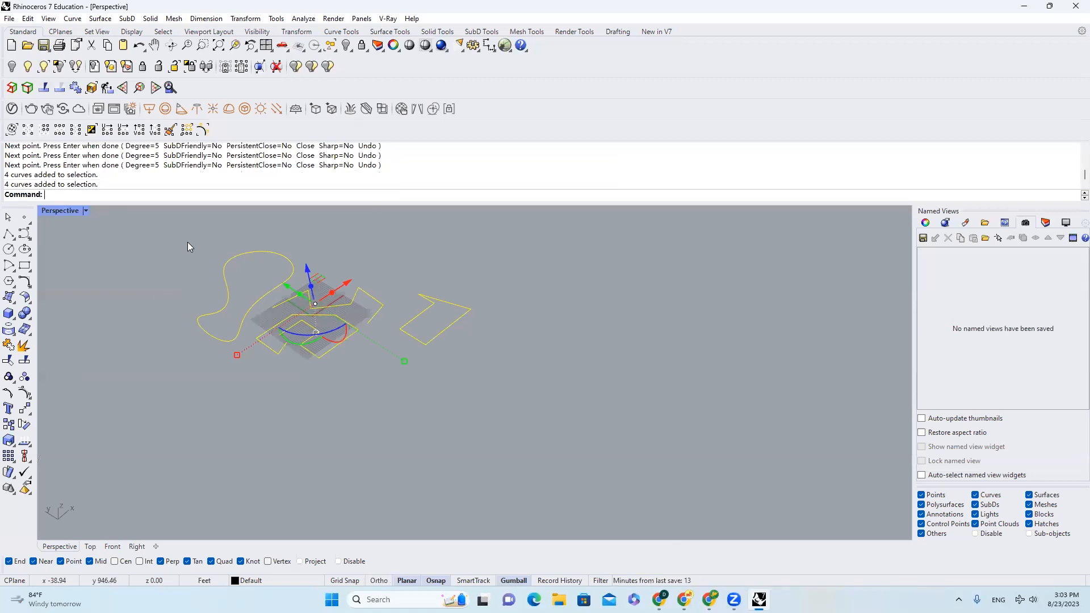
{"action": "type", "text": "E"}
{"action": "key", "text": "Return"}
Step: Turn on Grid Snap and draw an open stepped polyline of five segments near the origin, snapping to grid points
{"action": "scroll", "coordinate": [187, 242], "scroll_direction": "up", "scroll_amount": 2}
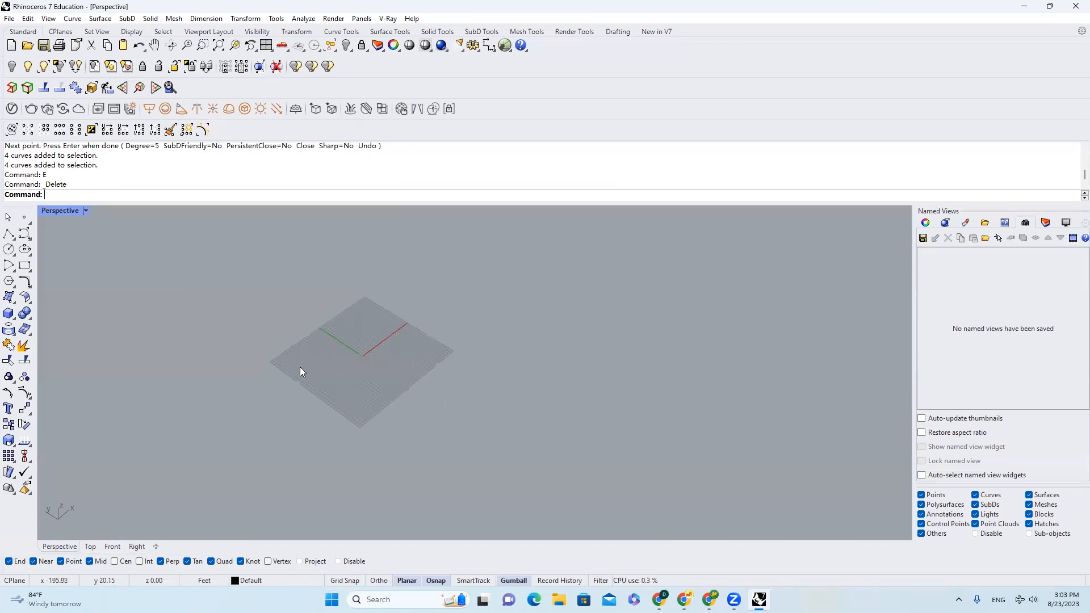
{"action": "scroll", "coordinate": [404, 354], "scroll_direction": "up", "scroll_amount": 5}
{"action": "left_click", "coordinate": [346, 580]}
{"action": "scroll", "coordinate": [424, 397], "scroll_direction": "up", "scroll_amount": 4}
{"action": "mouse_move", "coordinate": [440, 366]}
{"action": "right_mouse_down"}
{"action": "mouse_move", "coordinate": [450, 392]}
{"action": "mouse_move", "coordinate": [465, 374]}
{"action": "mouse_move", "coordinate": [427, 364]}
{"action": "right_mouse_up"}
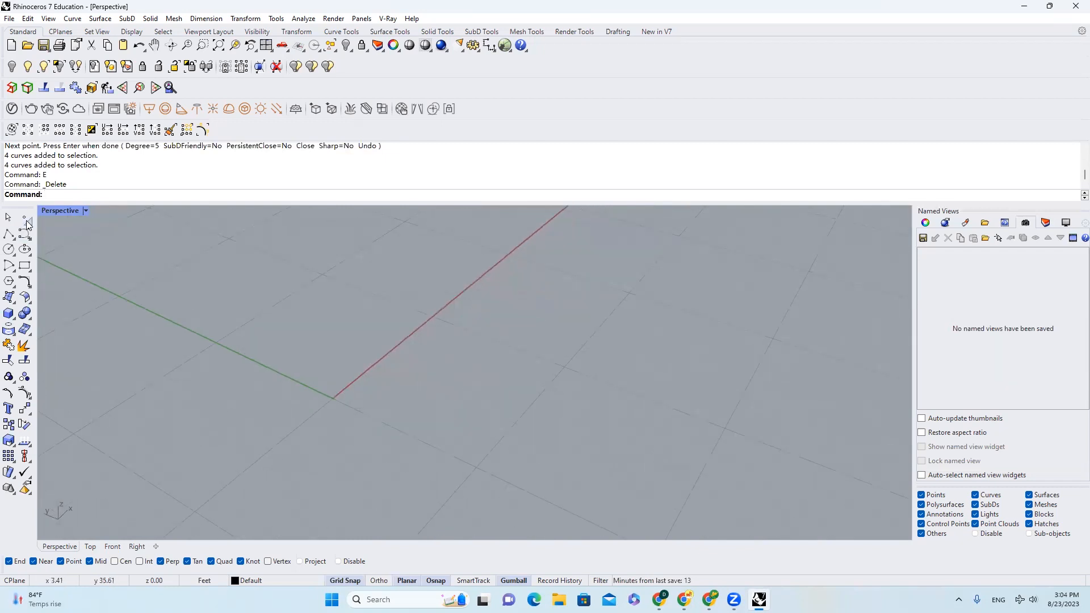
{"action": "left_click", "coordinate": [10, 234]}
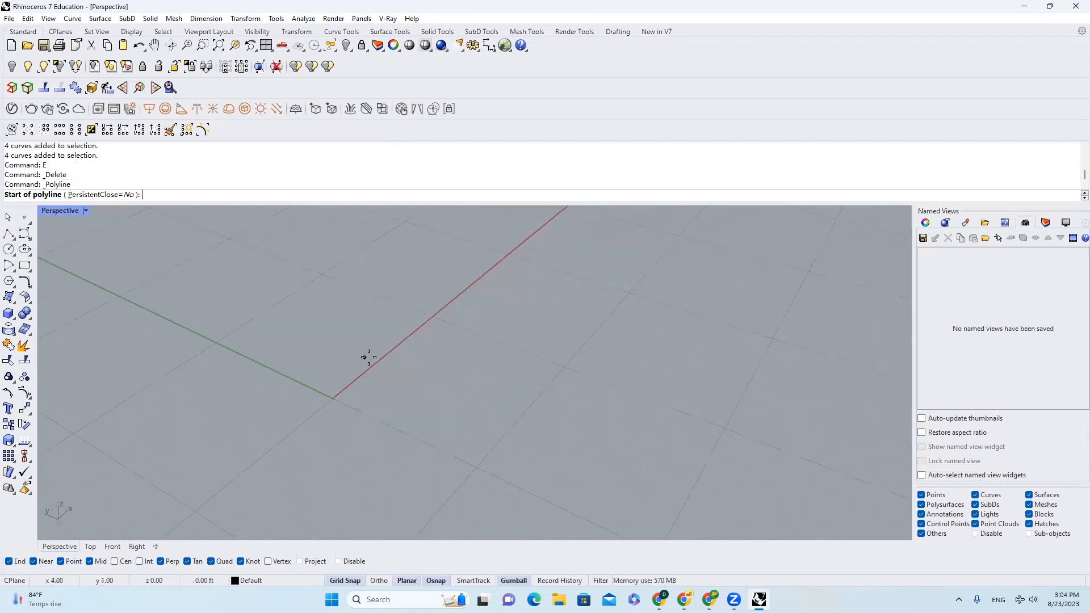
{"action": "right_click_drag", "start_coordinate": [405, 412], "coordinate": [392, 413]}
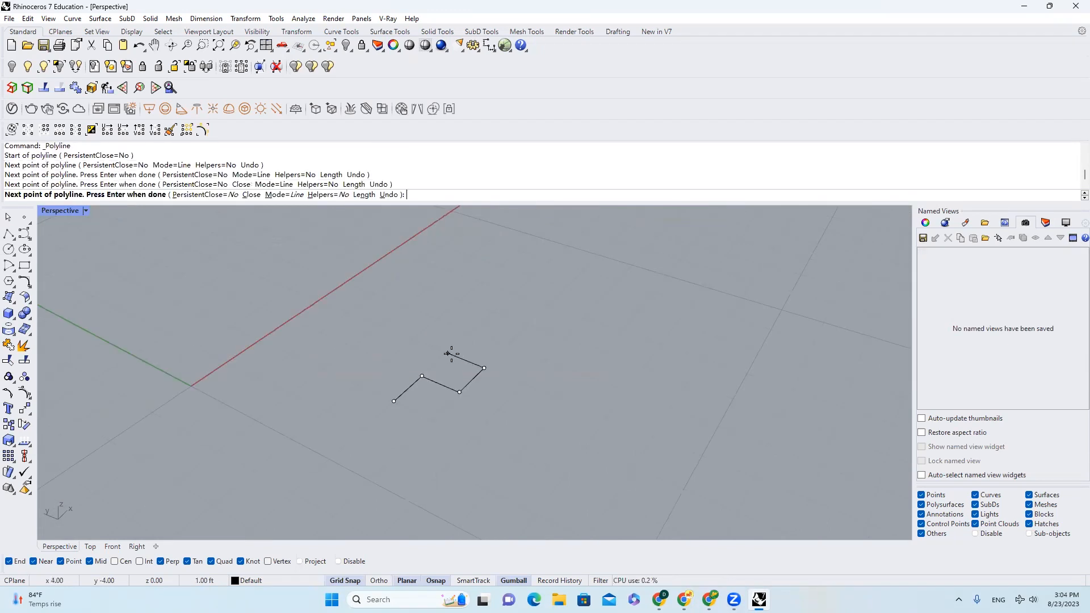
{"action": "left_click", "coordinate": [452, 354]}
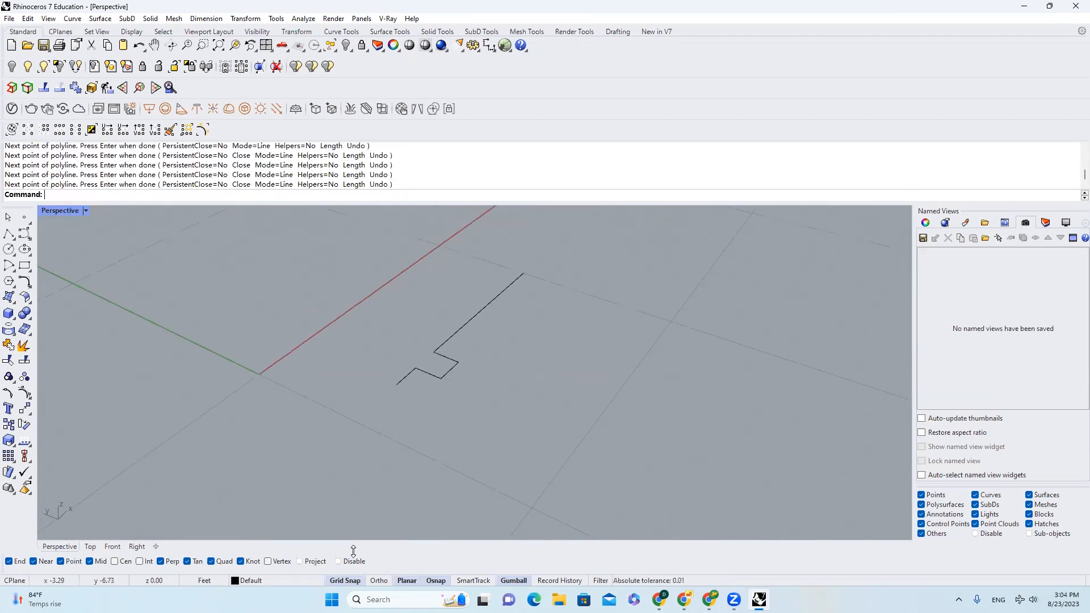
Step: Turn Grid Snap off and draw an open, self-crossing freehand polyline next to the stepped one
{"action": "left_click", "coordinate": [350, 582]}
{"action": "right_click", "coordinate": [455, 406]}
{"action": "scroll", "coordinate": [455, 406], "scroll_direction": "up", "scroll_amount": 3}
{"action": "left_click", "coordinate": [441, 403]}
{"action": "left_click", "coordinate": [497, 369]}
{"action": "left_click", "coordinate": [521, 399]}
{"action": "left_click", "coordinate": [494, 426]}
{"action": "left_click", "coordinate": [469, 406]}
{"action": "left_click", "coordinate": [591, 343]}
{"action": "left_click", "coordinate": [615, 424]}
{"action": "left_click", "coordinate": [529, 441]}
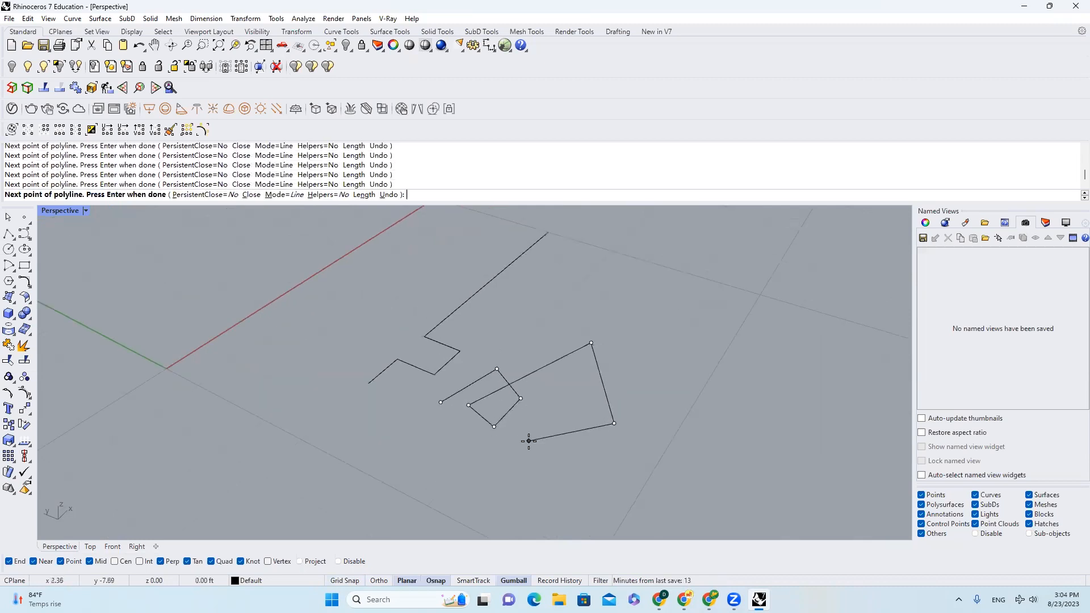
{"action": "right_click", "coordinate": [483, 466]}
{"action": "scroll", "coordinate": [428, 354], "scroll_direction": "down", "scroll_amount": 4}
{"action": "scroll", "coordinate": [505, 369], "scroll_direction": "up", "scroll_amount": 4}
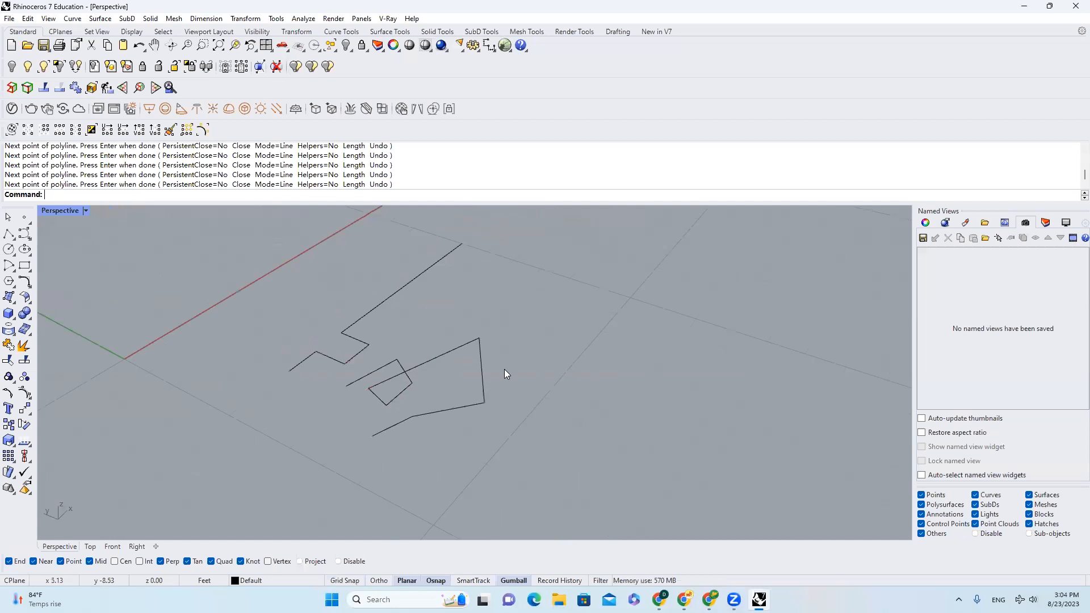
Step: With Planar on, draw an open zigzag polyline of four segments on the ground plane beside the small polylines
{"action": "left_click", "coordinate": [411, 580]}
{"action": "scroll", "coordinate": [353, 368], "scroll_direction": "down", "scroll_amount": 4}
{"action": "left_click", "coordinate": [9, 234]}
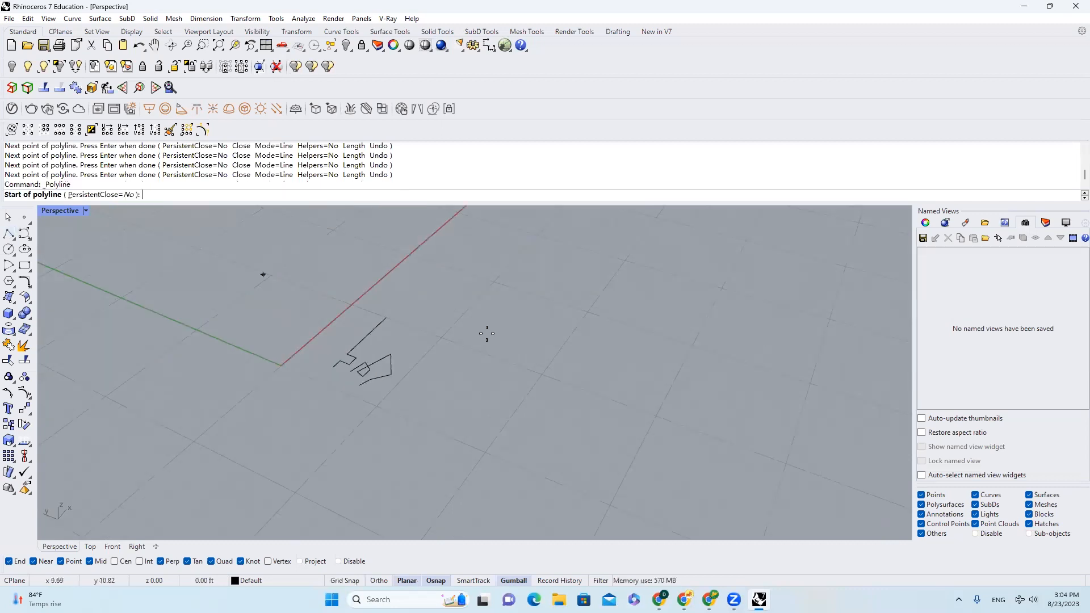
{"action": "left_click", "coordinate": [413, 394]}
{"action": "left_click", "coordinate": [481, 326]}
{"action": "left_click", "coordinate": [498, 378]}
{"action": "left_click", "coordinate": [634, 384]}
{"action": "left_click", "coordinate": [653, 308]}
{"action": "key", "text": "Return"}
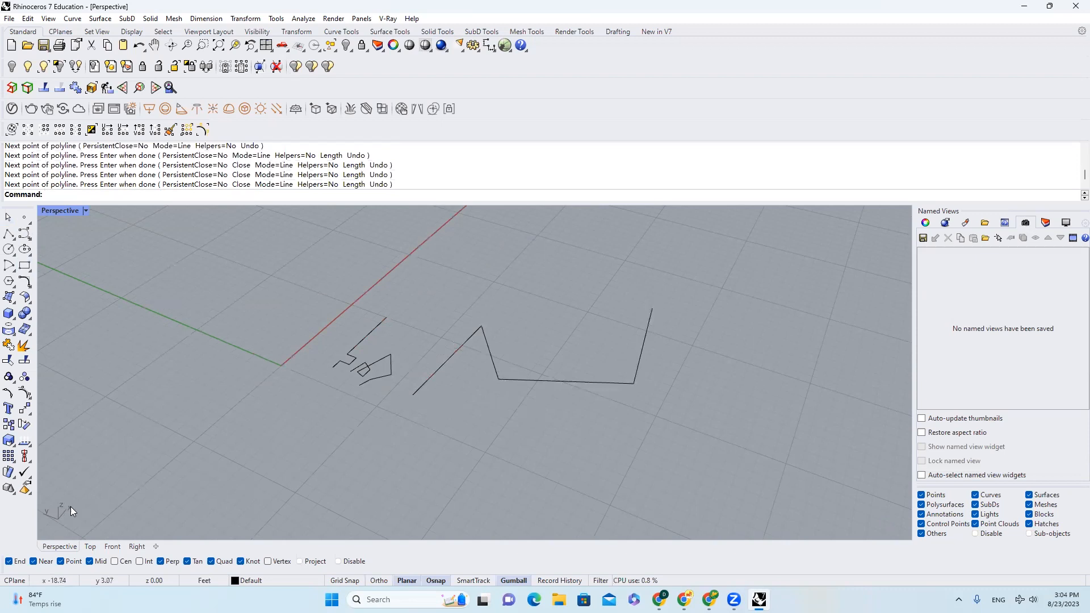
Step: Create a tall box standing on the ground plane in front of the zigzag polyline
{"action": "right_click_drag", "start_coordinate": [60, 520], "coordinate": [51, 508]}
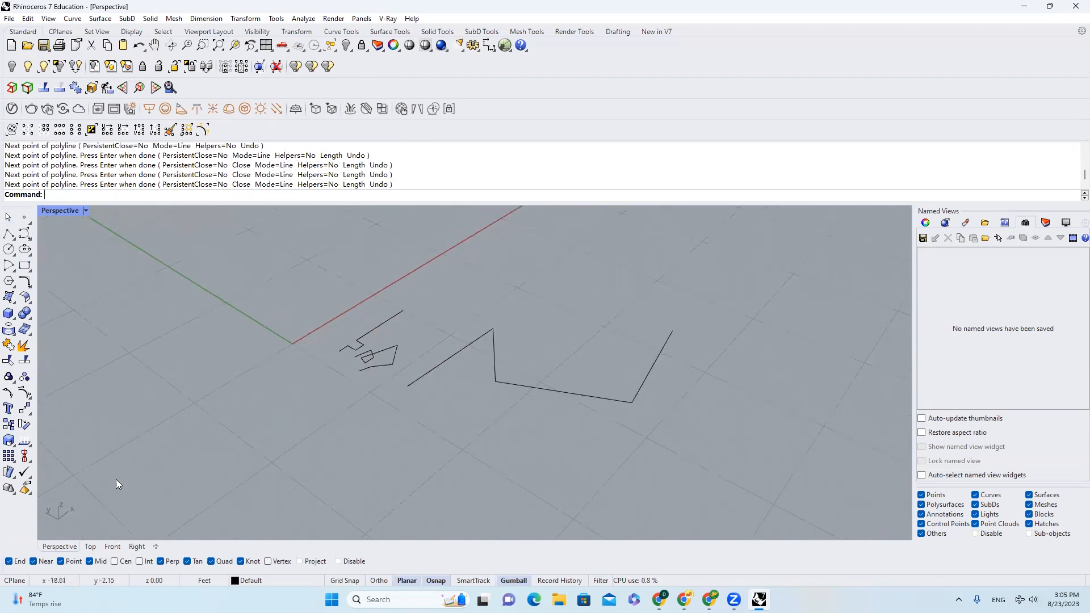
{"action": "scroll", "coordinate": [447, 362], "scroll_direction": "down", "scroll_amount": 3}
{"action": "right_click_drag", "start_coordinate": [446, 361], "coordinate": [488, 369]}
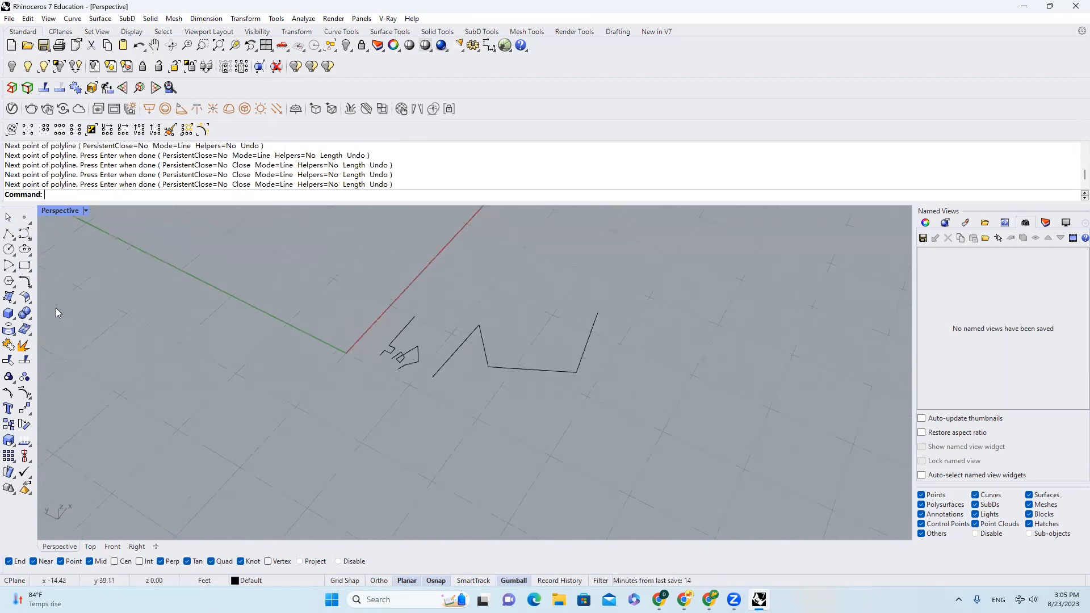
{"action": "left_click", "coordinate": [13, 315]}
{"action": "left_click", "coordinate": [408, 430]}
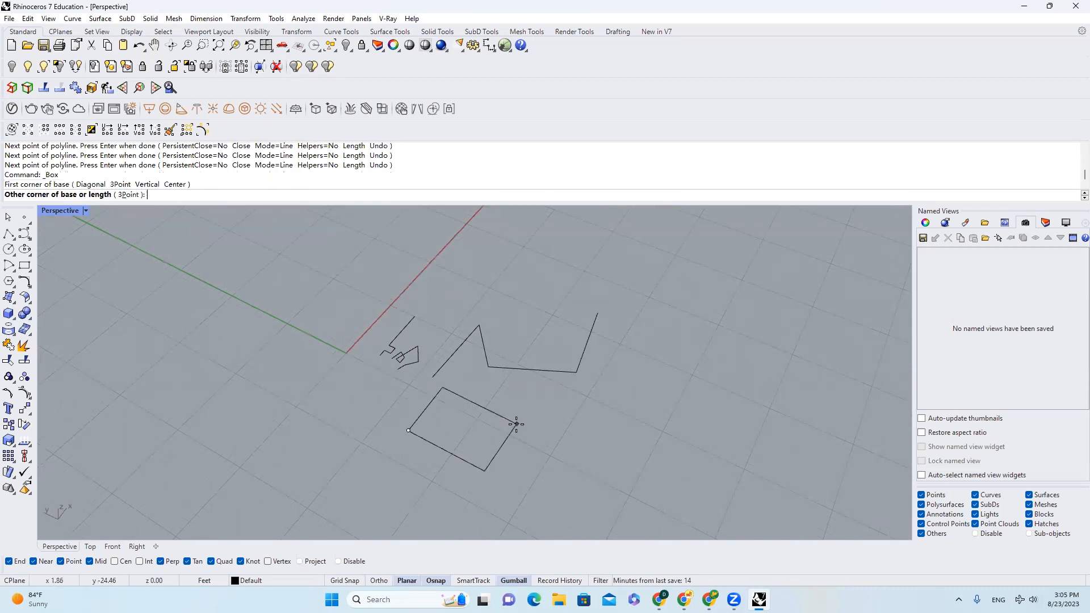
{"action": "left_click", "coordinate": [517, 423]}
{"action": "left_click", "coordinate": [526, 304]}
{"action": "right_click_drag", "start_coordinate": [526, 302], "coordinate": [490, 278]}
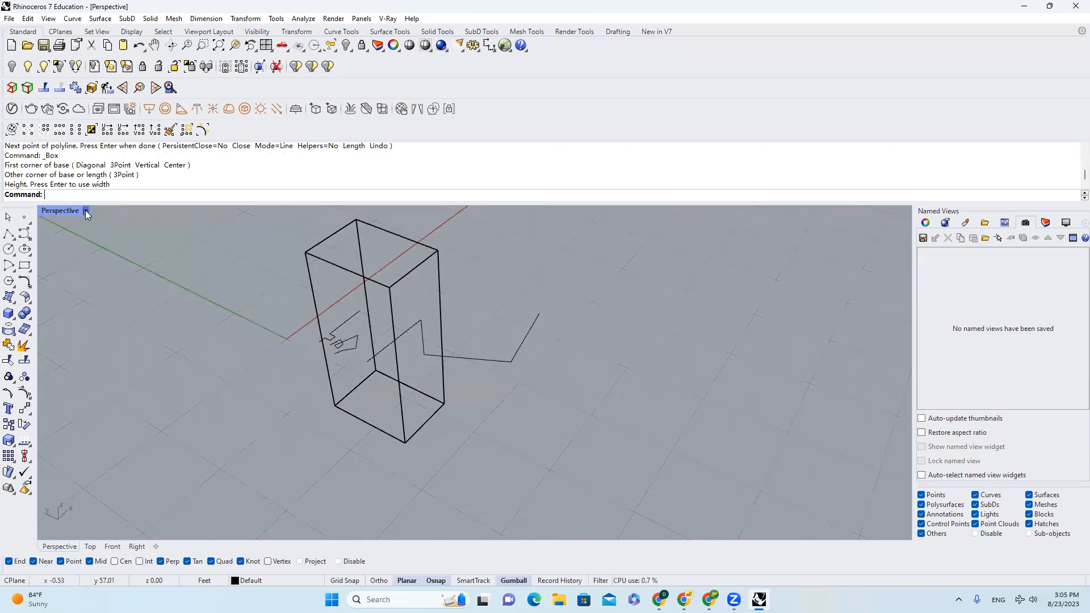
Step: Try the Shaded and Ghosted display modes on the box, and set the Perspective viewport to X-Ray
{"action": "left_click", "coordinate": [85, 210]}
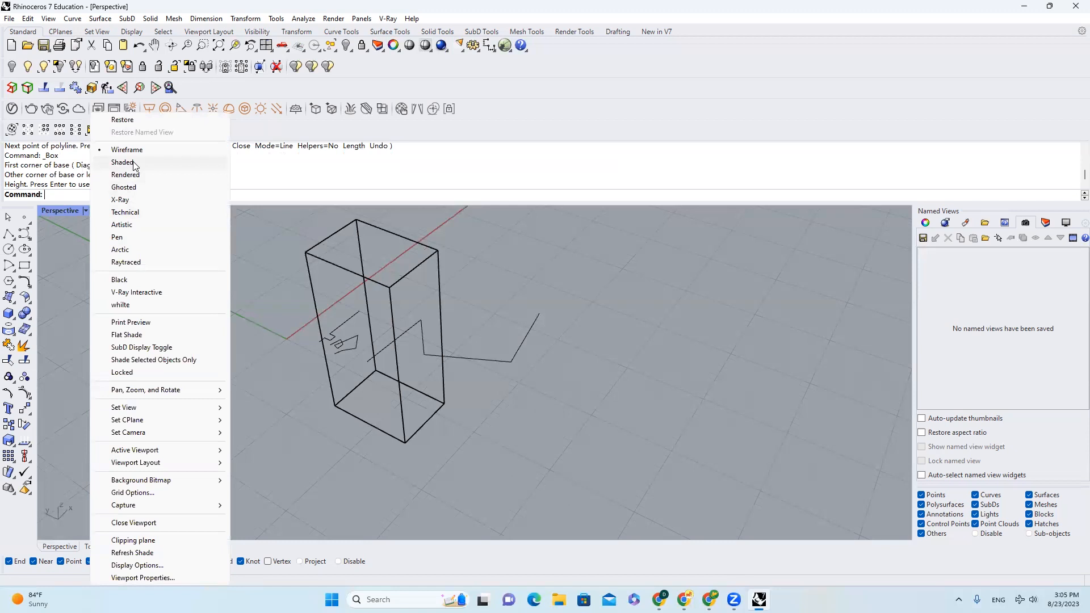
{"action": "left_click", "coordinate": [123, 163]}
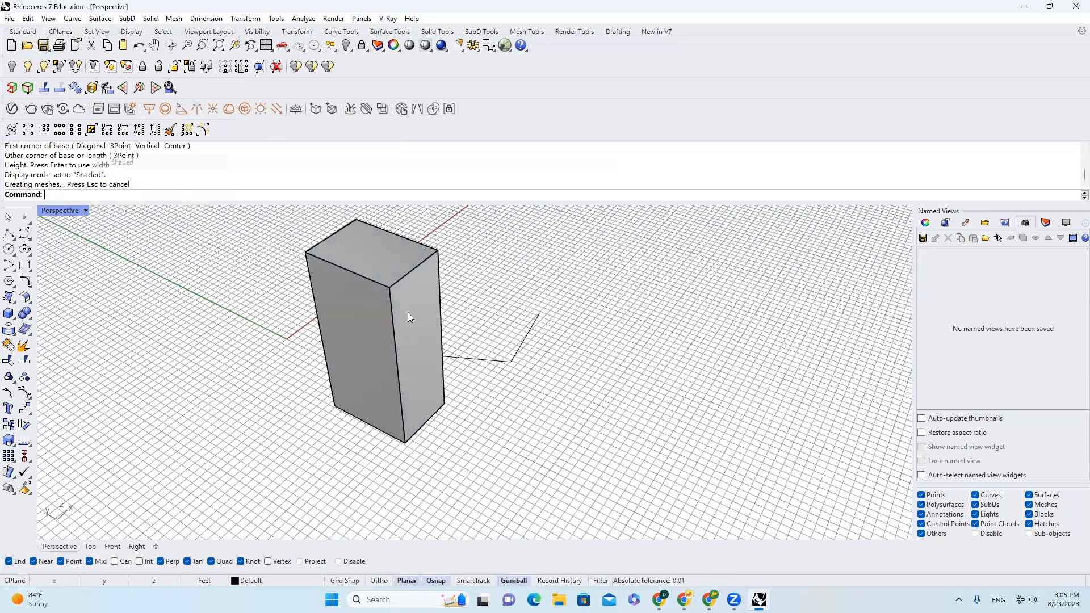
{"action": "right_click_drag", "start_coordinate": [391, 298], "coordinate": [379, 324]}
{"action": "left_click", "coordinate": [85, 211]}
{"action": "left_click", "coordinate": [148, 192]}
{"action": "left_click", "coordinate": [85, 210]}
{"action": "mouse_move", "coordinate": [379, 263]}
{"action": "right_mouse_down"}
{"action": "mouse_move", "coordinate": [378, 244]}
{"action": "mouse_move", "coordinate": [395, 280]}
{"action": "mouse_move", "coordinate": [430, 264]}
{"action": "right_mouse_up"}
{"action": "left_click", "coordinate": [129, 200]}
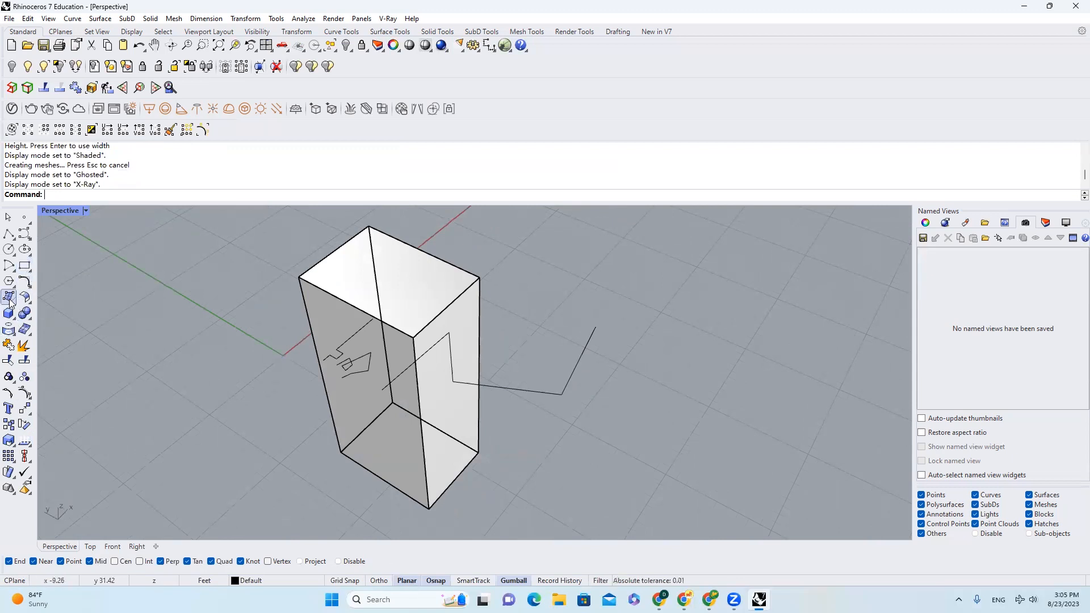
Step: With Planar on, draw an open three-segment polyline starting at a top corner of the box
{"action": "left_click", "coordinate": [9, 233]}
{"action": "left_click", "coordinate": [299, 277]}
{"action": "left_click", "coordinate": [392, 300]}
{"action": "left_click", "coordinate": [394, 266]}
{"action": "key", "text": "Return"}
Step: Select the polyline on the box's top and examine from several angles whether its points share one height, and deselect it
{"action": "left_click", "coordinate": [400, 285]}
{"action": "right_click_drag", "start_coordinate": [419, 280], "coordinate": [394, 236]}
{"action": "scroll", "coordinate": [394, 236], "scroll_direction": "up", "scroll_amount": 8}
{"action": "right_click_drag", "start_coordinate": [423, 320], "coordinate": [480, 343]}
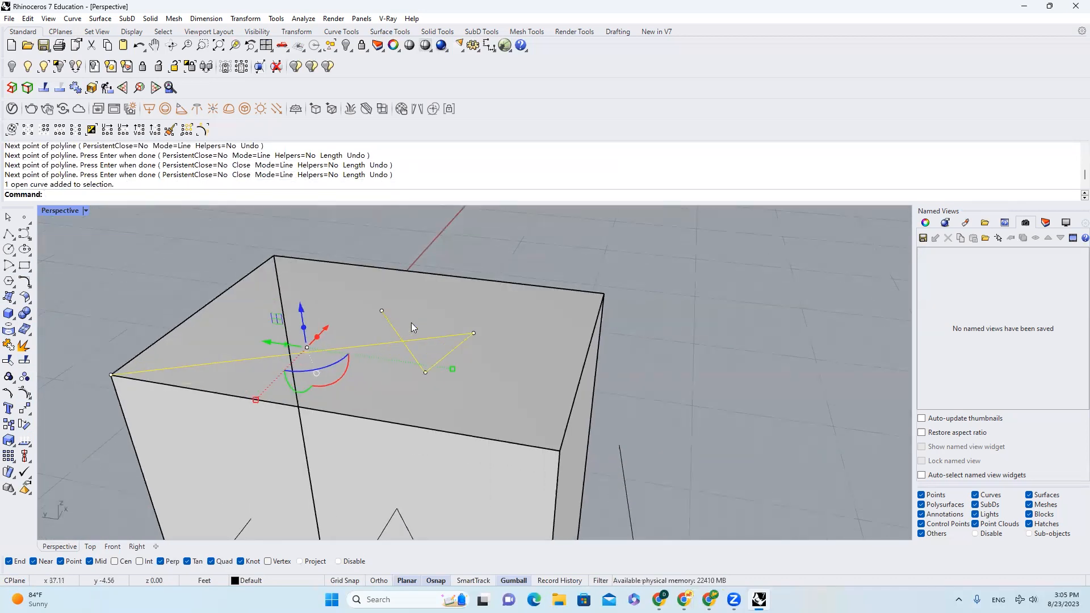
{"action": "right_click_drag", "start_coordinate": [411, 323], "coordinate": [380, 311]}
{"action": "scroll", "coordinate": [459, 341], "scroll_direction": "down", "scroll_amount": 5}
{"action": "right_click_drag", "start_coordinate": [464, 336], "coordinate": [421, 317]}
{"action": "left_click", "coordinate": [226, 326]}
{"action": "scroll", "coordinate": [344, 292], "scroll_direction": "down", "scroll_amount": 8}
{"action": "scroll", "coordinate": [422, 317], "scroll_direction": "up", "scroll_amount": 4}
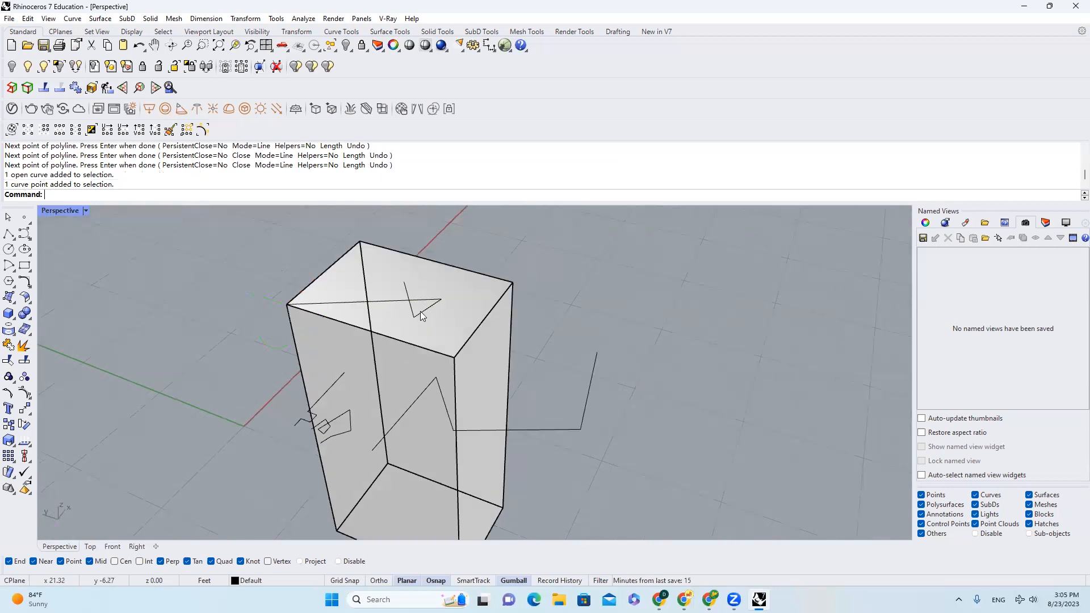
{"action": "scroll", "coordinate": [422, 317], "scroll_direction": "down", "scroll_amount": 4}
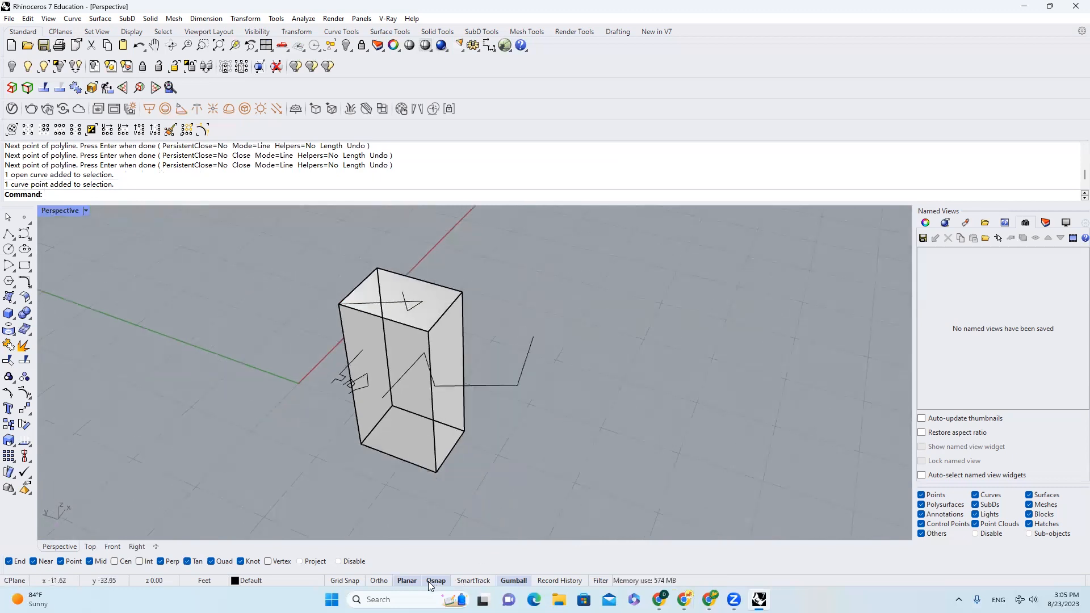
Step: Turn Planar off and draw an open three-segment polyline from the box's top corner to points beyond the box
{"action": "left_click", "coordinate": [407, 581]}
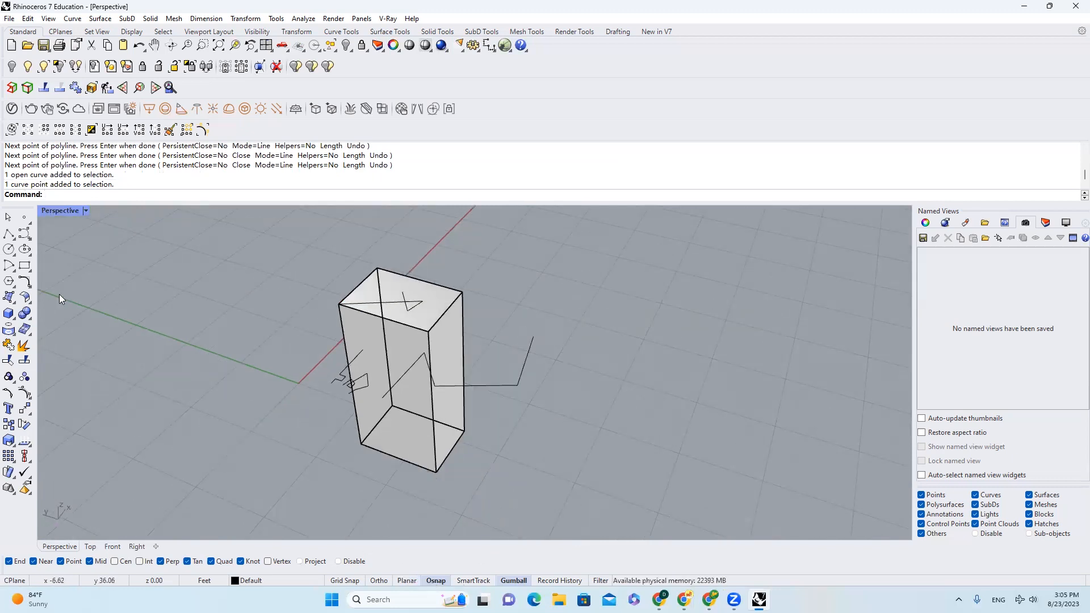
{"action": "left_click", "coordinate": [9, 235]}
{"action": "left_click", "coordinate": [340, 305]}
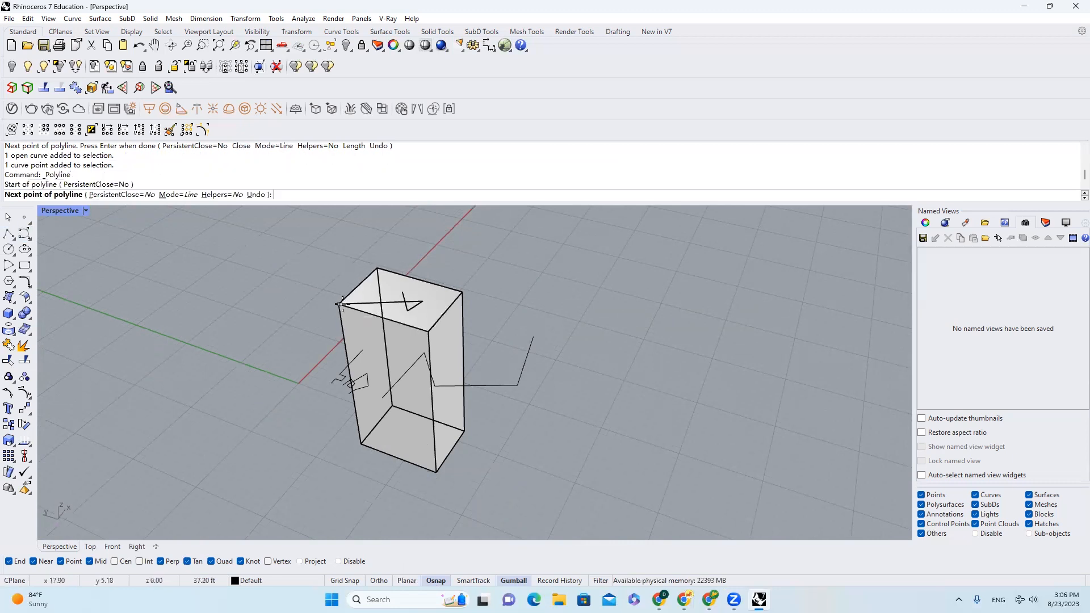
{"action": "left_click", "coordinate": [494, 323]}
{"action": "left_click", "coordinate": [600, 256]}
{"action": "left_click", "coordinate": [469, 249]}
{"action": "key", "text": "Return"}
Step: Select the polyline running off the box and examine from a low angle the height of each of its points
{"action": "right_click_drag", "start_coordinate": [525, 307], "coordinate": [511, 348]}
{"action": "scroll", "coordinate": [511, 349], "scroll_direction": "up", "scroll_amount": 3}
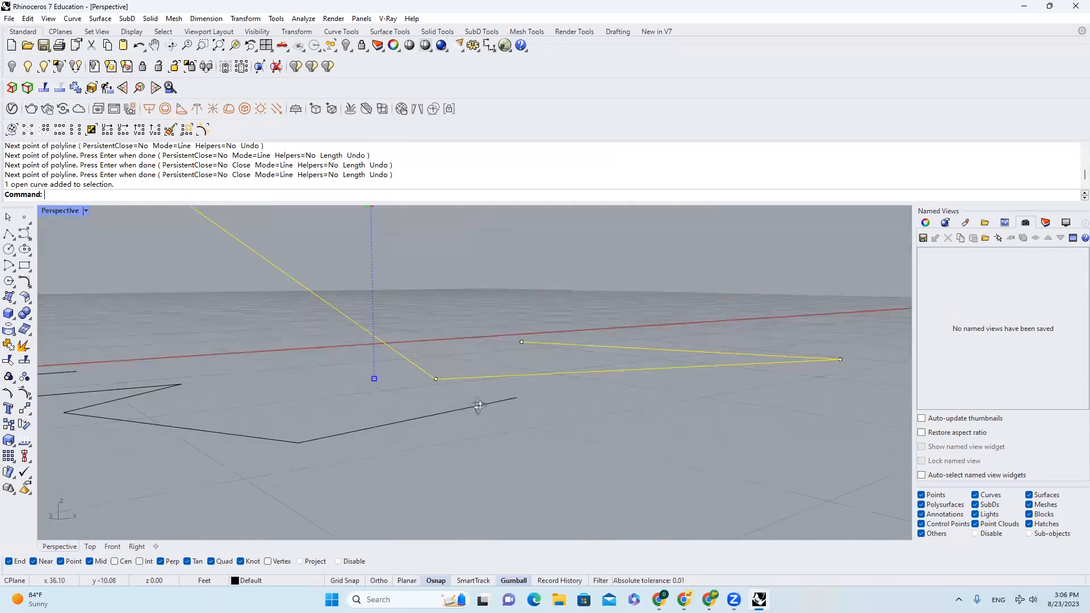
{"action": "right_click_drag", "start_coordinate": [477, 406], "coordinate": [475, 361]}
{"action": "scroll", "coordinate": [474, 360], "scroll_direction": "down", "scroll_amount": 10}
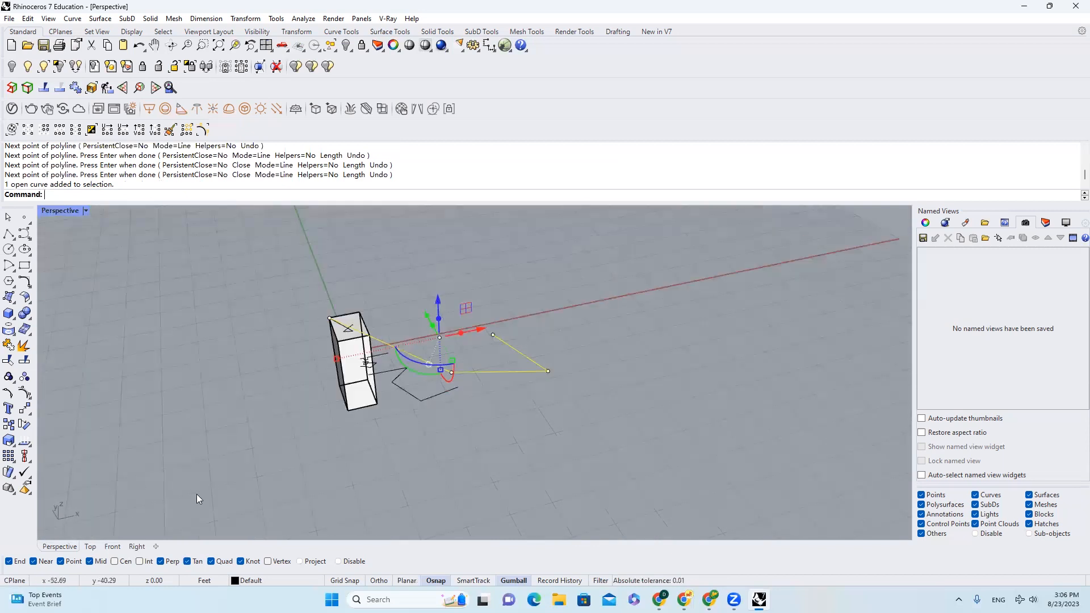
{"action": "scroll", "coordinate": [452, 371], "scroll_direction": "up", "scroll_amount": 5}
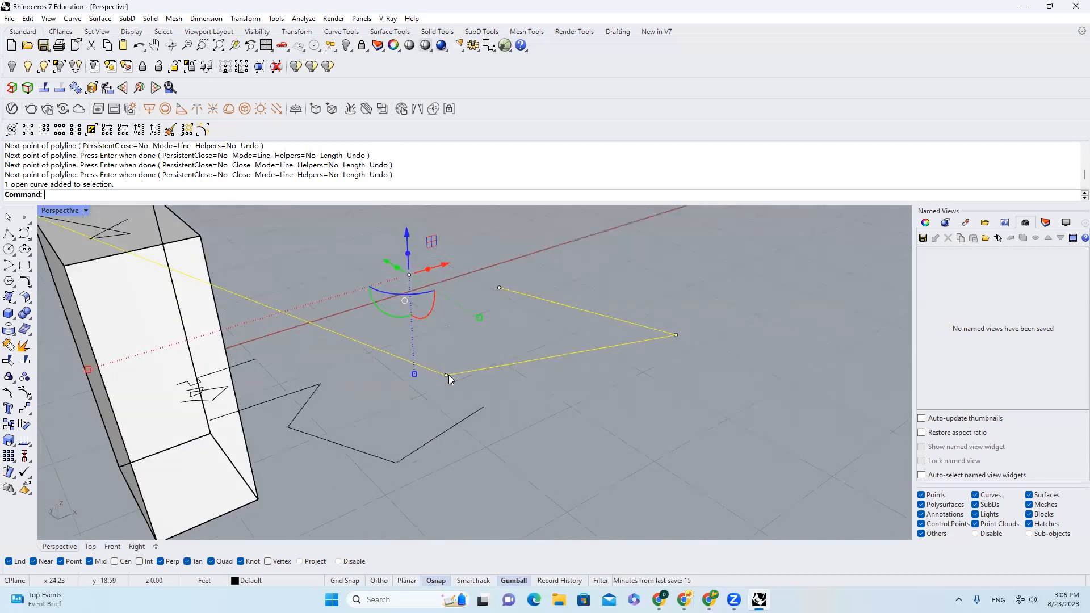
Step: Delete the selected polyline that runs from the box's top corner beyond the box
{"action": "scroll", "coordinate": [476, 384], "scroll_direction": "down", "scroll_amount": 4}
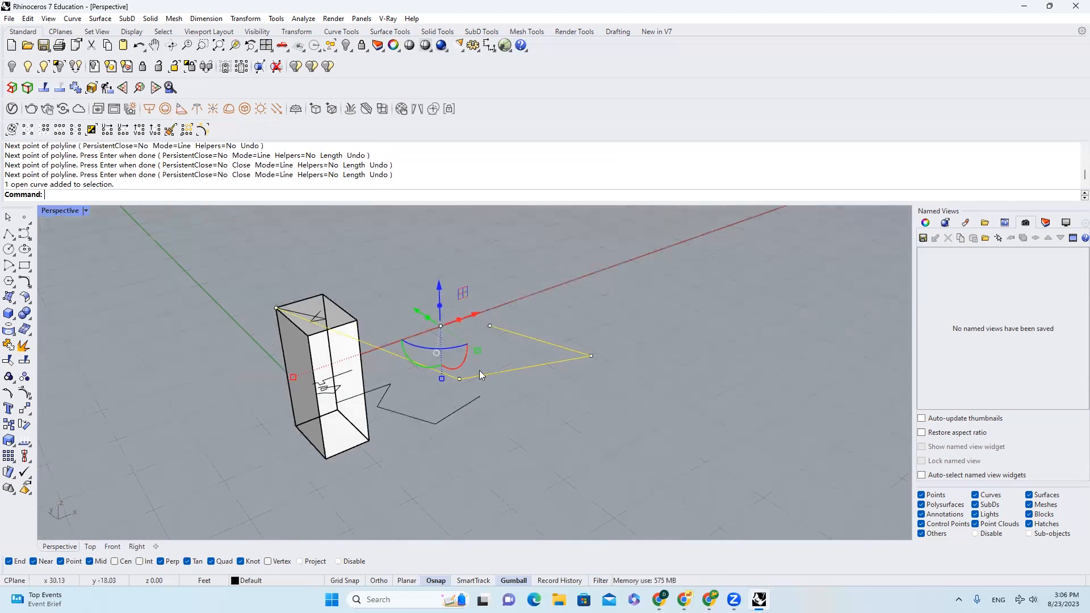
{"action": "left_click", "coordinate": [536, 362]}
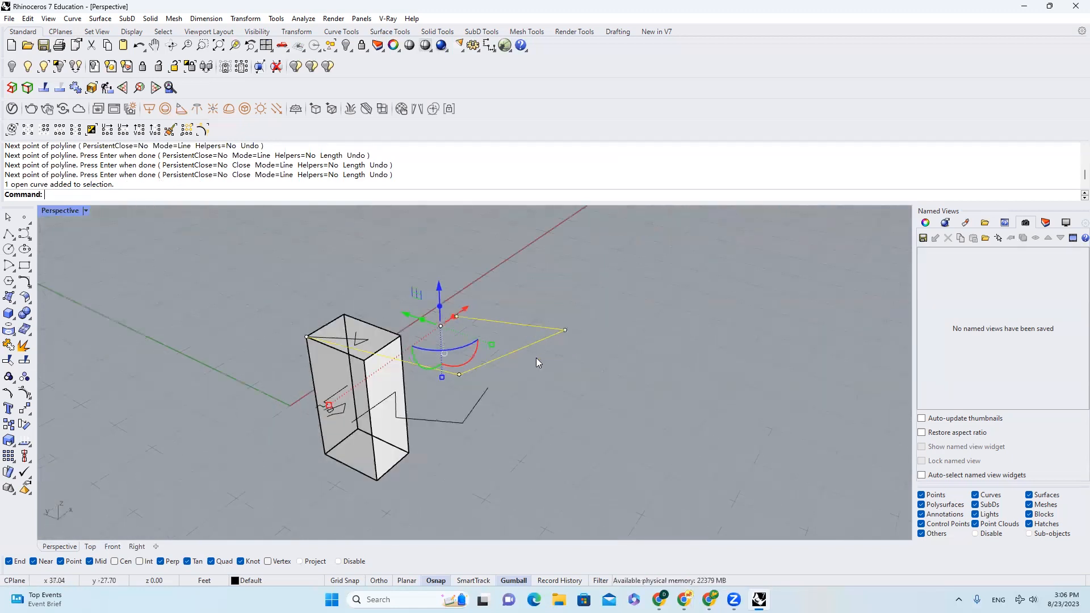
{"action": "type", "text": "E"}
{"action": "key", "text": "Return"}
{"action": "scroll", "coordinate": [370, 340], "scroll_direction": "up", "scroll_amount": 3}
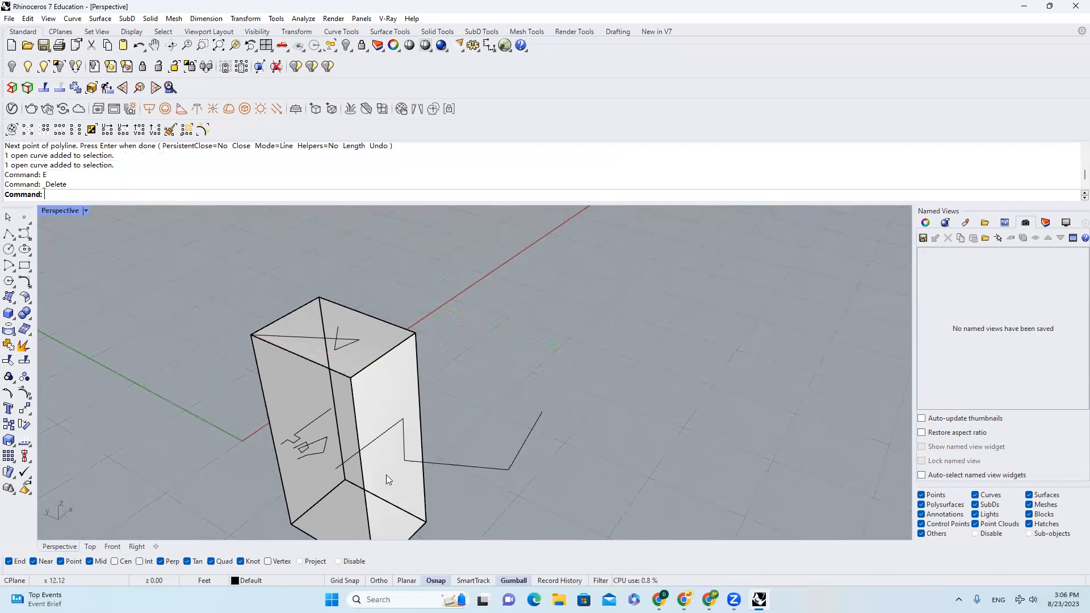
Step: Turn Planar on and draw an open three-segment polyline from the box's top corner to points beyond the box
{"action": "left_click", "coordinate": [408, 580]}
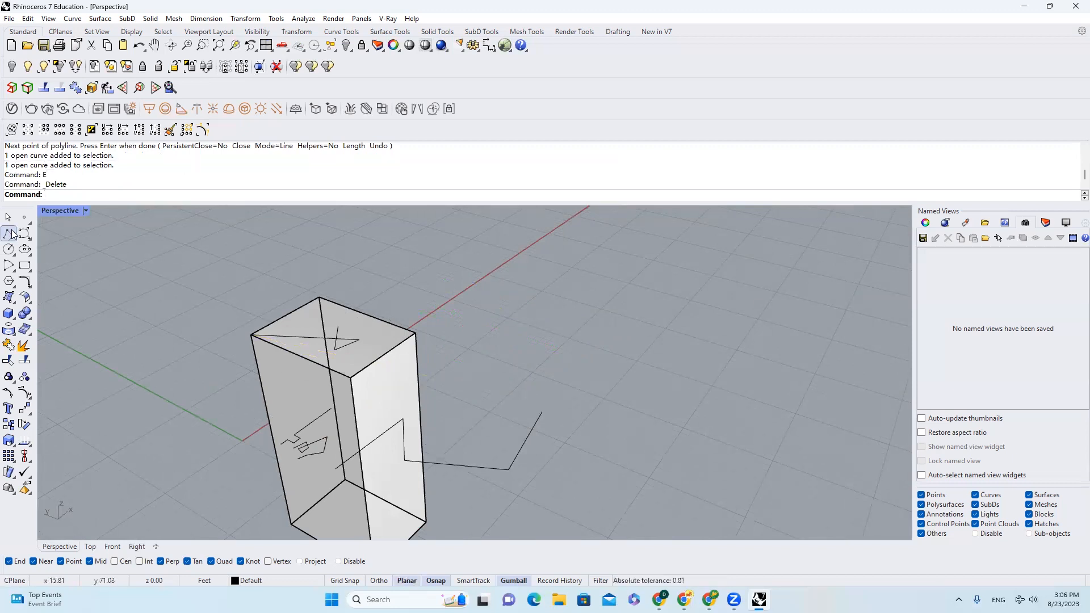
{"action": "left_click", "coordinate": [9, 234]}
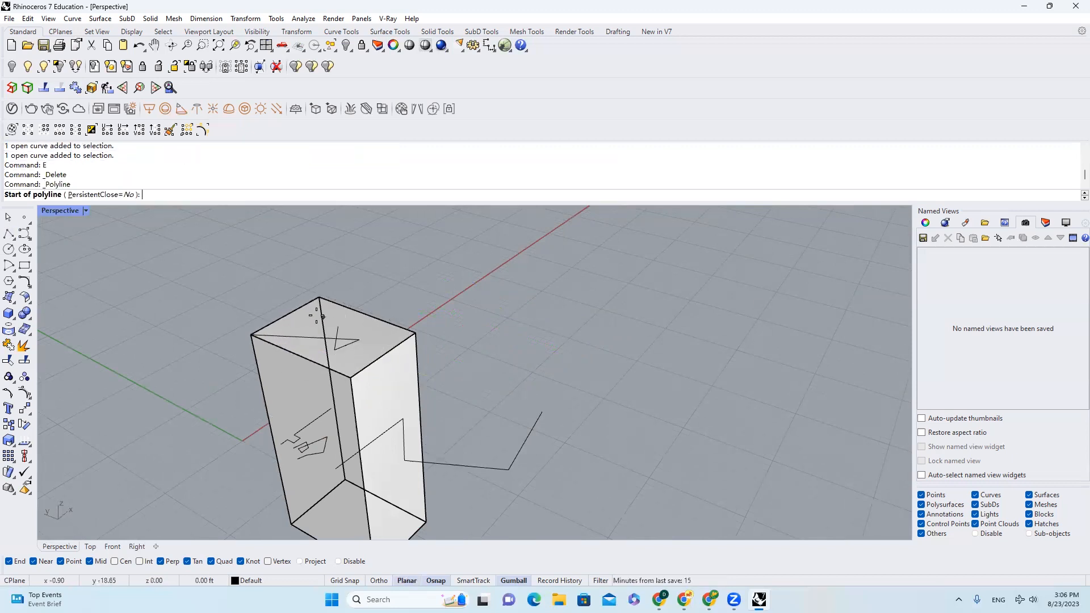
{"action": "left_click", "coordinate": [251, 335]}
{"action": "left_click", "coordinate": [467, 280]}
{"action": "left_click", "coordinate": [631, 322]}
{"action": "left_click", "coordinate": [748, 295]}
{"action": "right_click", "coordinate": [748, 294]}
Step: Select the new polyline, examine from several angles whether its points share one height, and deselect it
{"action": "left_click", "coordinate": [559, 304]}
{"action": "right_click_drag", "start_coordinate": [560, 305], "coordinate": [449, 341]}
{"action": "right_click_drag", "start_coordinate": [554, 282], "coordinate": [250, 319]}
{"action": "scroll", "coordinate": [286, 307], "scroll_direction": "up", "scroll_amount": 4}
{"action": "scroll", "coordinate": [299, 307], "scroll_direction": "down", "scroll_amount": 10}
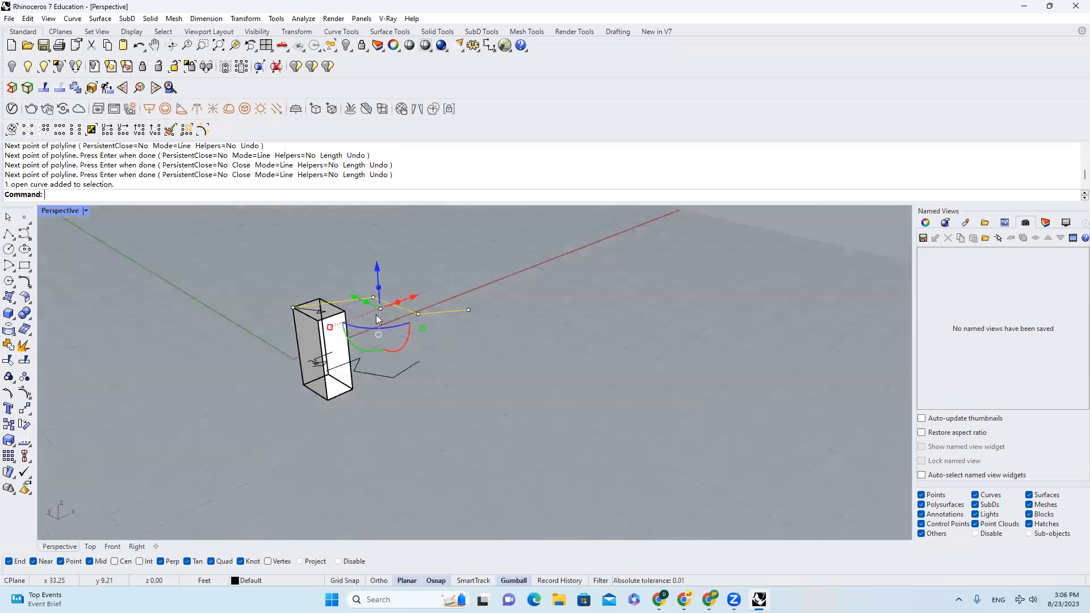
{"action": "scroll", "coordinate": [376, 317], "scroll_direction": "up", "scroll_amount": 4}
{"action": "left_click", "coordinate": [478, 426]}
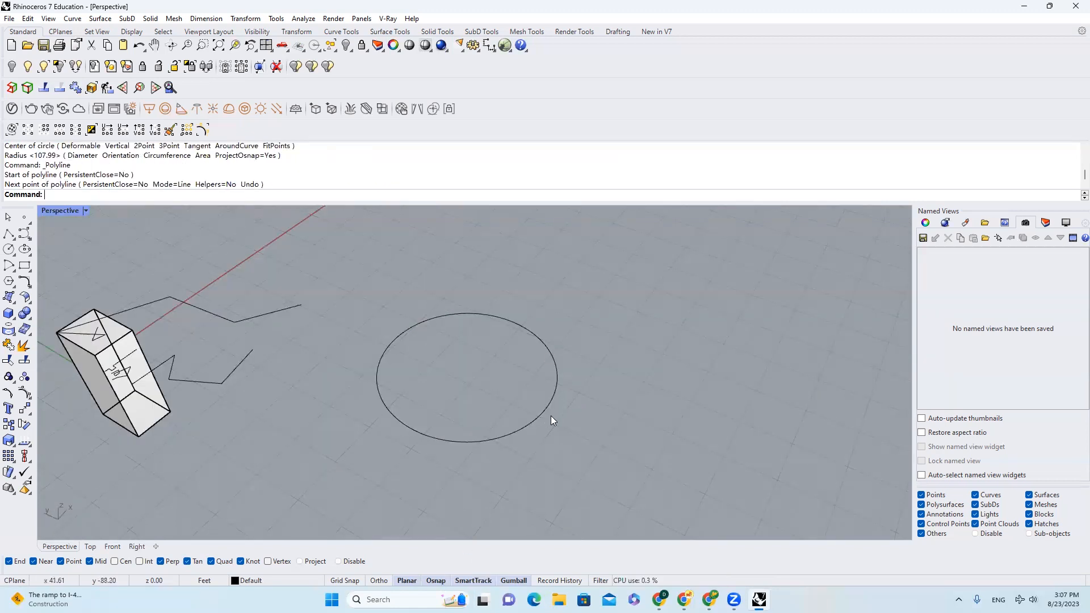
Step: Toggle Osnap off and back on, and place a point on the circle's edge using the Near snap
{"action": "left_click", "coordinate": [25, 218]}
{"action": "left_click", "coordinate": [439, 580]}
{"action": "scroll", "coordinate": [546, 413], "scroll_direction": "up", "scroll_amount": 2}
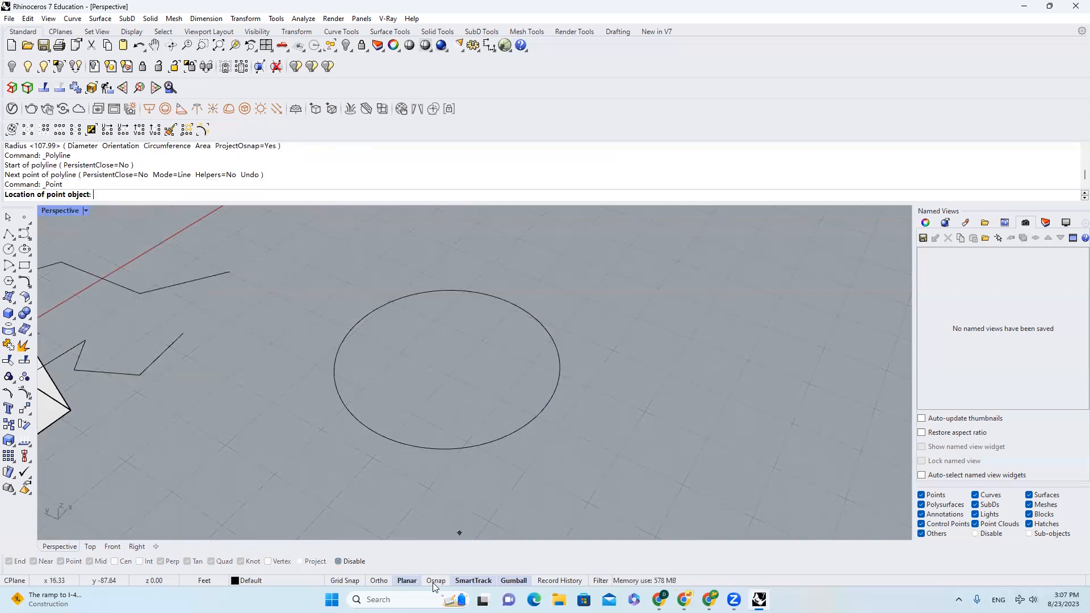
{"action": "left_click", "coordinate": [433, 581]}
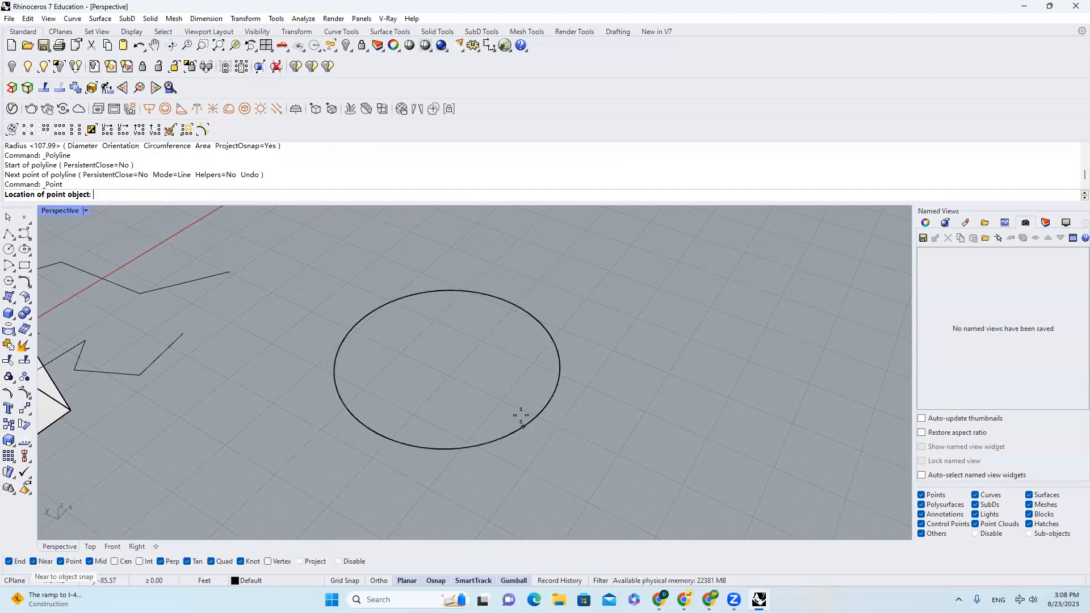
{"action": "scroll", "coordinate": [503, 441], "scroll_direction": "up", "scroll_amount": 5}
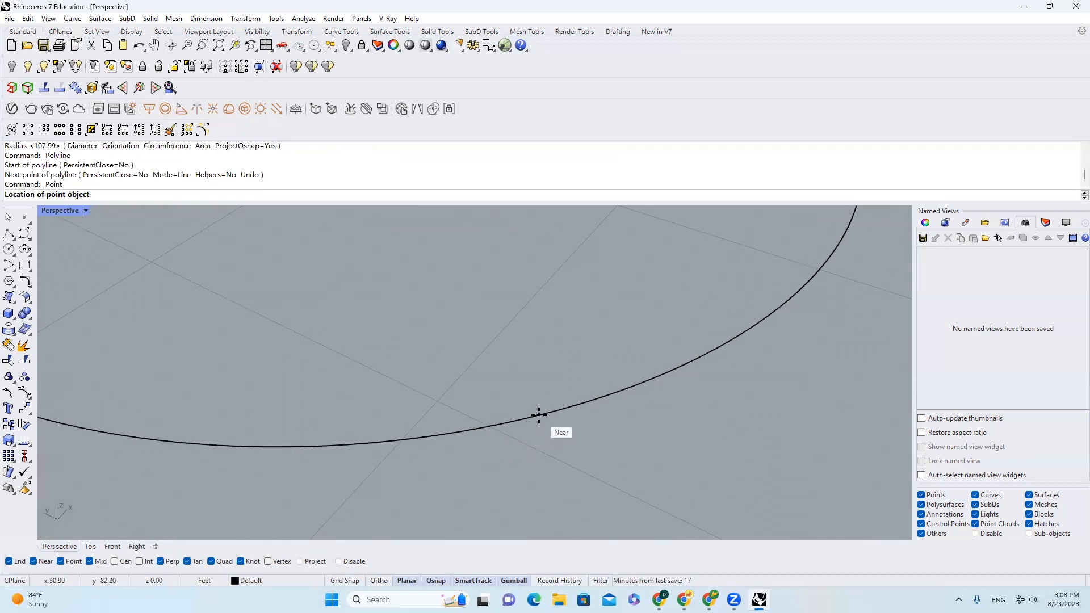
{"action": "left_click", "coordinate": [510, 412]}
{"action": "scroll", "coordinate": [534, 409], "scroll_direction": "down", "scroll_amount": 6}
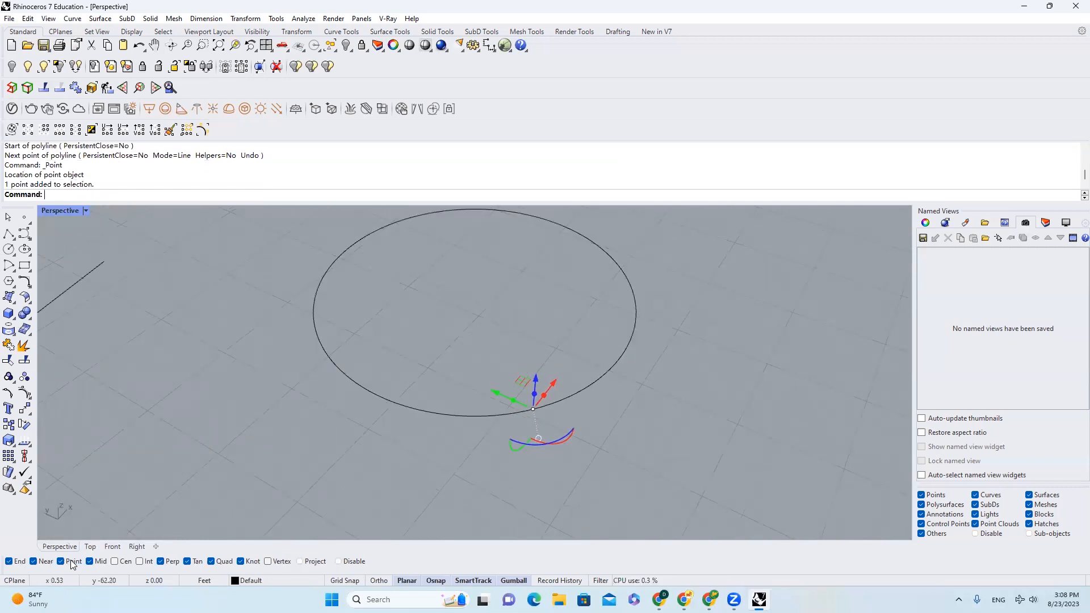
Step: Turn off the Near snap, place a point by eye at the circle's edge, and examine its position from another angle
{"action": "left_click", "coordinate": [33, 562]}
{"action": "key", "text": "Escape"}
{"action": "left_click", "coordinate": [24, 217]}
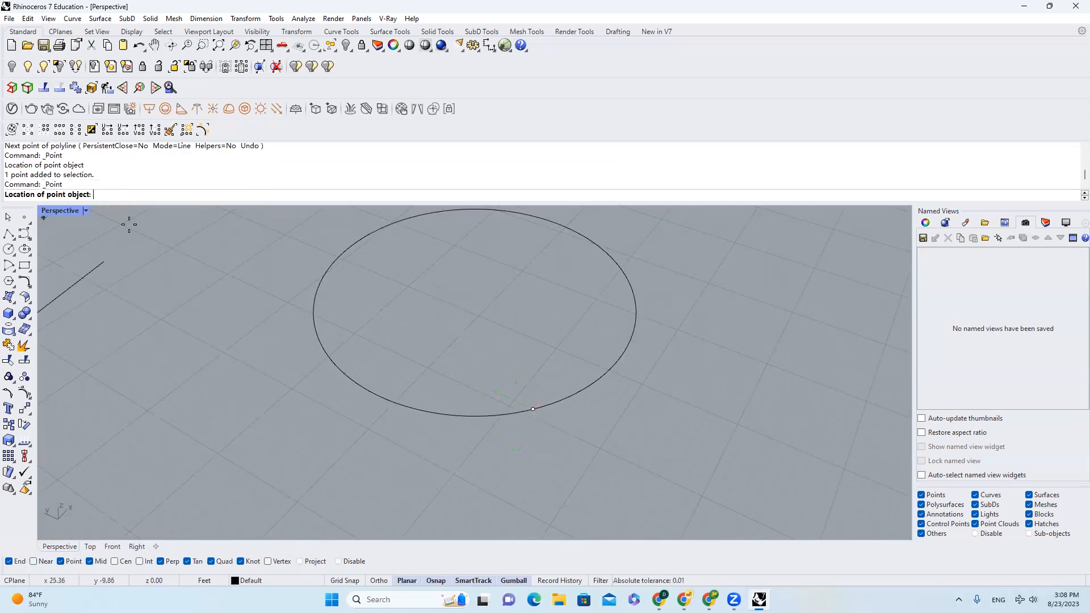
{"action": "scroll", "coordinate": [591, 380], "scroll_direction": "up", "scroll_amount": 8}
{"action": "scroll", "coordinate": [479, 321], "scroll_direction": "up", "scroll_amount": 4}
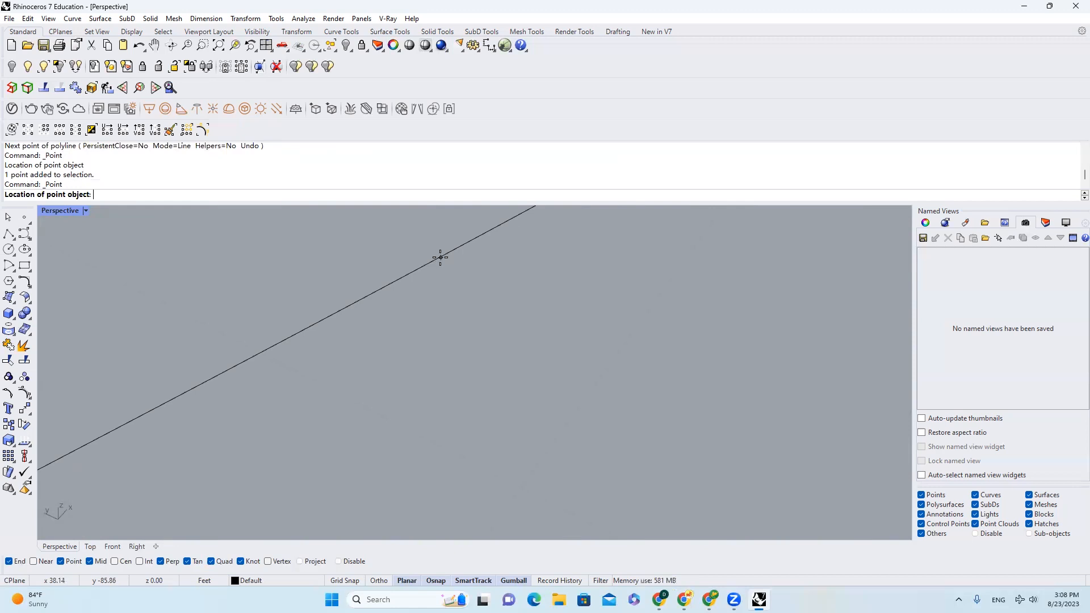
{"action": "left_click", "coordinate": [440, 257]}
{"action": "left_click", "coordinate": [441, 258]}
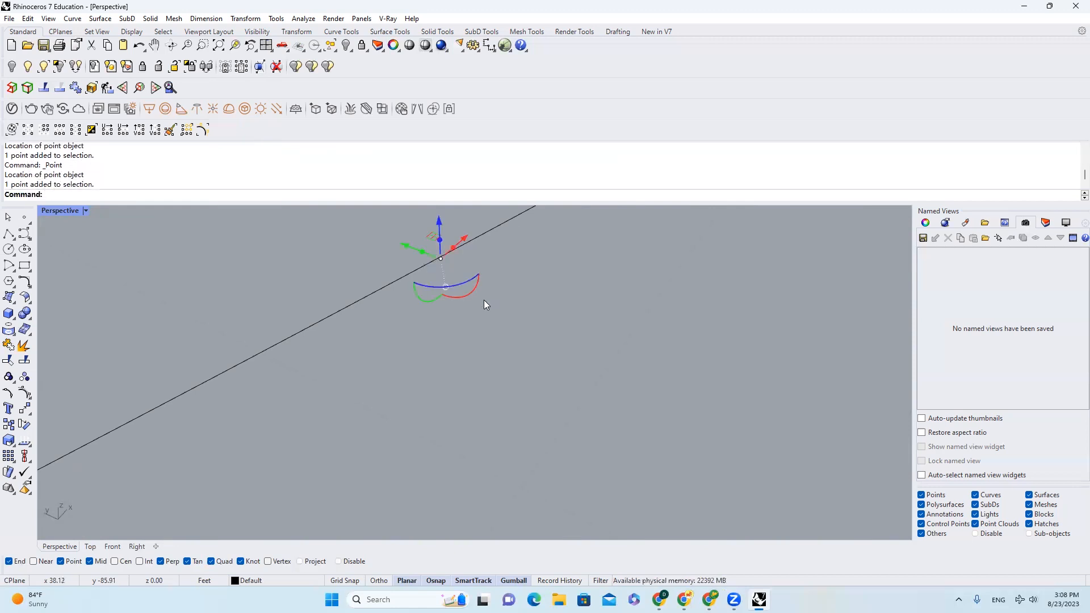
{"action": "right_click_drag", "start_coordinate": [483, 300], "coordinate": [559, 349]}
{"action": "right_click_drag", "start_coordinate": [376, 409], "coordinate": [405, 352]}
{"action": "key", "text": "Escape"}
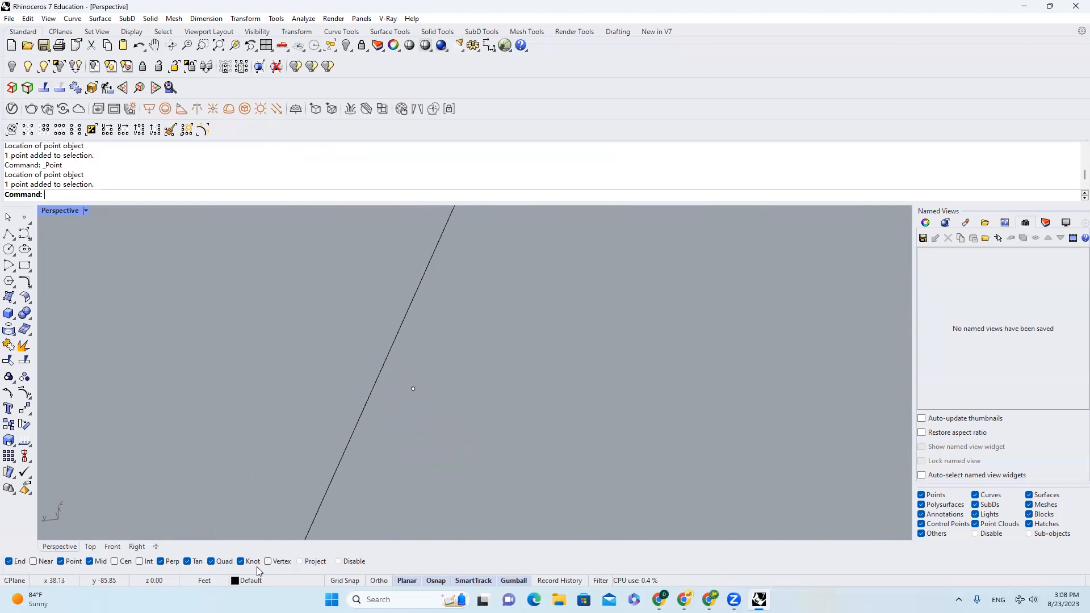
Step: Turn the Near snap back on and place another point on the circle's edge
{"action": "left_click", "coordinate": [32, 561]}
{"action": "key", "text": "Return"}
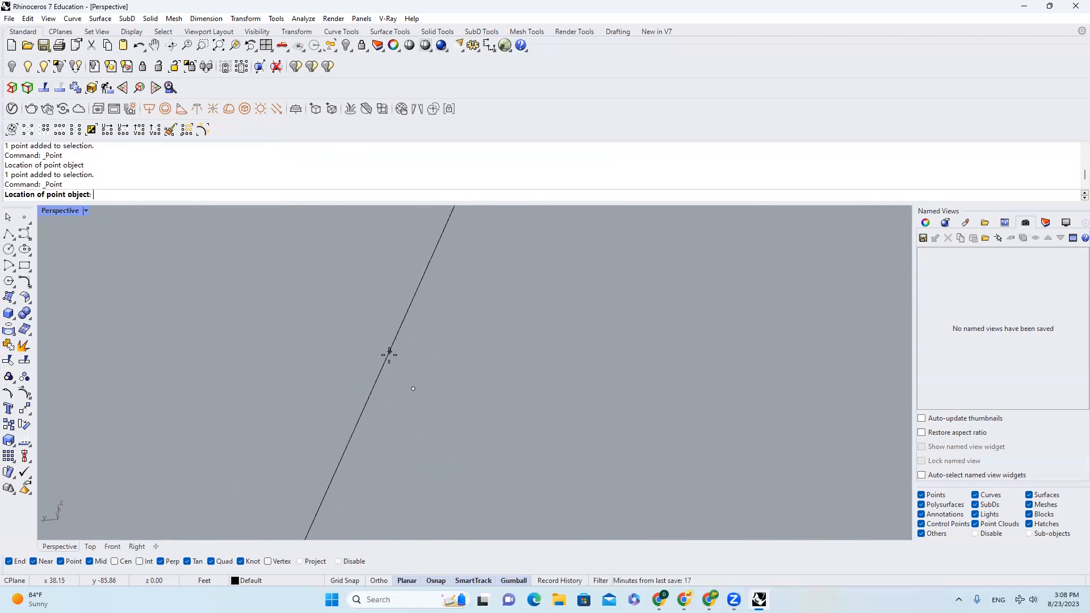
{"action": "scroll", "coordinate": [385, 421], "scroll_direction": "down", "scroll_amount": 10}
{"action": "scroll", "coordinate": [391, 407], "scroll_direction": "up", "scroll_amount": 5}
{"action": "left_click", "coordinate": [391, 410]}
Step: Delete two of the test points at the circle's edge
{"action": "right_click_drag", "start_coordinate": [368, 379], "coordinate": [393, 404]}
{"action": "right_click_drag", "start_coordinate": [393, 405], "coordinate": [394, 403]}
{"action": "type", "text": "E"}
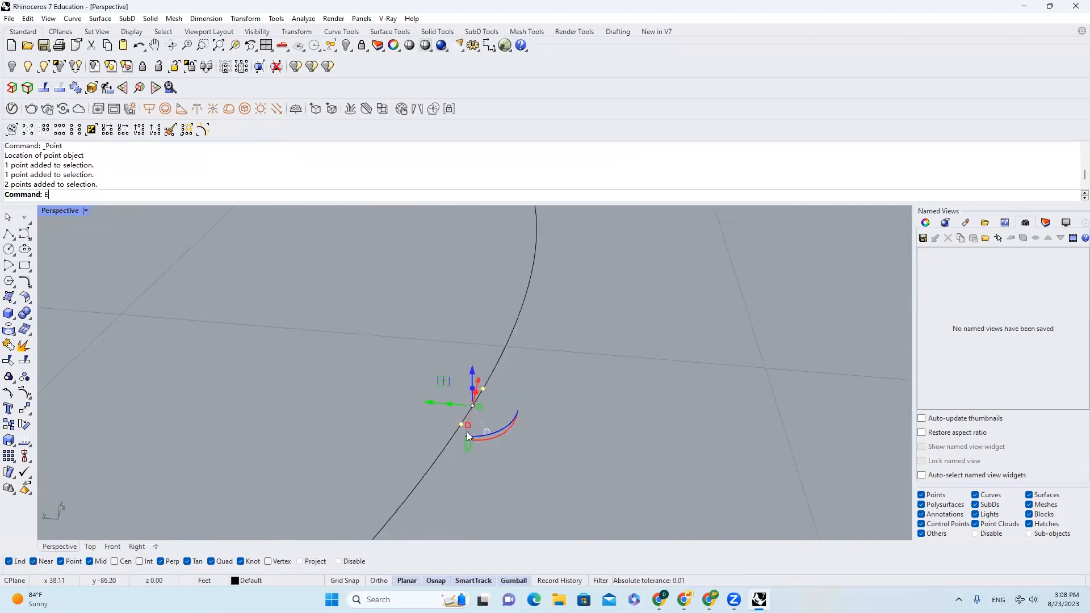
{"action": "key", "text": "Return"}
{"action": "scroll", "coordinate": [412, 414], "scroll_direction": "down", "scroll_amount": 3}
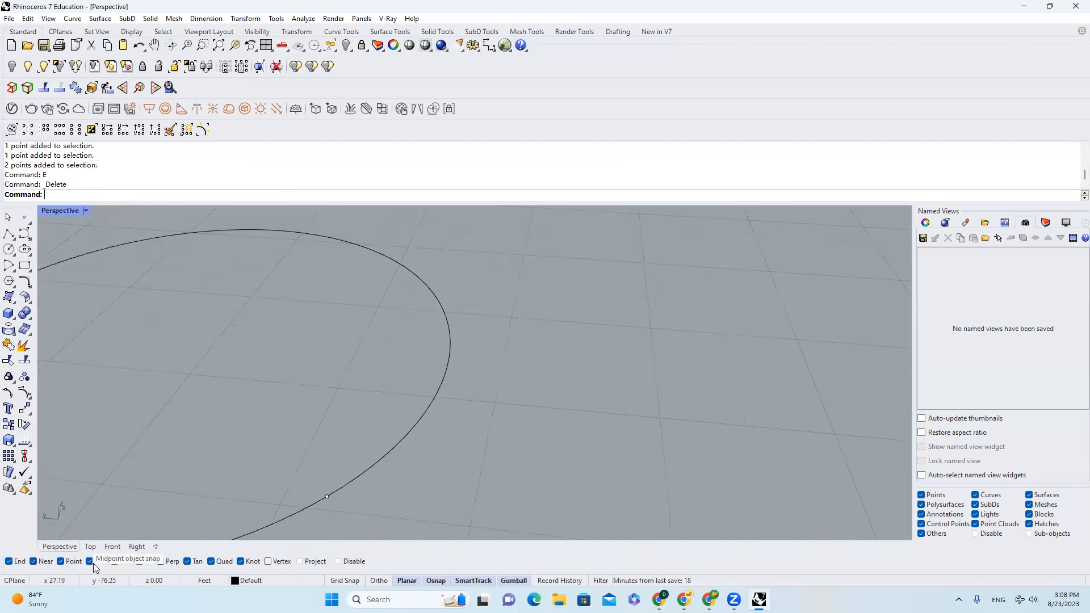
Step: Turn on the Cen snap and draw a short single-segment polyline starting at the circle's centre
{"action": "scroll", "coordinate": [645, 394], "scroll_direction": "down", "scroll_amount": 3}
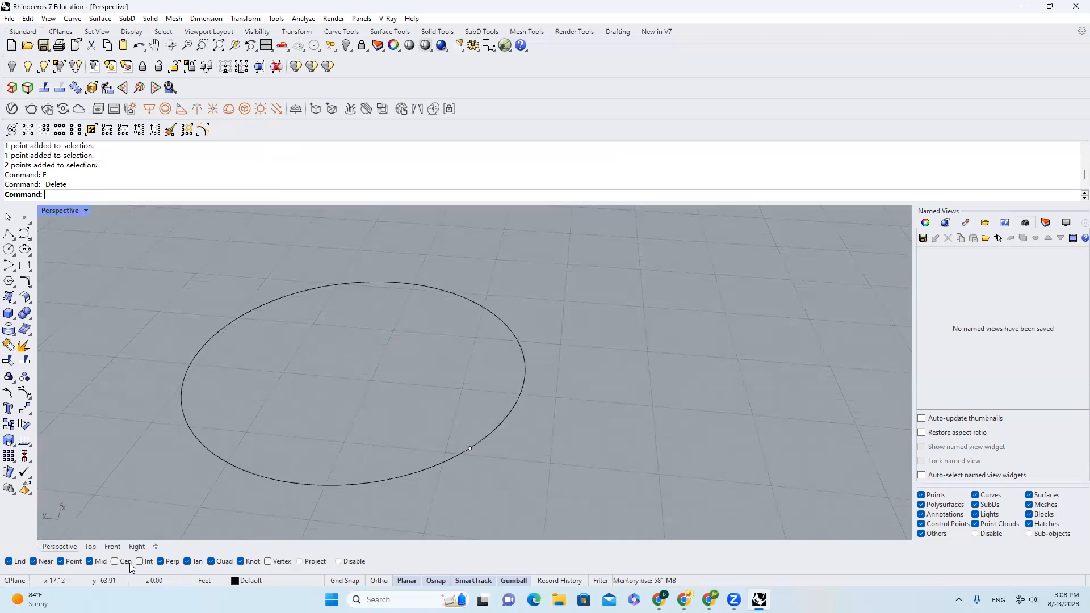
{"action": "left_click", "coordinate": [301, 479]}
{"action": "left_click", "coordinate": [117, 473]}
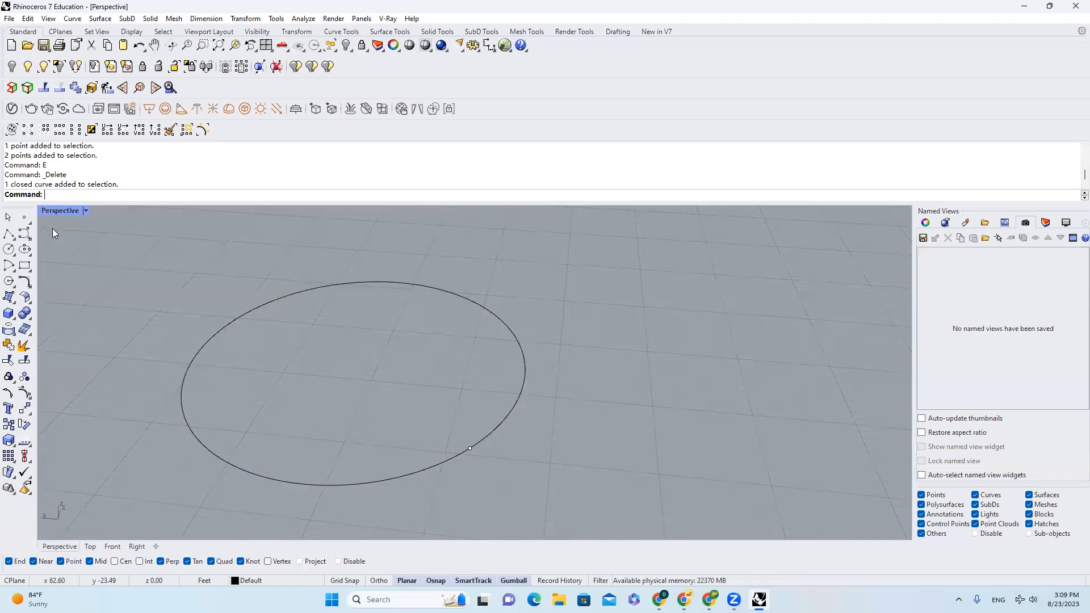
{"action": "left_click", "coordinate": [115, 562]}
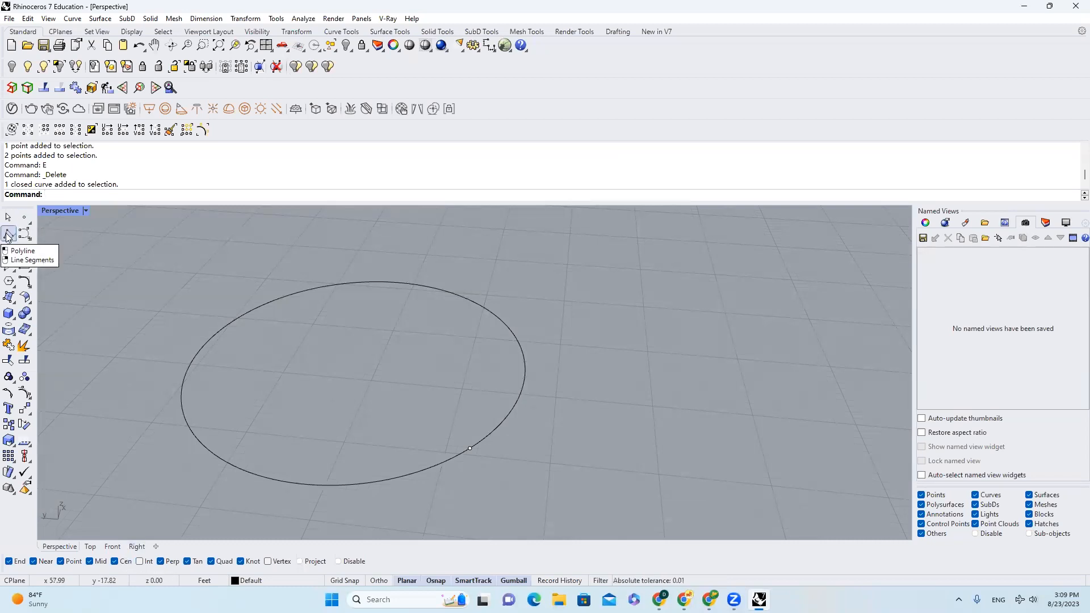
{"action": "left_click", "coordinate": [7, 234]}
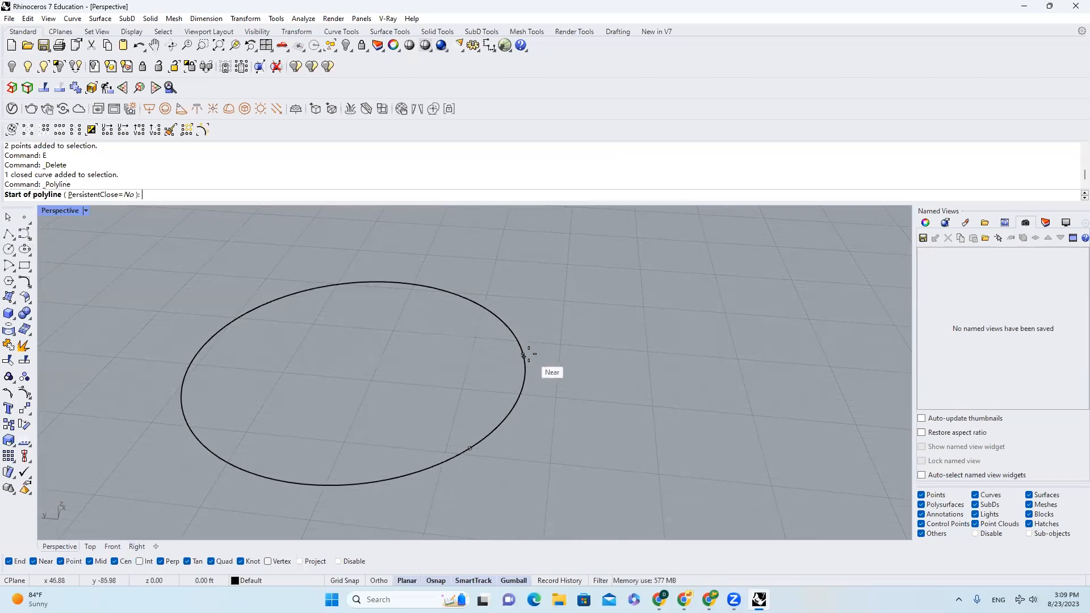
{"action": "left_click", "coordinate": [453, 293]}
{"action": "scroll", "coordinate": [383, 338], "scroll_direction": "up", "scroll_amount": 3}
{"action": "scroll", "coordinate": [384, 335], "scroll_direction": "down", "scroll_amount": 3}
{"action": "left_click", "coordinate": [365, 418]}
{"action": "key", "text": "Return"}
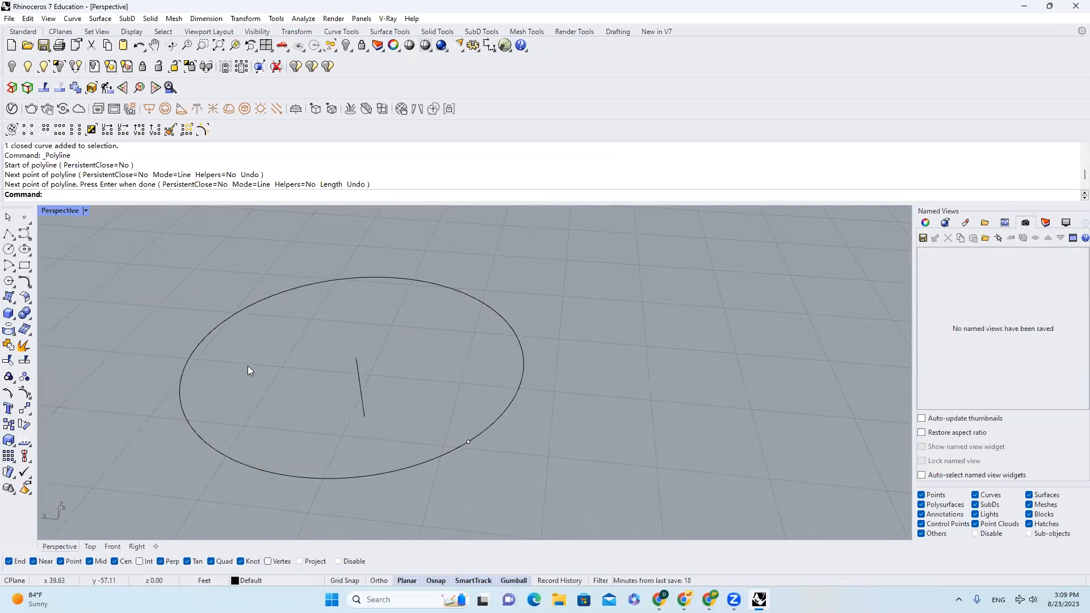
Step: Draw a single-segment polyline crossing the circle's edge, from outside the circle to inside it
{"action": "left_click", "coordinate": [9, 234]}
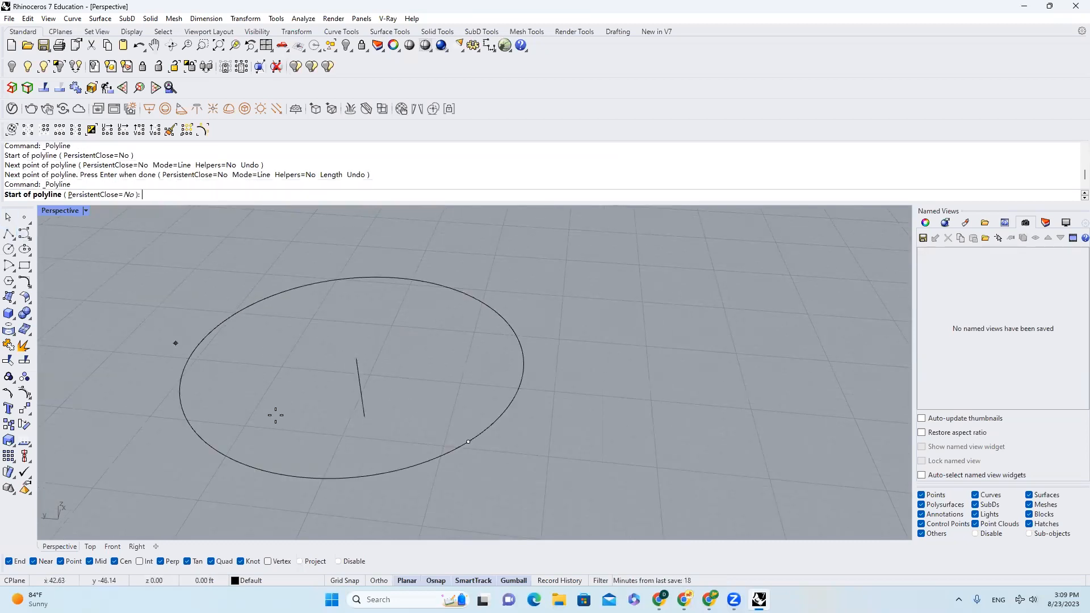
{"action": "left_click", "coordinate": [115, 364]}
{"action": "left_click", "coordinate": [280, 319]}
{"action": "key", "text": "Return"}
Step: Turn on the Int snap and place a point where the line crosses the circle
{"action": "right_click_drag", "start_coordinate": [281, 321], "coordinate": [292, 362]}
{"action": "scroll", "coordinate": [292, 362], "scroll_direction": "down", "scroll_amount": 4}
{"action": "scroll", "coordinate": [277, 346], "scroll_direction": "up", "scroll_amount": 10}
{"action": "scroll", "coordinate": [274, 352], "scroll_direction": "up", "scroll_amount": 2}
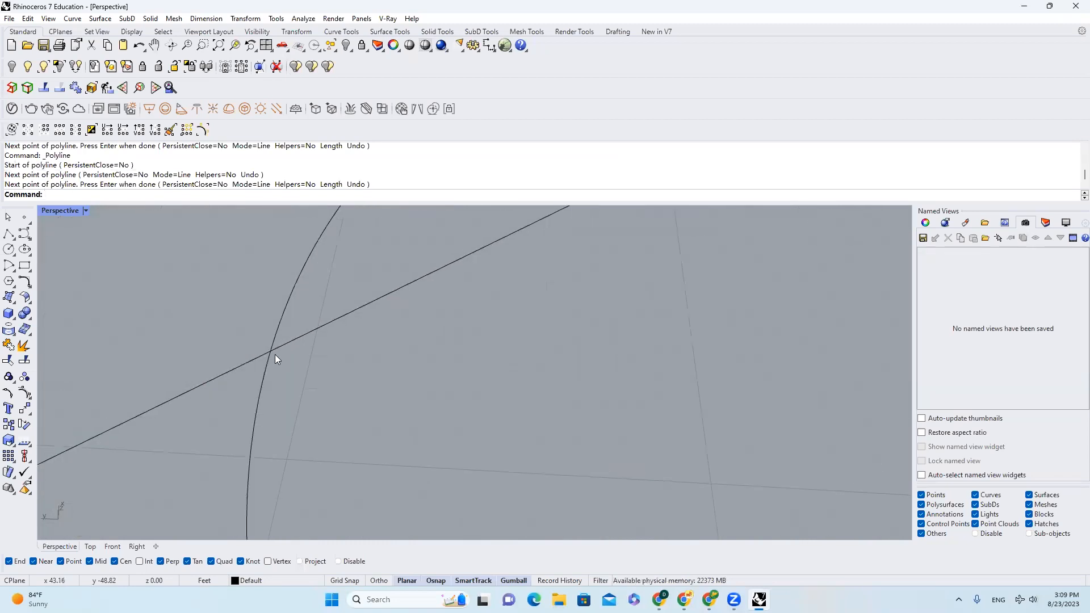
{"action": "scroll", "coordinate": [264, 347], "scroll_direction": "up", "scroll_amount": 5}
{"action": "scroll", "coordinate": [320, 359], "scroll_direction": "down", "scroll_amount": 12}
{"action": "right_click_drag", "start_coordinate": [320, 358], "coordinate": [311, 333]}
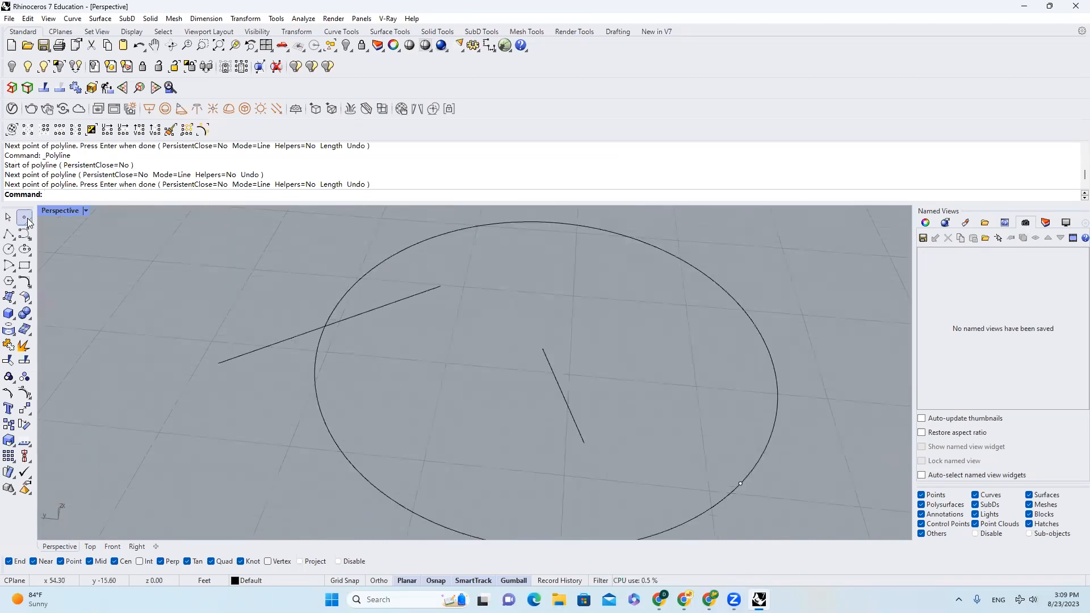
{"action": "left_click", "coordinate": [26, 218]}
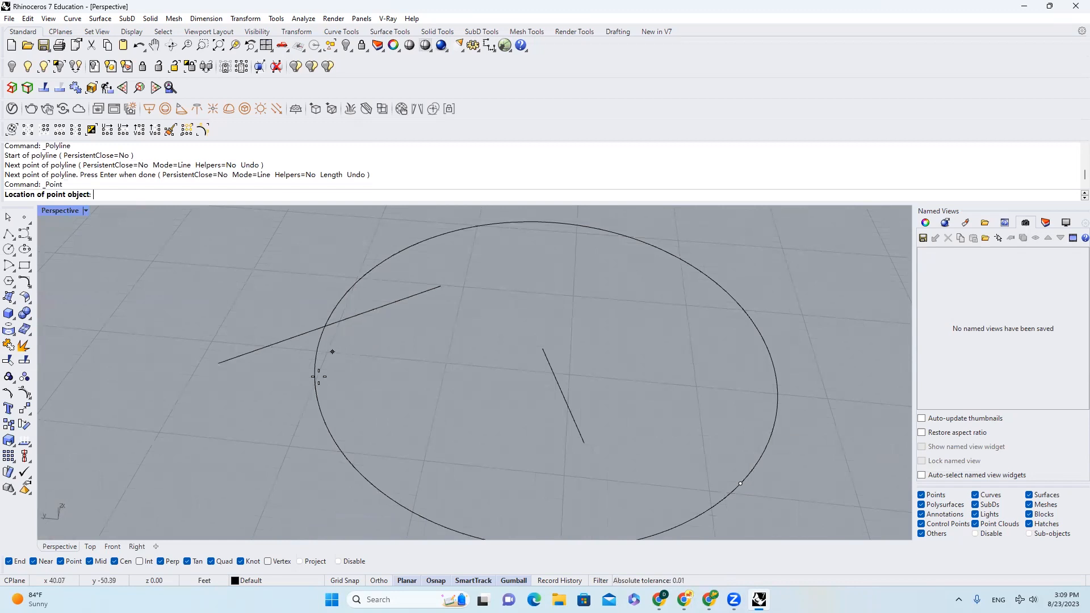
{"action": "left_click", "coordinate": [151, 561]}
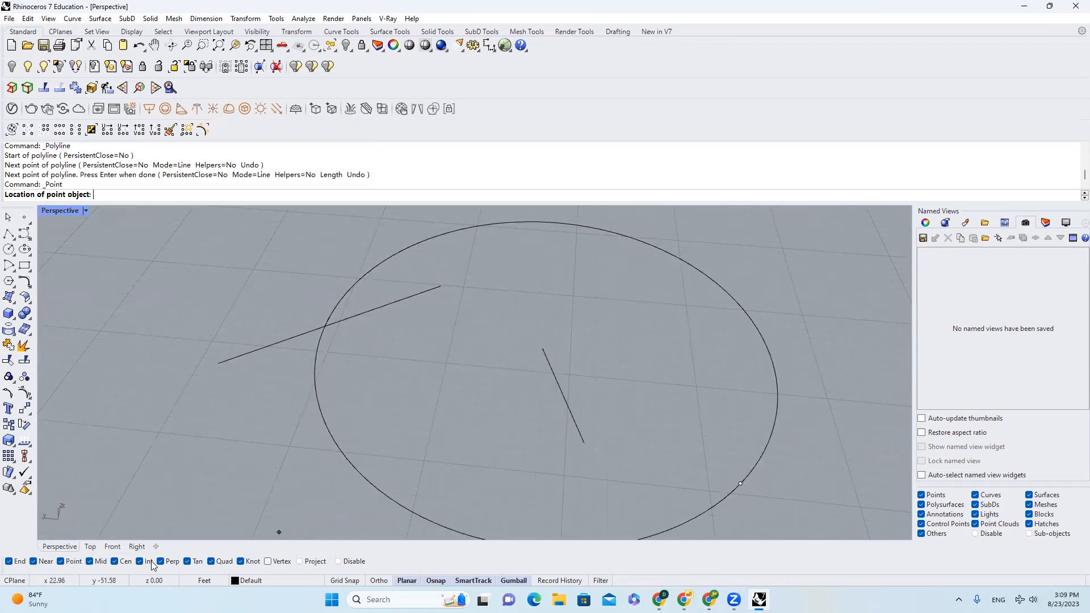
{"action": "left_click", "coordinate": [333, 334]}
{"action": "scroll", "coordinate": [331, 329], "scroll_direction": "up", "scroll_amount": 12}
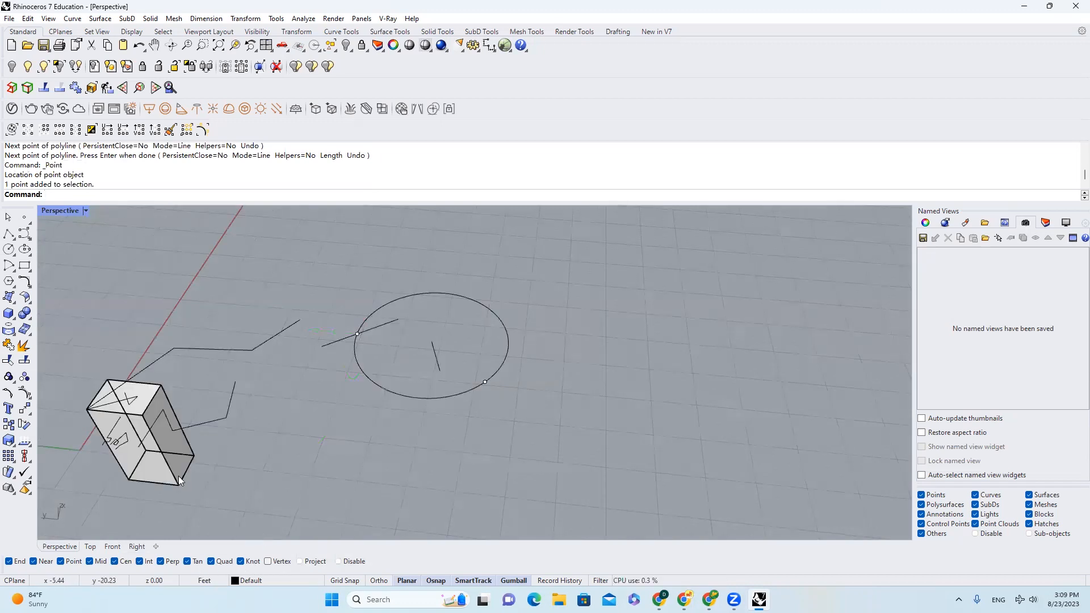
Step: Select the box, curves and points together with a crossing window, and deselect them
{"action": "scroll", "coordinate": [411, 336], "scroll_direction": "down", "scroll_amount": 2}
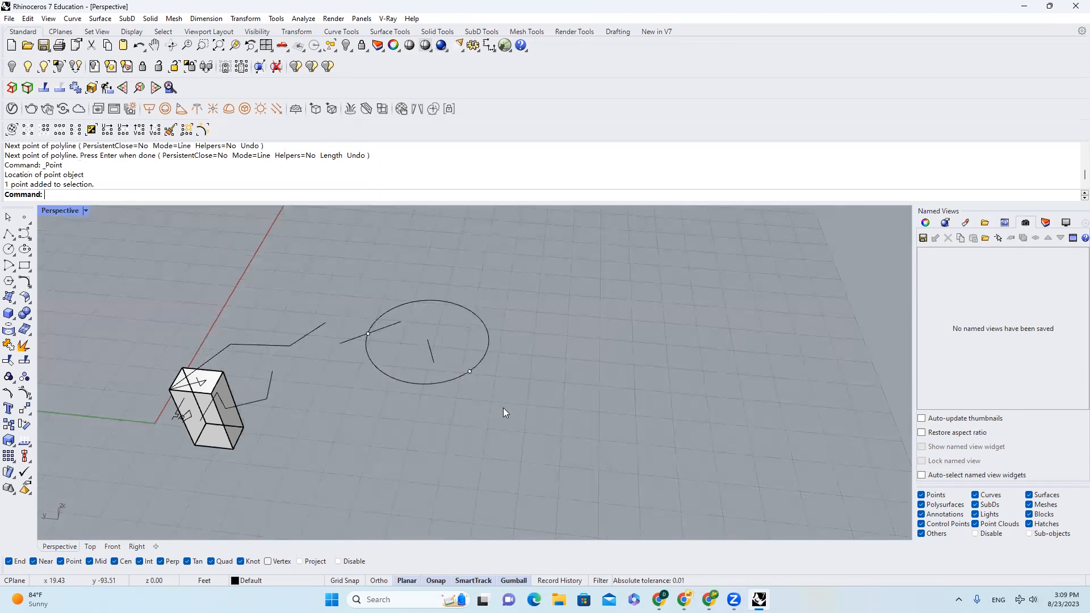
{"action": "left_click_drag", "start_coordinate": [553, 440], "coordinate": [299, 317]}
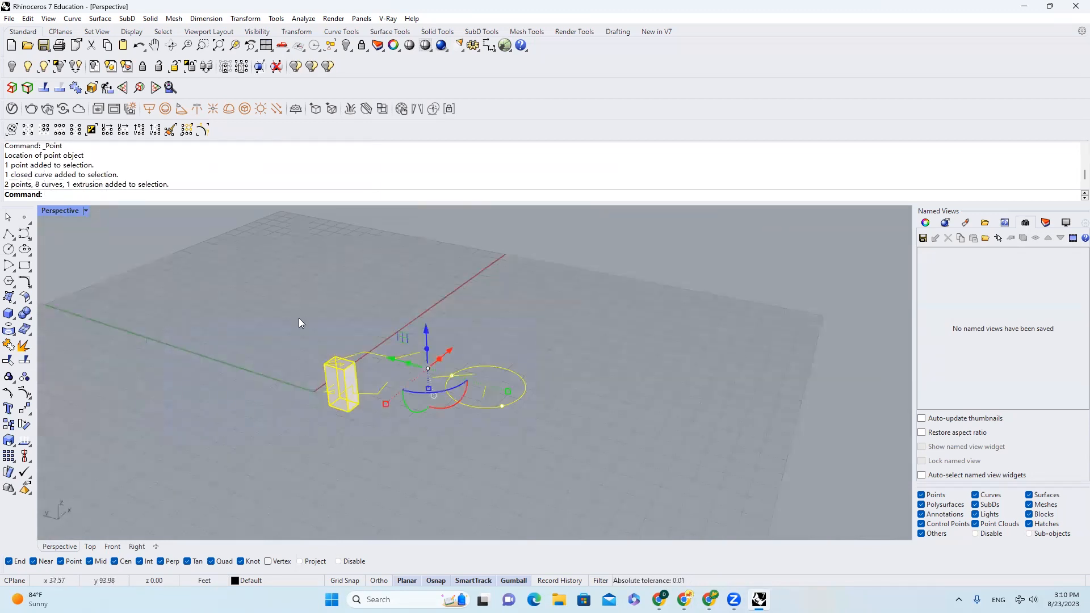
{"action": "left_click", "coordinate": [299, 318]}
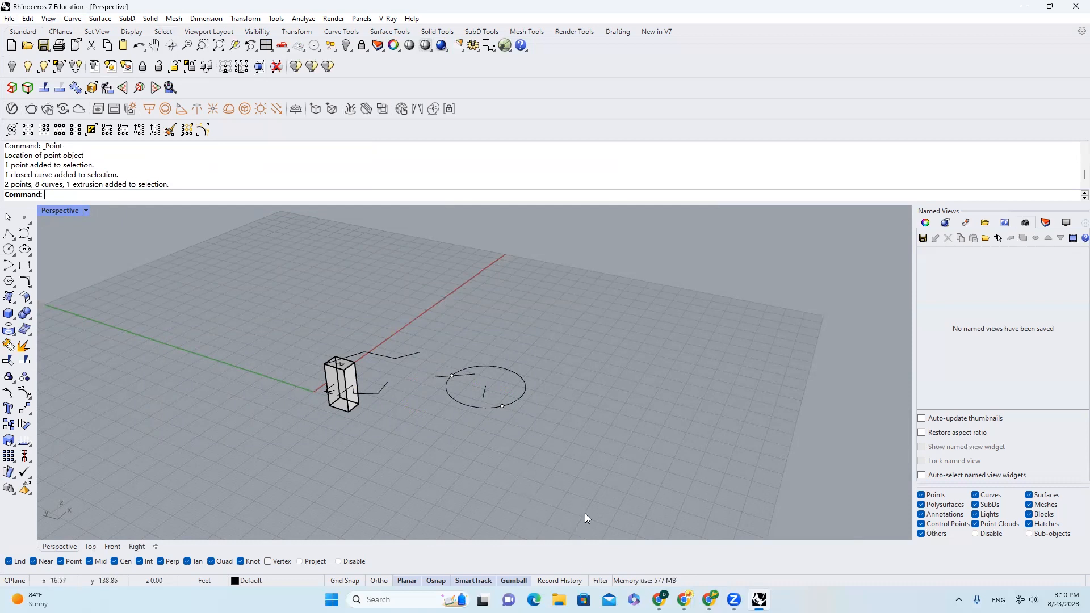
Step: Select the point at the crossing of the line and circle, and deselect it
{"action": "scroll", "coordinate": [454, 374], "scroll_direction": "up", "scroll_amount": 4}
{"action": "left_click", "coordinate": [482, 371]}
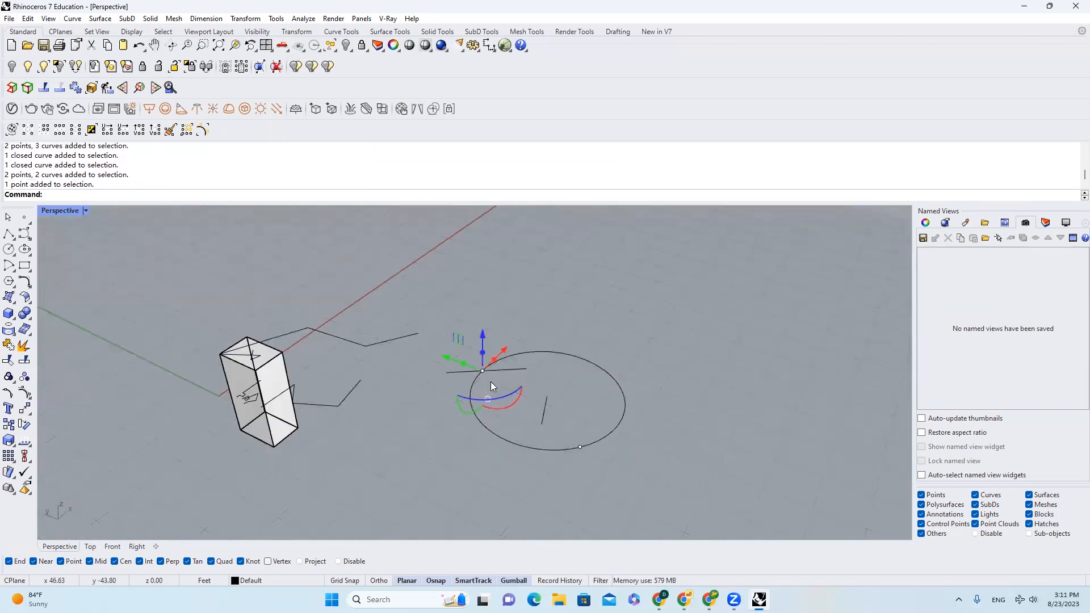
{"action": "left_click", "coordinate": [561, 403]}
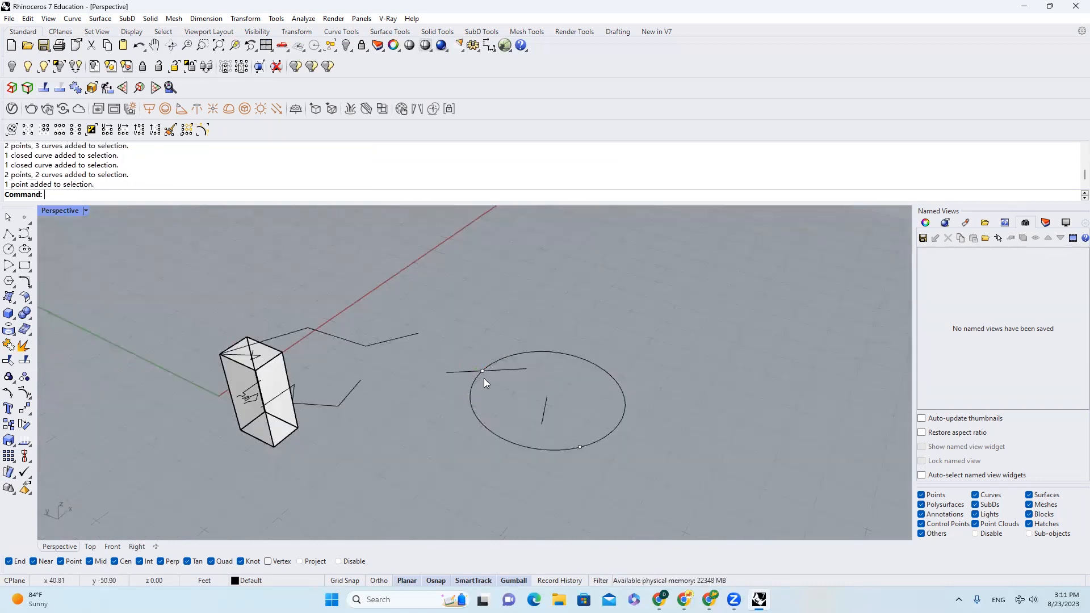
{"action": "scroll", "coordinate": [484, 379], "scroll_direction": "down", "scroll_amount": 3}
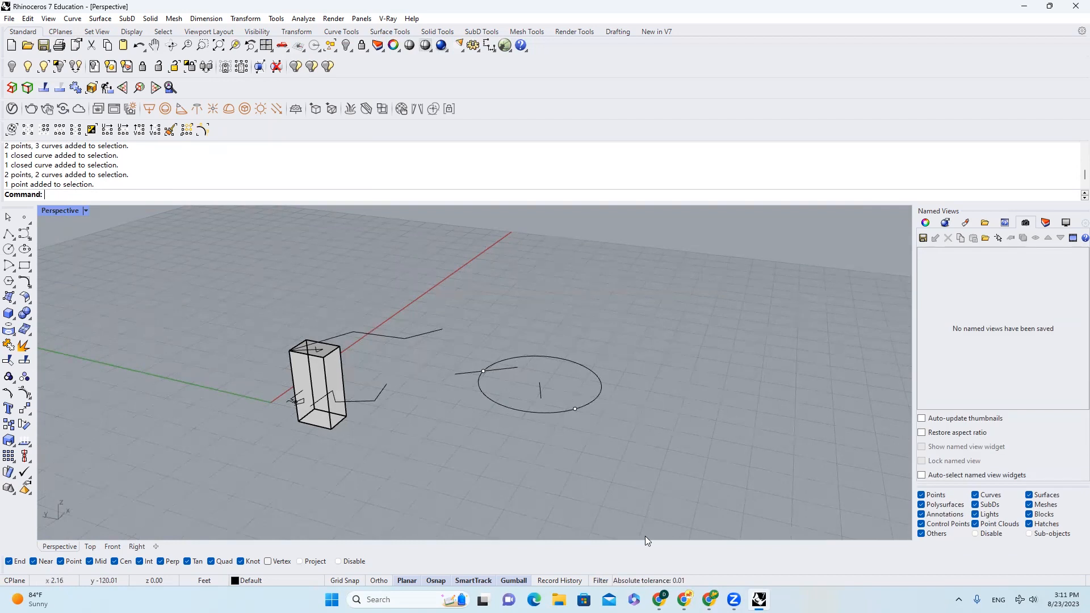
Step: Float the Selection Filter over the viewport and exclude curves, surfaces and polysurfaces from selection
{"action": "left_click_drag", "start_coordinate": [1010, 484], "coordinate": [606, 262]}
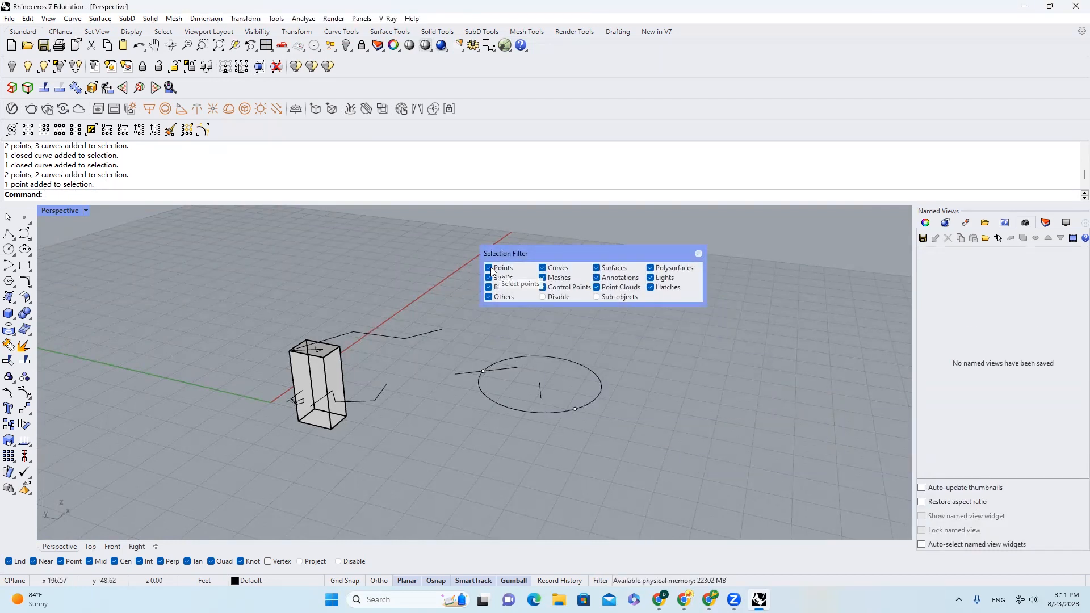
{"action": "left_click", "coordinate": [549, 268]}
{"action": "left_click", "coordinate": [597, 268]}
{"action": "left_click", "coordinate": [650, 268]}
Step: Draw selection windows over the whole model and over the circle to pick only the points, and deselect them
{"action": "left_click_drag", "start_coordinate": [253, 271], "coordinate": [707, 498]}
{"action": "left_click", "coordinate": [697, 359]}
{"action": "left_click_drag", "start_coordinate": [466, 338], "coordinate": [602, 420]}
{"action": "right_click_drag", "start_coordinate": [600, 394], "coordinate": [595, 443]}
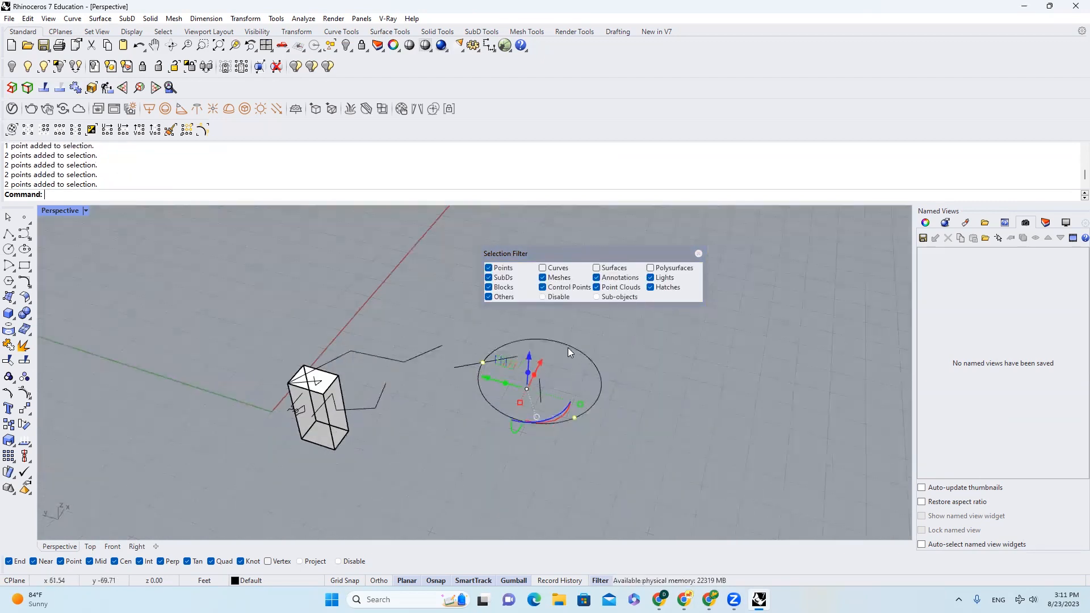
{"action": "left_click", "coordinate": [493, 334]}
Step: Exclude points from the selection filter, allow curves again, and select all objects that the filter permits
{"action": "left_click", "coordinate": [488, 268]}
{"action": "left_click", "coordinate": [559, 269]}
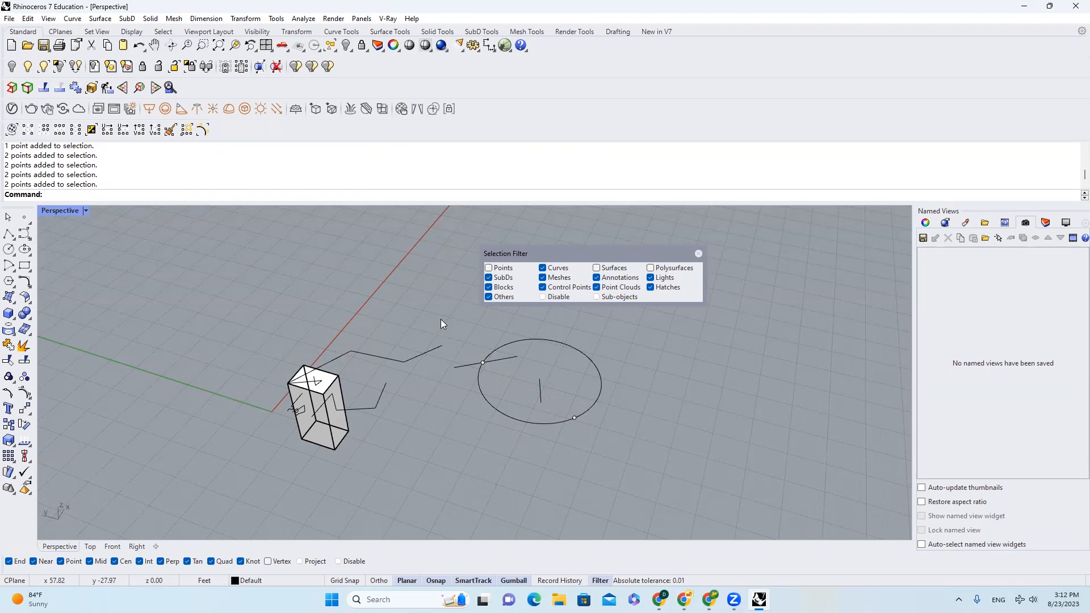
{"action": "key", "text": "ctrl+a"}
{"action": "right_click_drag", "start_coordinate": [441, 324], "coordinate": [421, 372]}
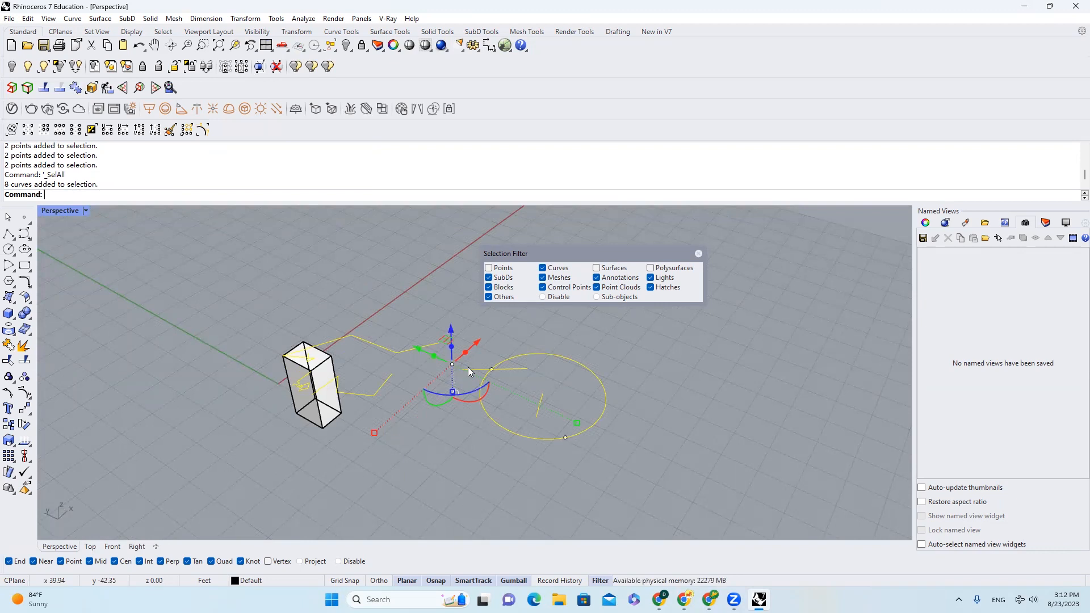
Step: Show the layer list and move all the selected curves to Layer 01
{"action": "left_click", "coordinate": [1046, 222]}
{"action": "right_click_drag", "start_coordinate": [318, 341], "coordinate": [260, 334]}
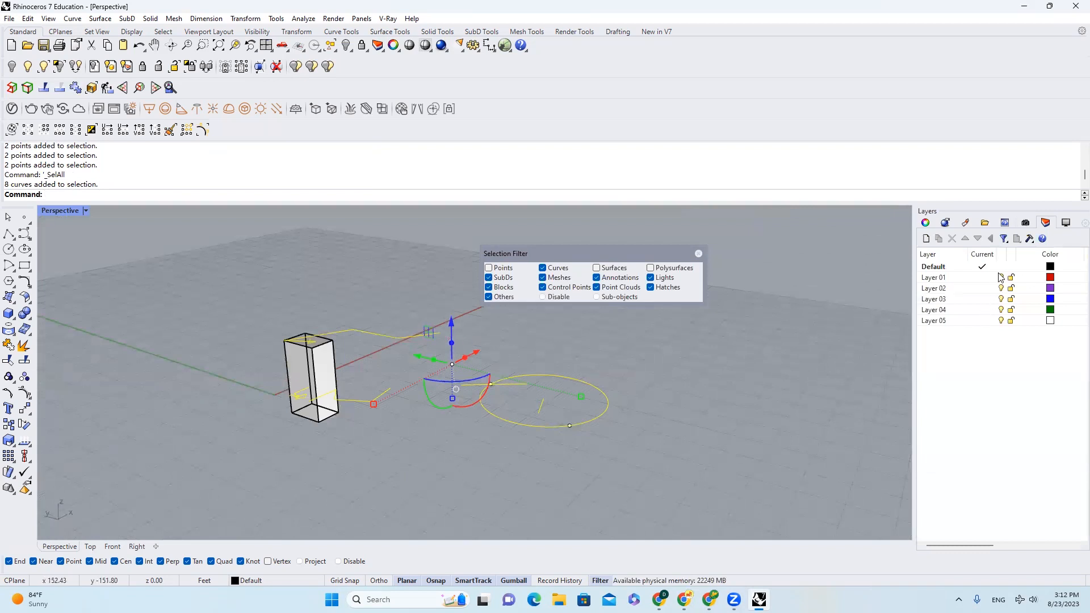
{"action": "left_click_drag", "start_coordinate": [243, 290], "coordinate": [670, 487]}
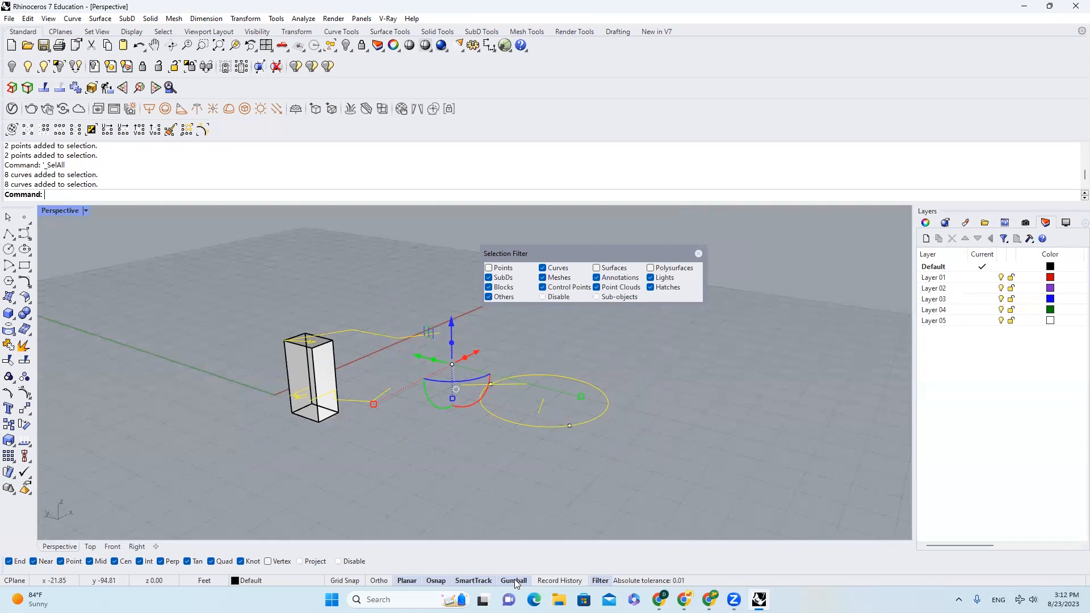
{"action": "left_click", "coordinate": [255, 582]}
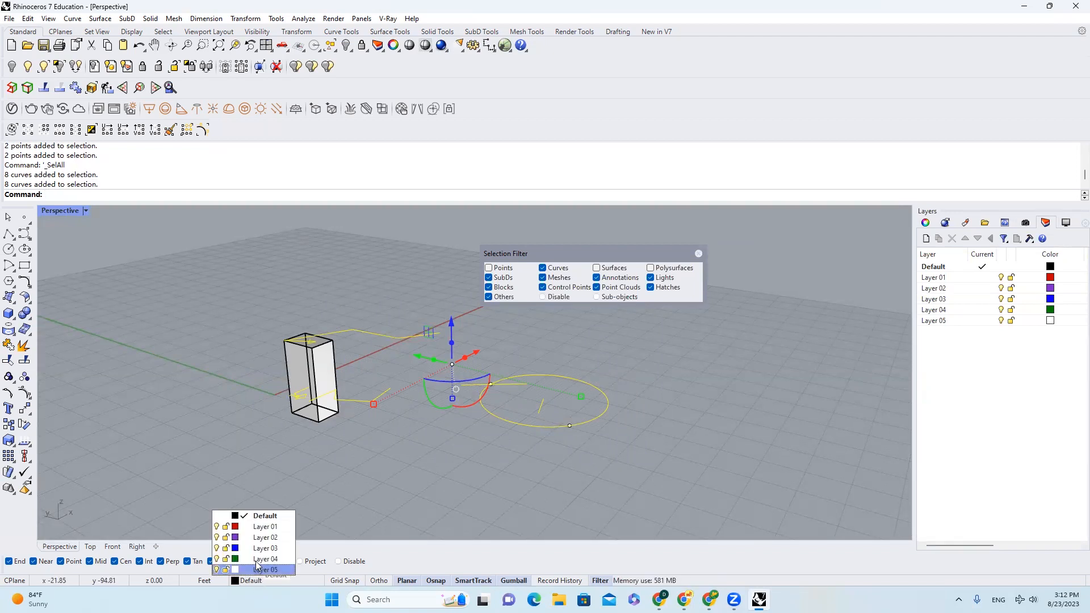
{"action": "left_click", "coordinate": [245, 528]}
{"action": "right_click_drag", "start_coordinate": [651, 424], "coordinate": [682, 409]}
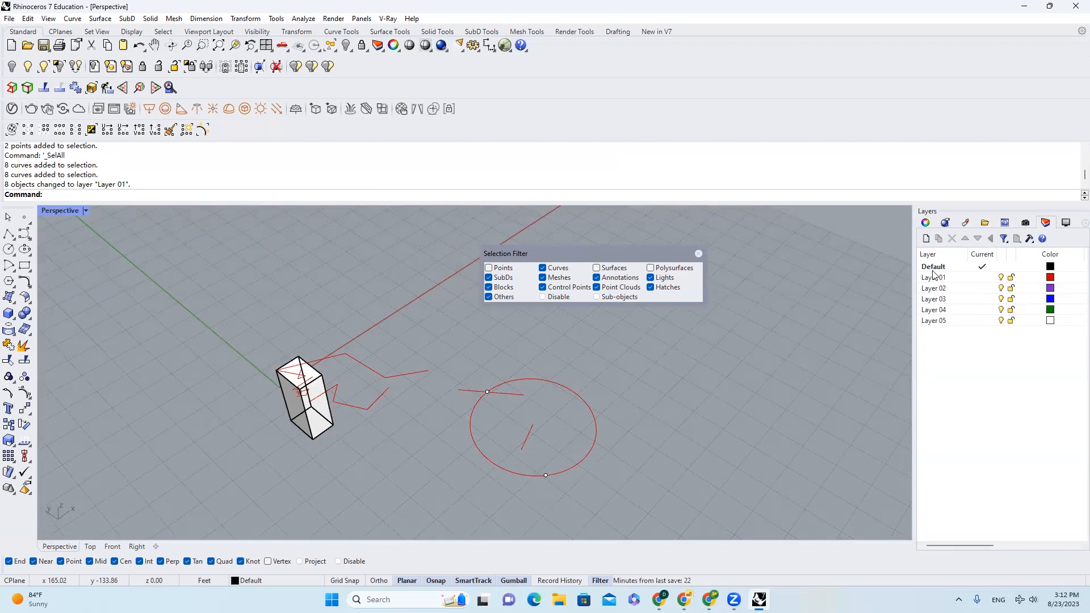
Step: Widen the layer list and rename Layer 01 as crv
{"action": "left_click_drag", "start_coordinate": [914, 273], "coordinate": [840, 273]}
{"action": "double_click", "coordinate": [874, 279]}
{"action": "type", "text": "crv"}
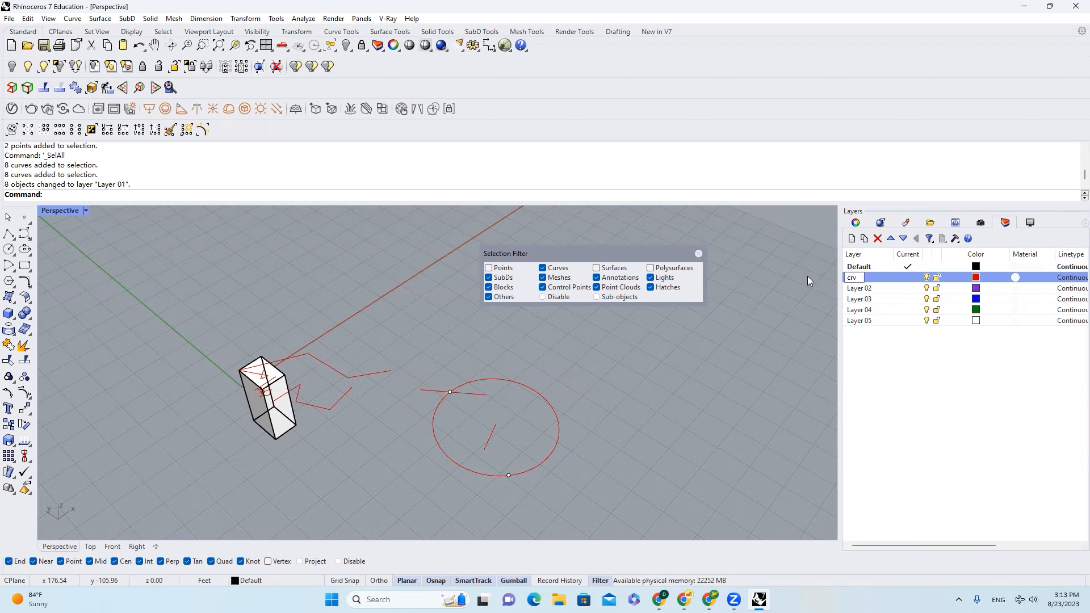
{"action": "key", "text": "Return"}
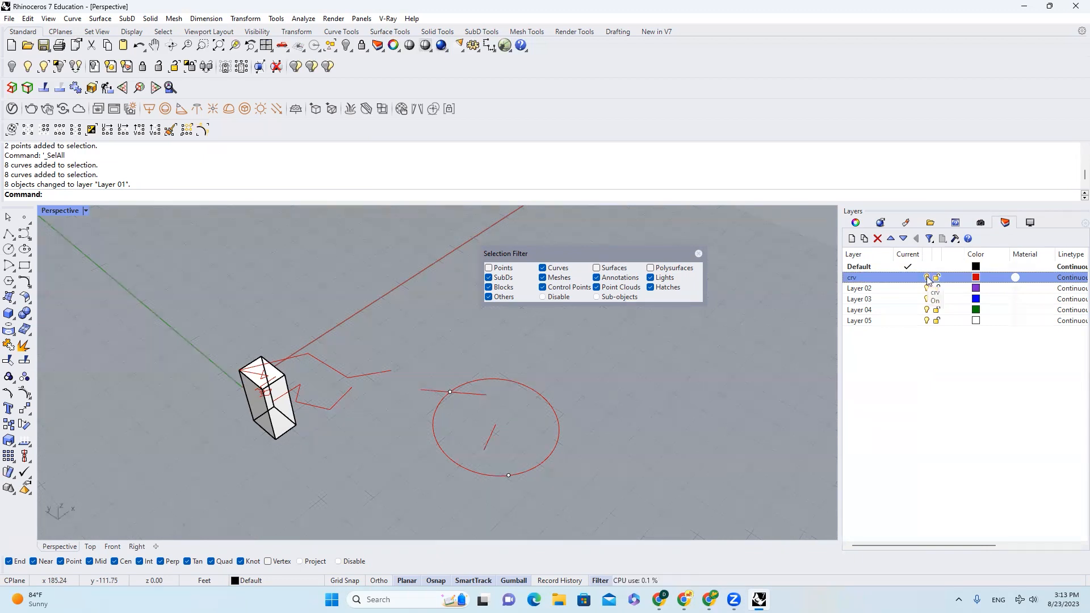
Step: Turn the crv layer off and back on, and lock it
{"action": "left_click", "coordinate": [928, 278]}
{"action": "left_click", "coordinate": [928, 277]}
{"action": "left_click", "coordinate": [936, 278]}
Step: Close the Selection Filter and try to select the locked curves with crossing windows around the circle and the whole model
{"action": "left_click", "coordinate": [699, 253]}
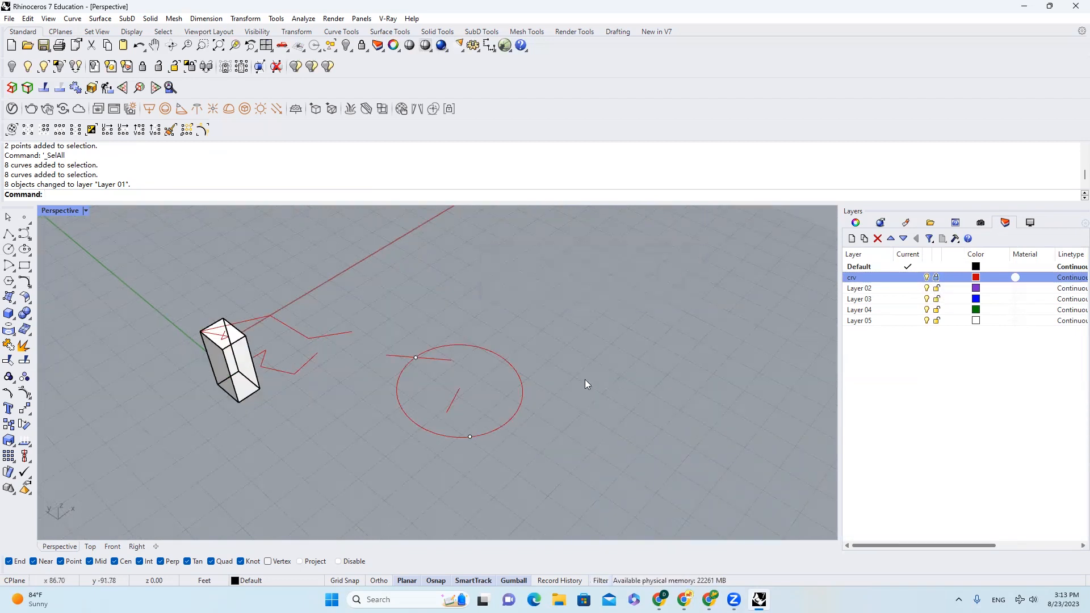
{"action": "left_click_drag", "start_coordinate": [498, 366], "coordinate": [507, 359]}
{"action": "left_click_drag", "start_coordinate": [546, 405], "coordinate": [492, 350]}
{"action": "left_click_drag", "start_coordinate": [589, 404], "coordinate": [401, 334]}
{"action": "left_click", "coordinate": [586, 384]}
{"action": "left_click_drag", "start_coordinate": [541, 459], "coordinate": [188, 292]}
{"action": "right_click_drag", "start_coordinate": [427, 376], "coordinate": [425, 332]}
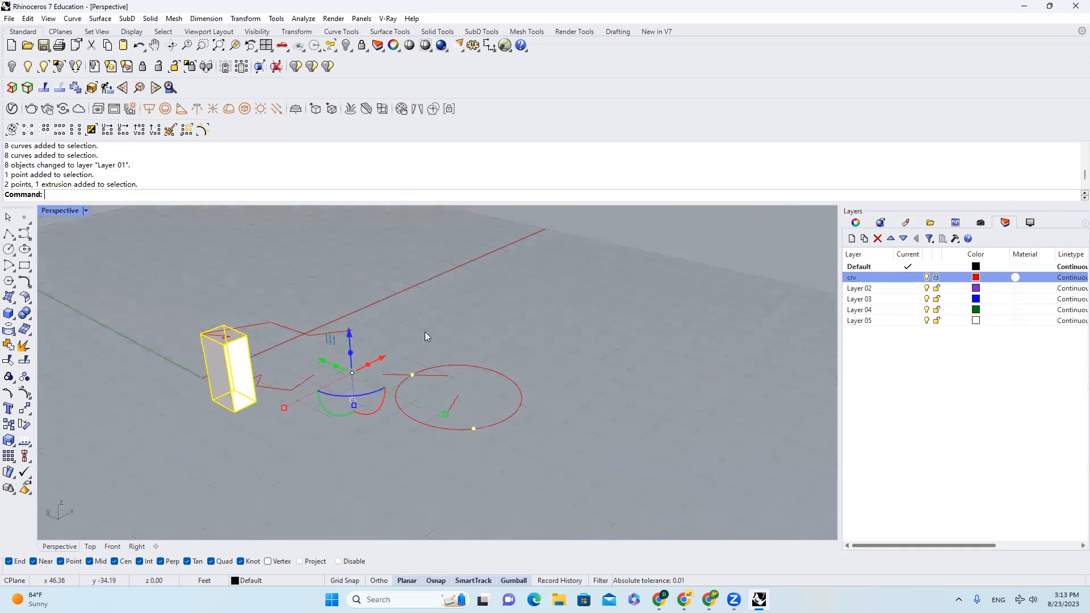
{"action": "left_click", "coordinate": [280, 283]}
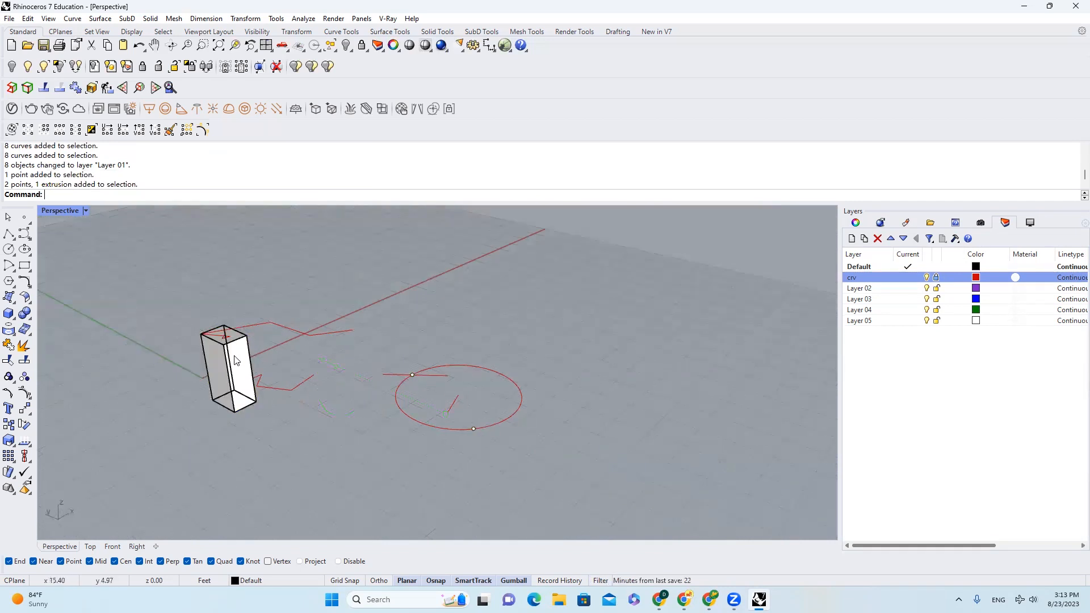
Step: Select the box alone, select the unlocked objects with a window across the model, and clear the selection
{"action": "left_click", "coordinate": [237, 361]}
{"action": "scroll", "coordinate": [238, 363], "scroll_direction": "down", "scroll_amount": 2}
{"action": "right_click_drag", "start_coordinate": [237, 362], "coordinate": [243, 386]}
{"action": "left_click_drag", "start_coordinate": [248, 283], "coordinate": [468, 404]}
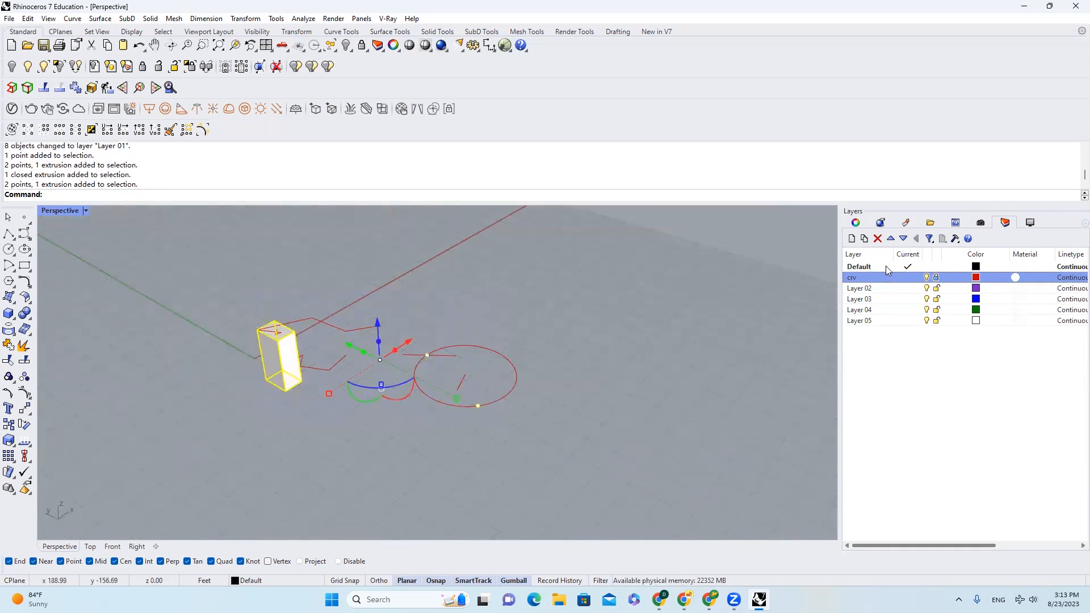
{"action": "left_click", "coordinate": [671, 313]}
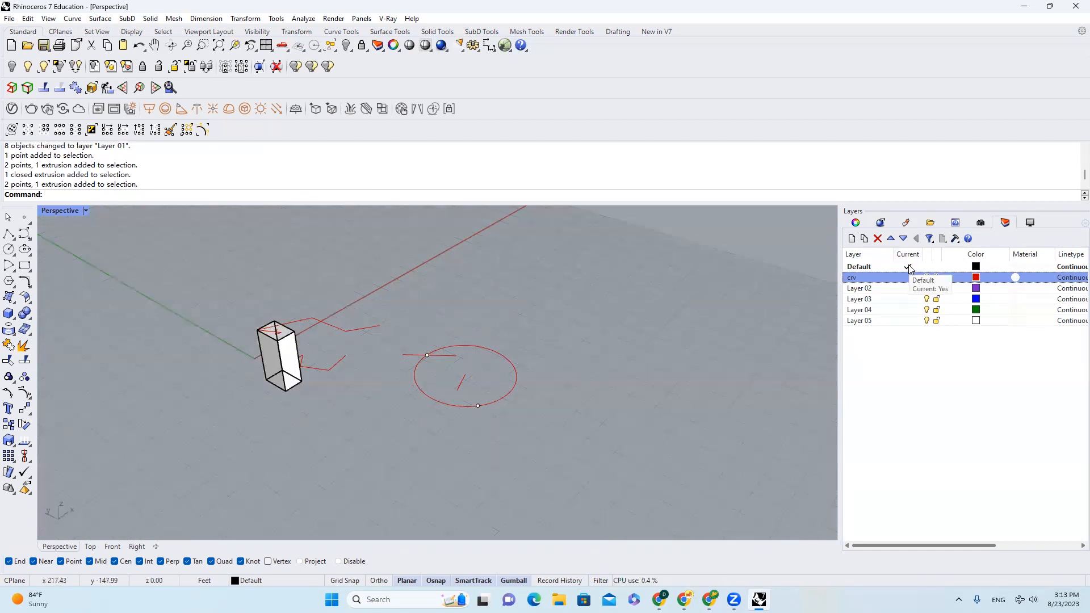
Step: Make Layer 03 the current layer and draw a circle next to the existing red circle
{"action": "left_click", "coordinate": [908, 269]}
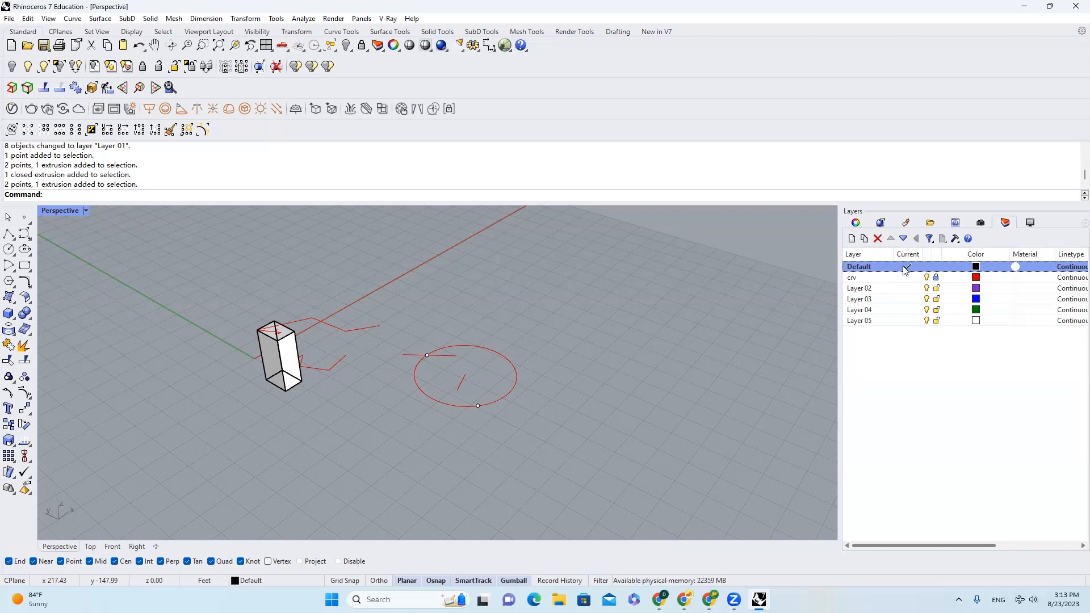
{"action": "left_click", "coordinate": [906, 302]}
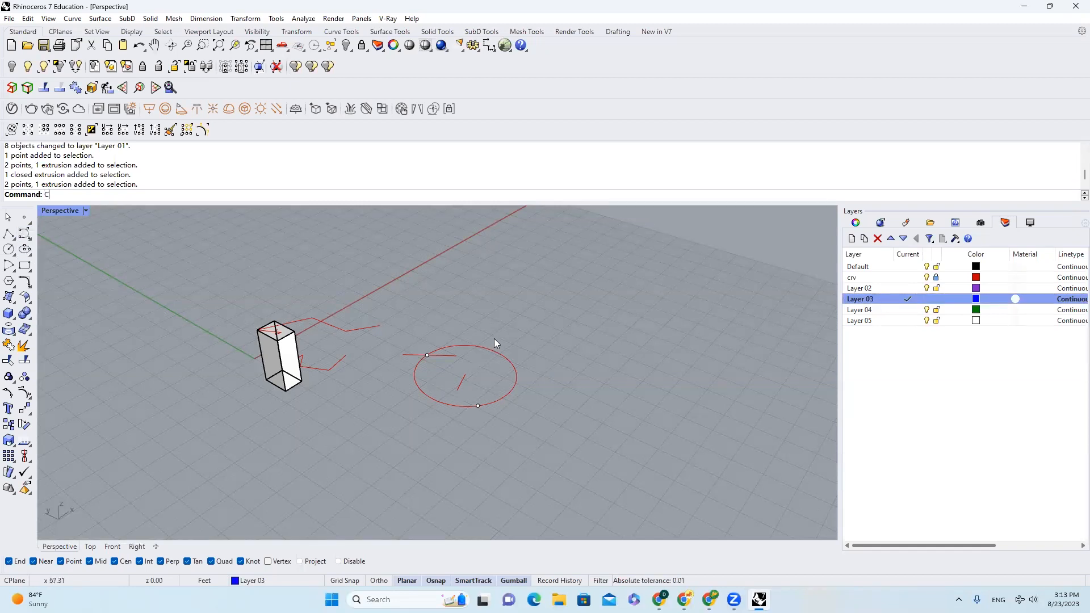
{"action": "key", "text": "Return"}
{"action": "left_click", "coordinate": [558, 334]}
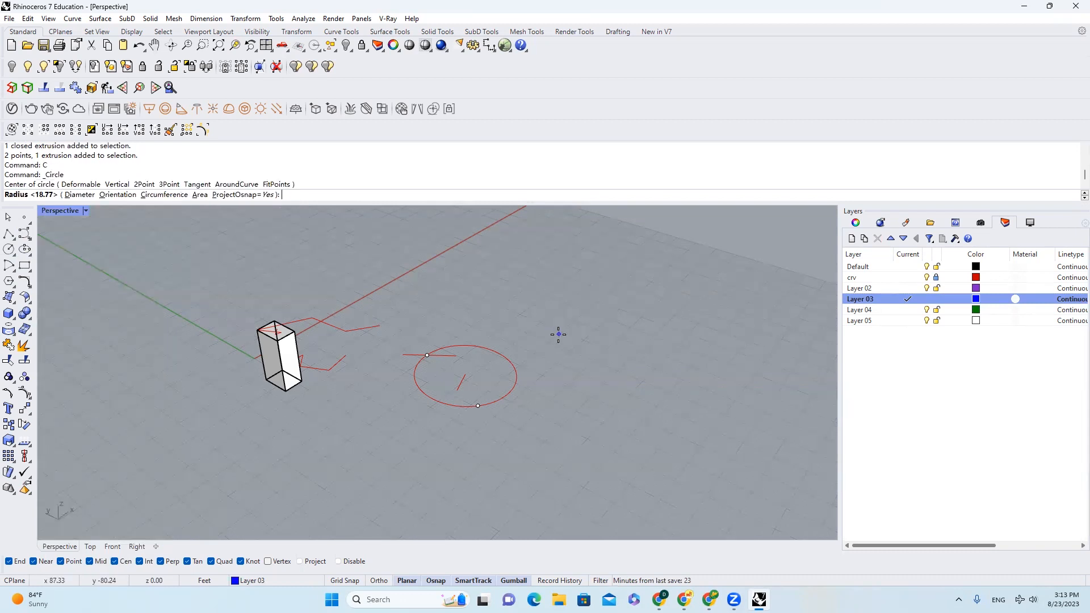
{"action": "left_click", "coordinate": [604, 365]}
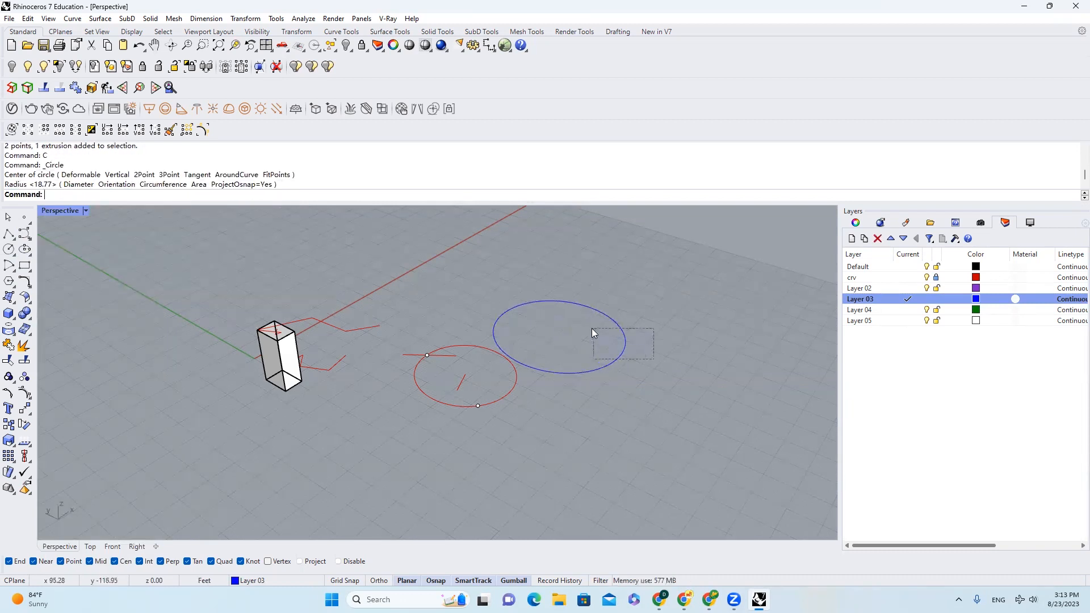
{"action": "left_click", "coordinate": [625, 335]}
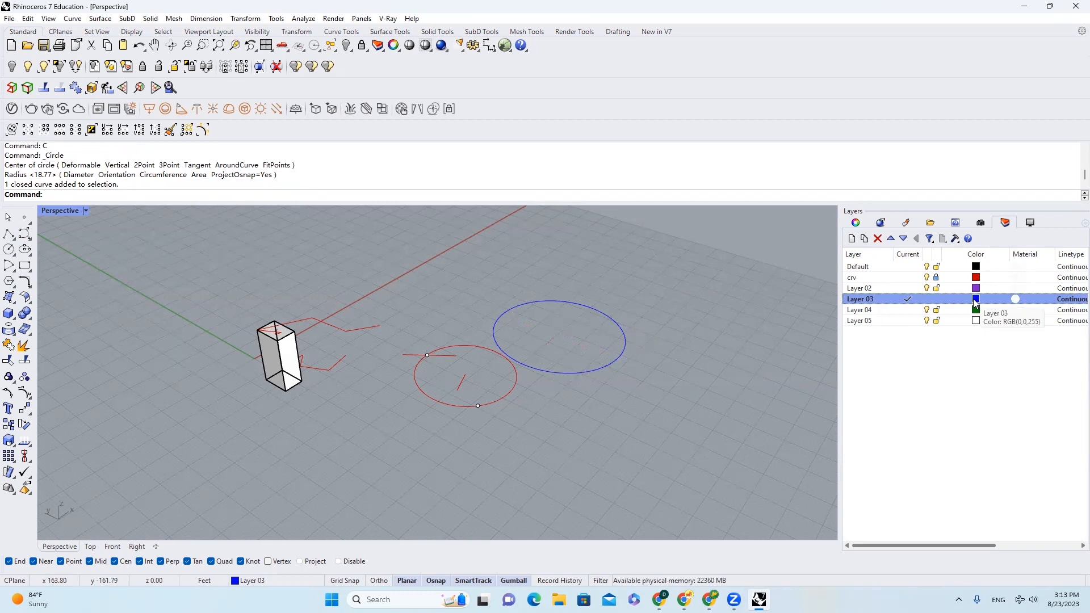
Step: Narrow the Color and Current columns of the layer list
{"action": "left_click_drag", "start_coordinate": [1006, 254], "coordinate": [977, 253]}
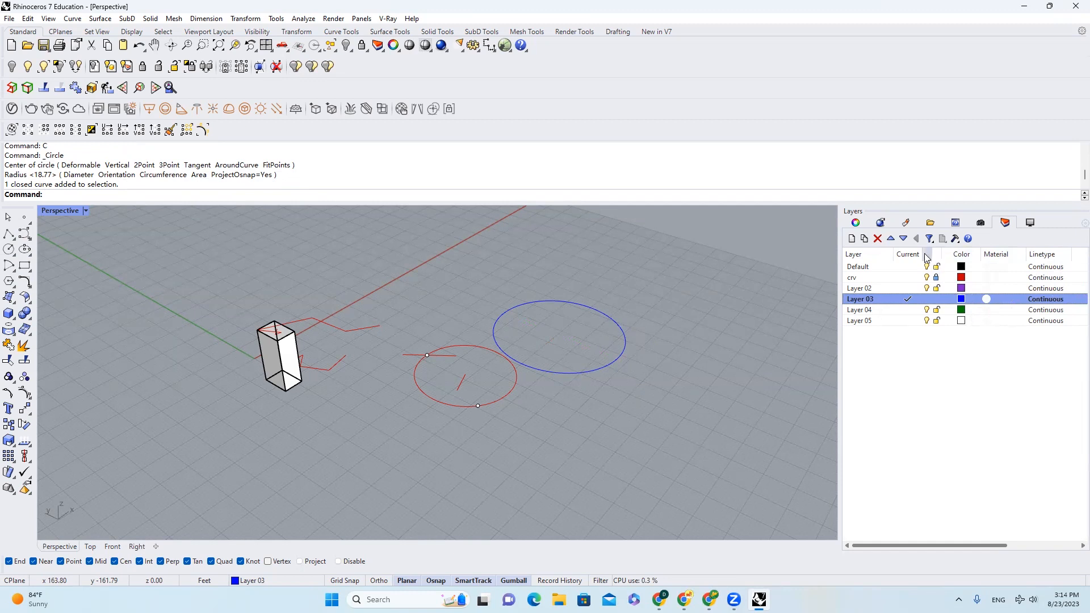
{"action": "mouse_move", "coordinate": [922, 254]}
{"action": "left_mouse_down"}
{"action": "mouse_move", "coordinate": [949, 255]}
{"action": "mouse_move", "coordinate": [921, 259]}
{"action": "left_mouse_up"}
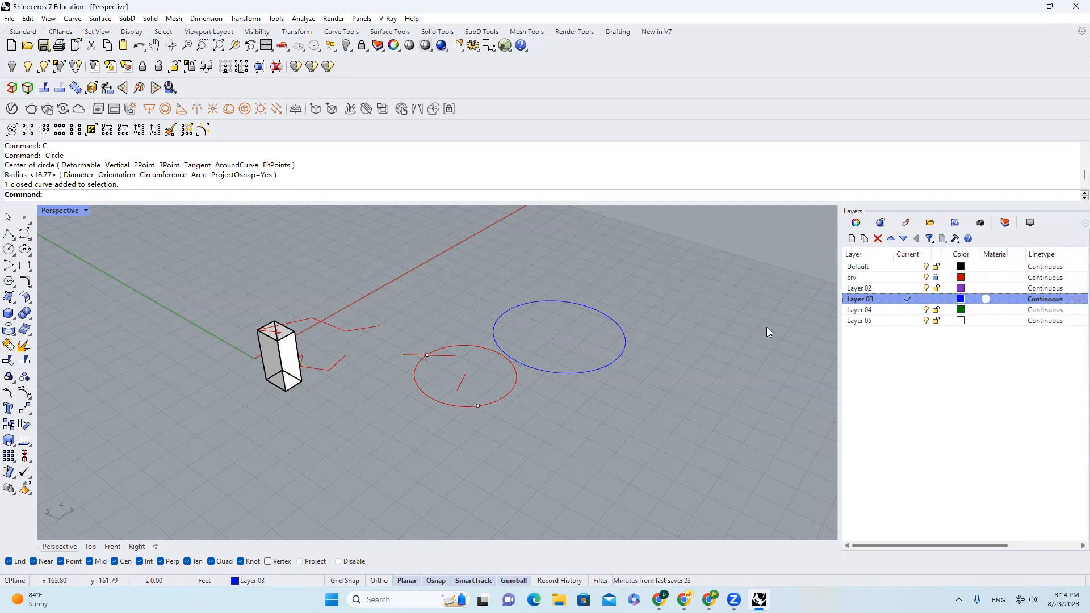
{"action": "right_click_drag", "start_coordinate": [631, 338], "coordinate": [630, 371]}
{"action": "right_click_drag", "start_coordinate": [520, 402], "coordinate": [584, 383]}
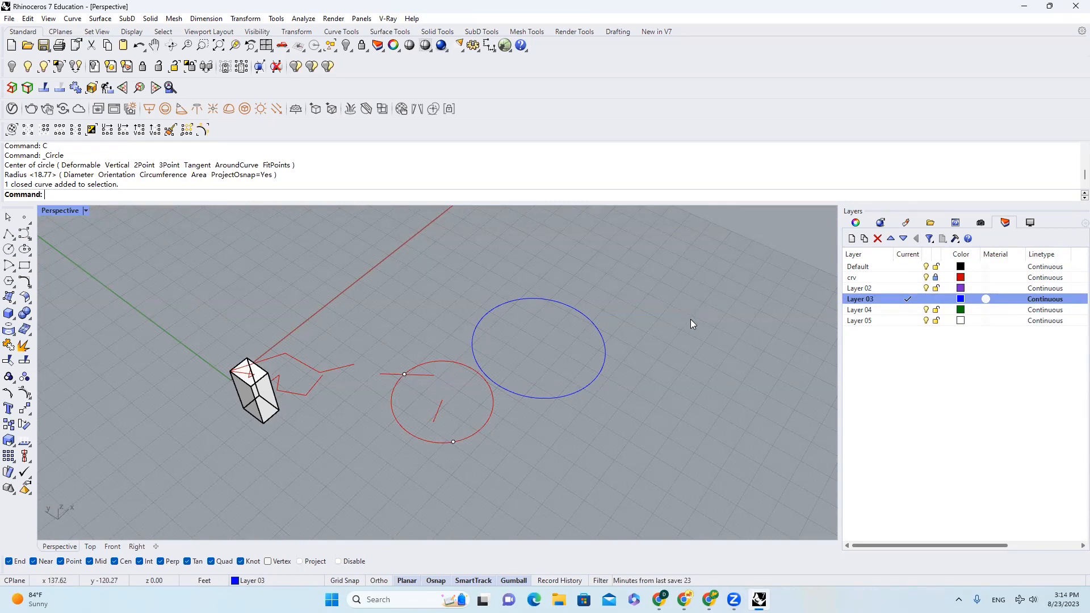